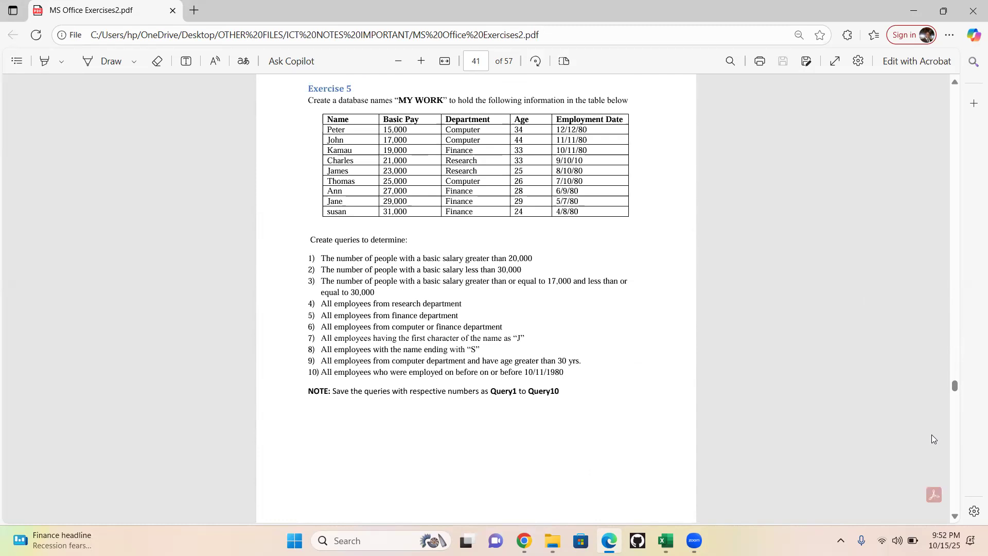
- Look through the exercises PDF for the Exercise 3 database task and its table definitions
click(955, 516)
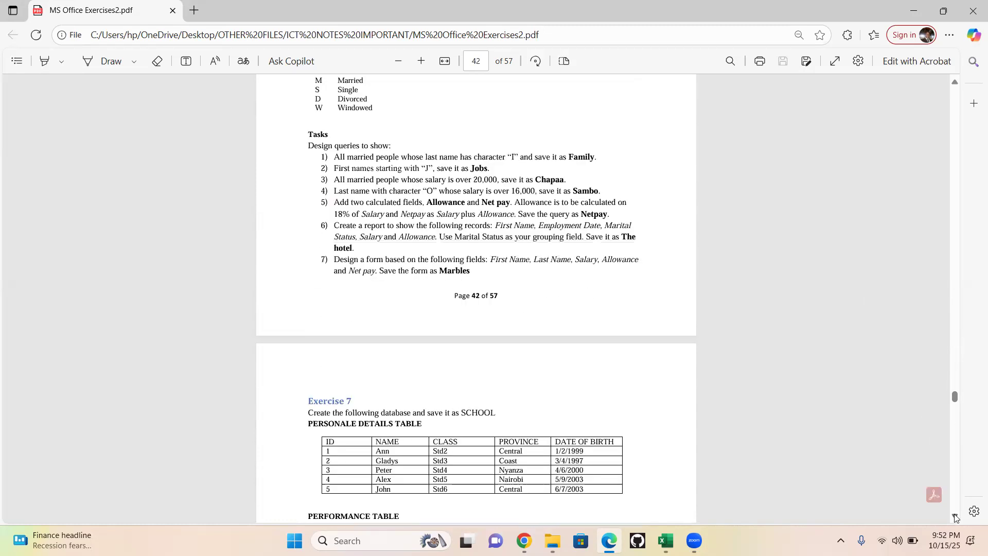
click(955, 516)
click(955, 516)
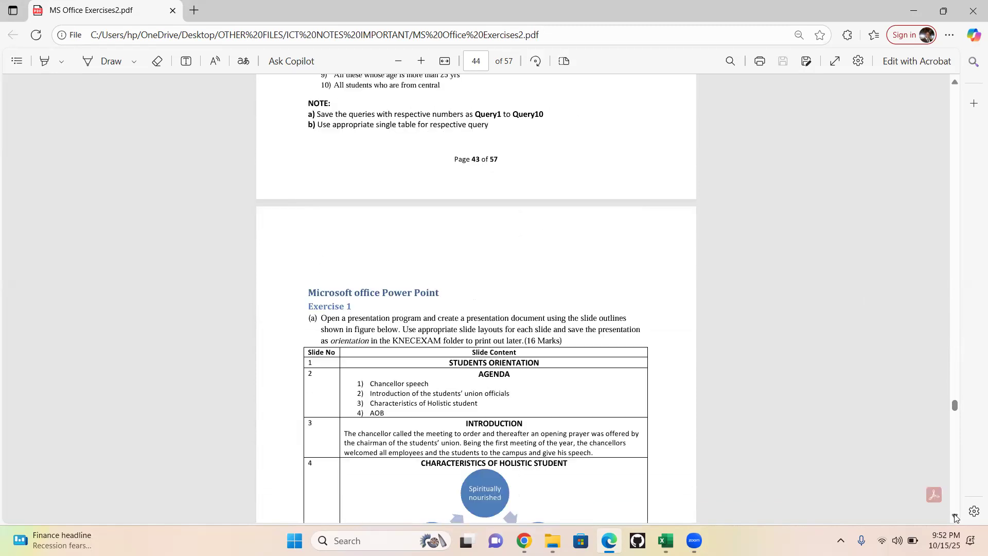
click(955, 517)
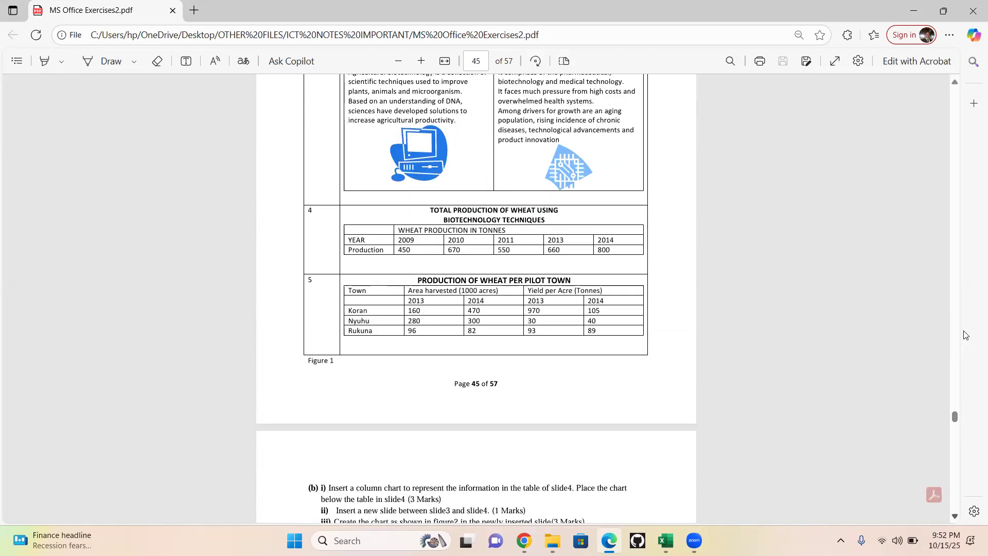
click(955, 87)
click(955, 83)
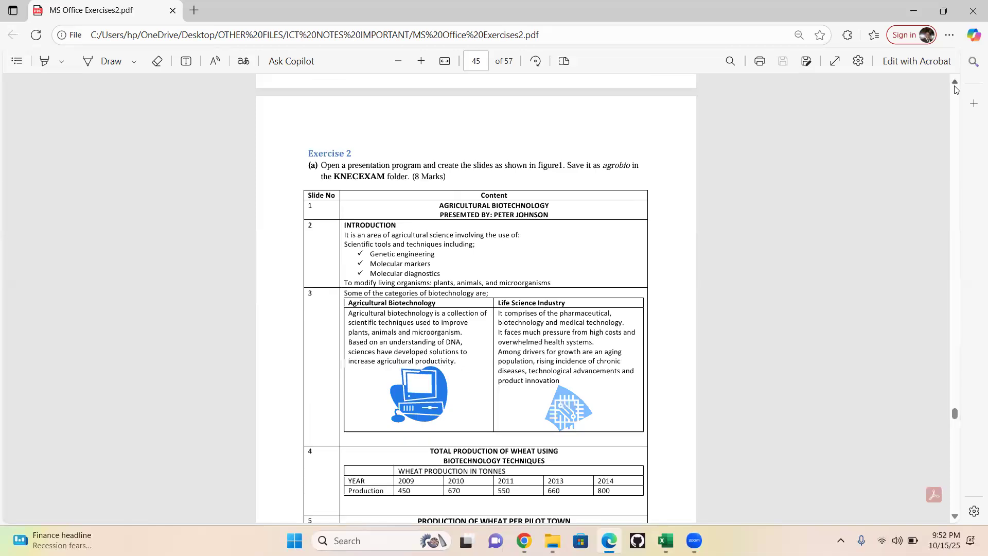
click(955, 82)
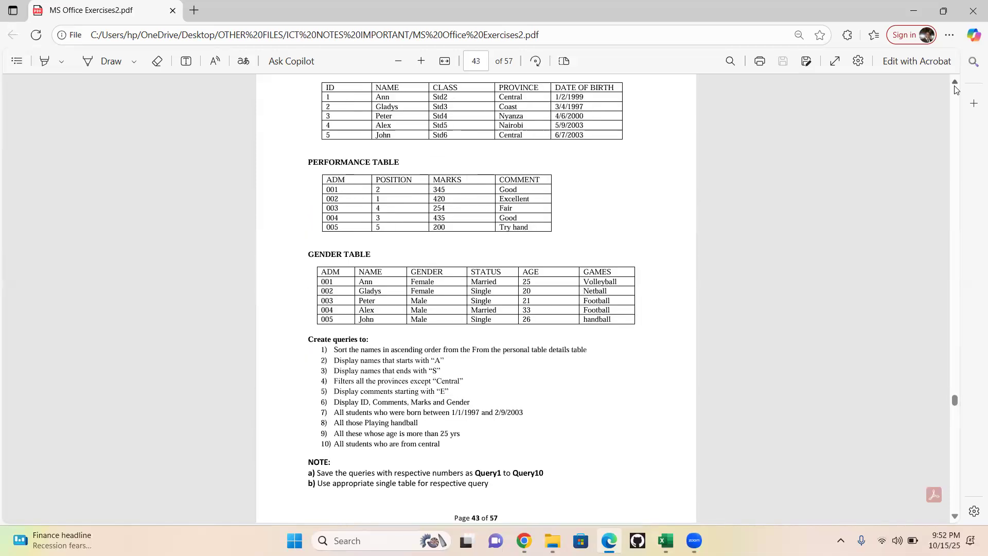
click(955, 82)
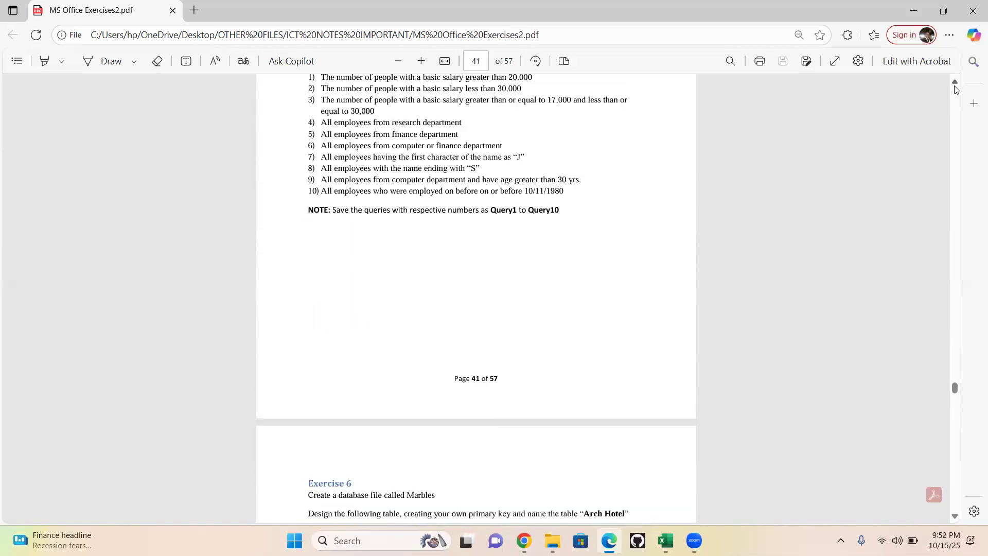
click(954, 83)
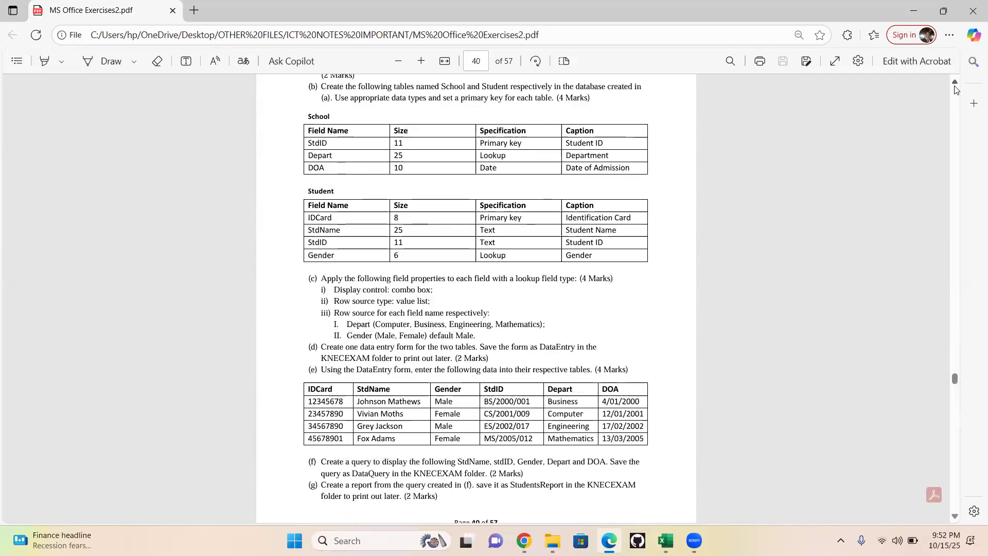
click(955, 83)
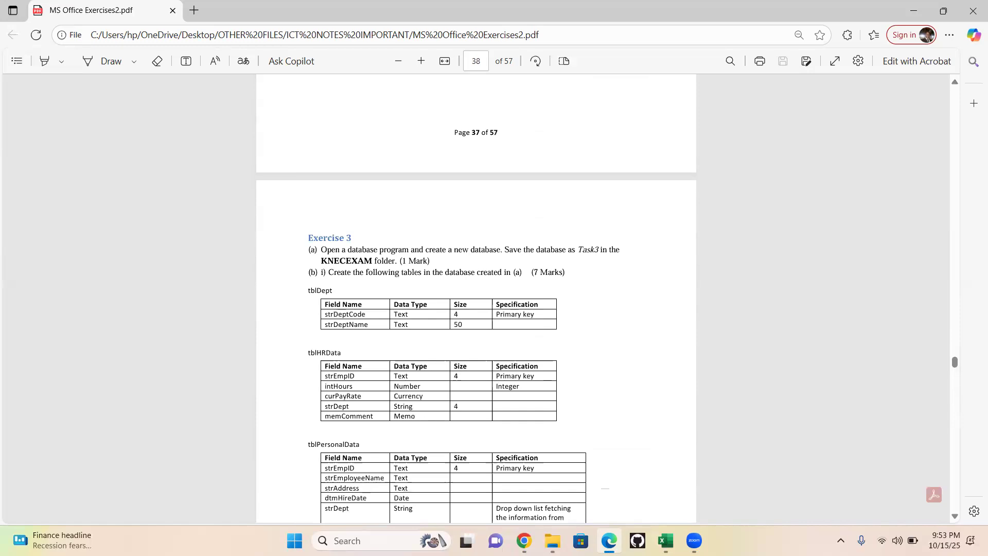
click(955, 516)
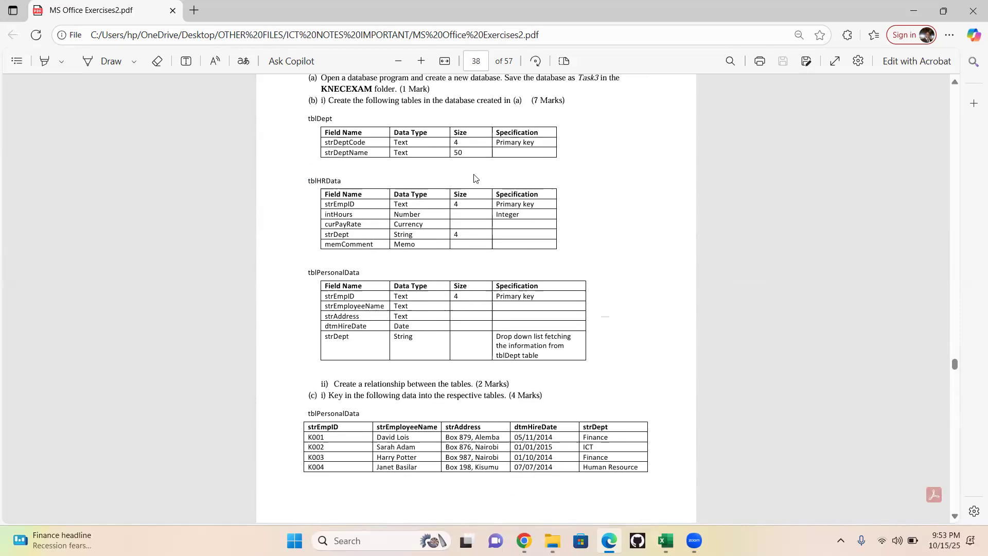
click(956, 95)
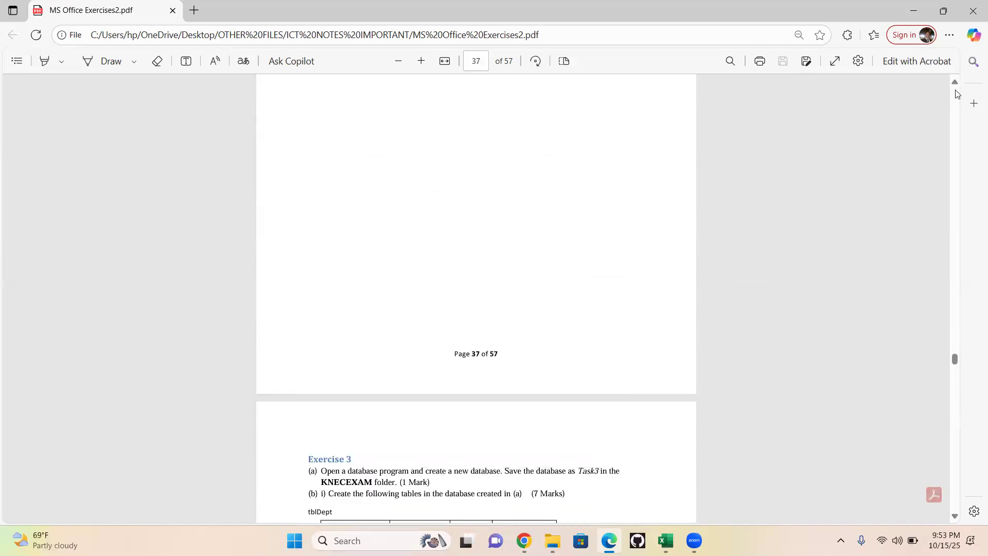
click(954, 516)
click(954, 518)
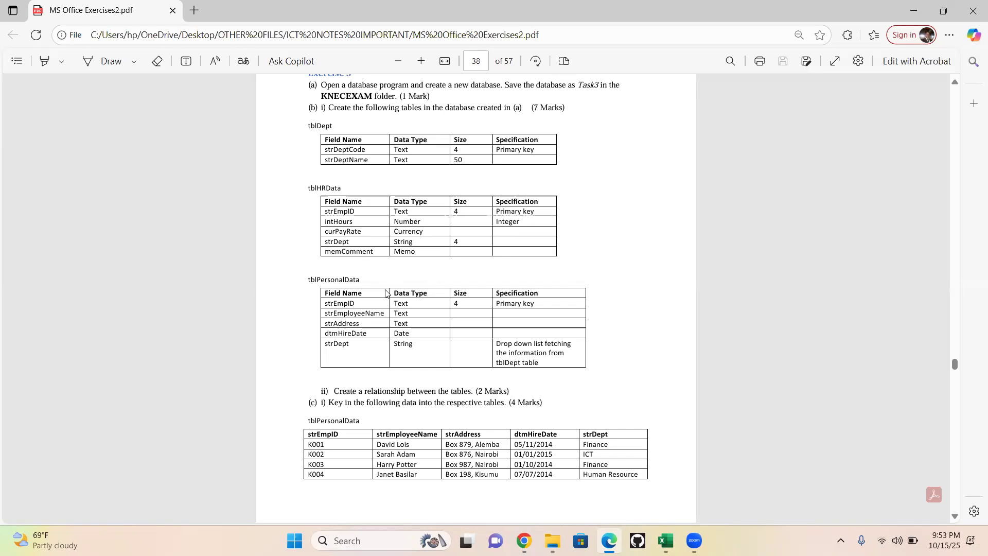
- Dock the exercises PDF to the left half of the screen and open Access in the right half
key(super+Left)
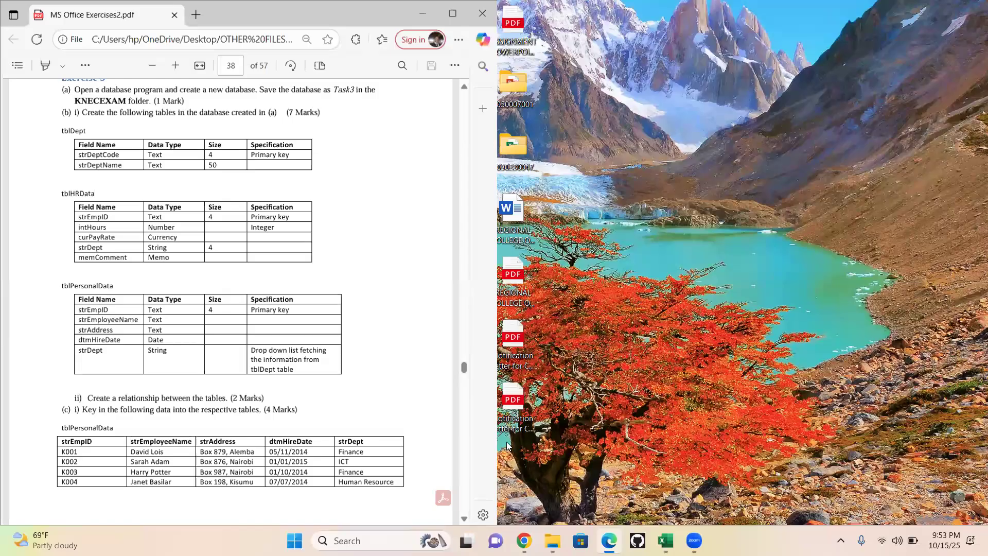
click(649, 510)
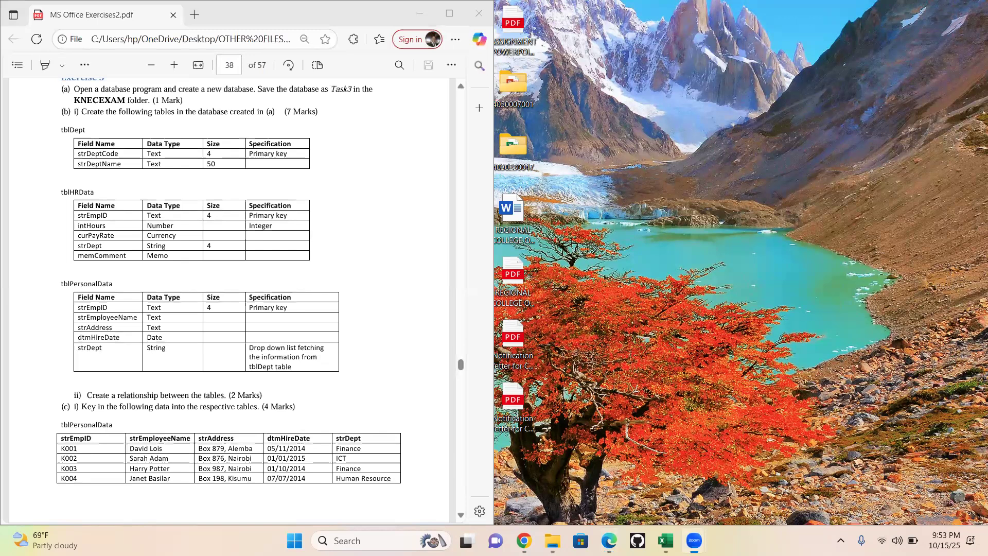
click(360, 540)
text(MS)
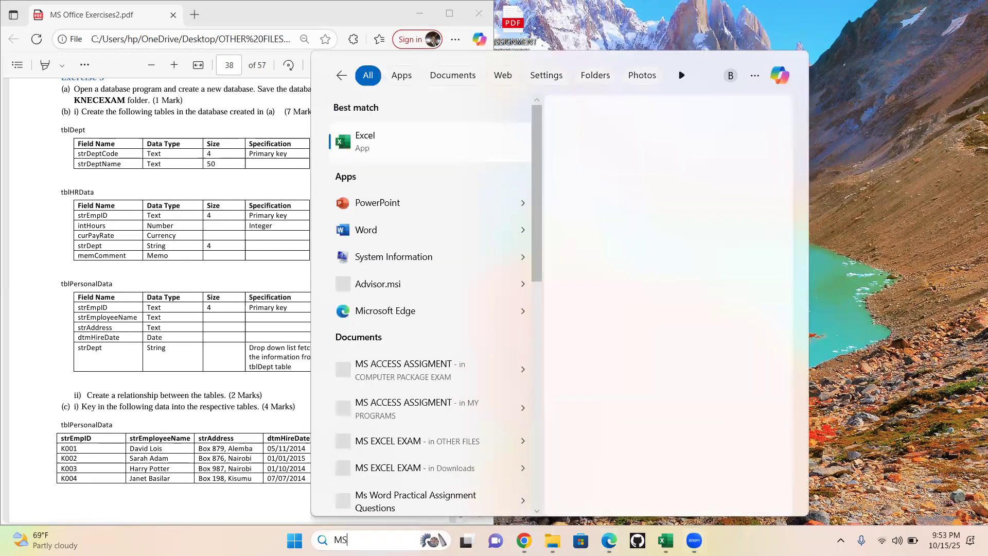
key(BackSpace)
key(BackSpace)
text(ACCESS)
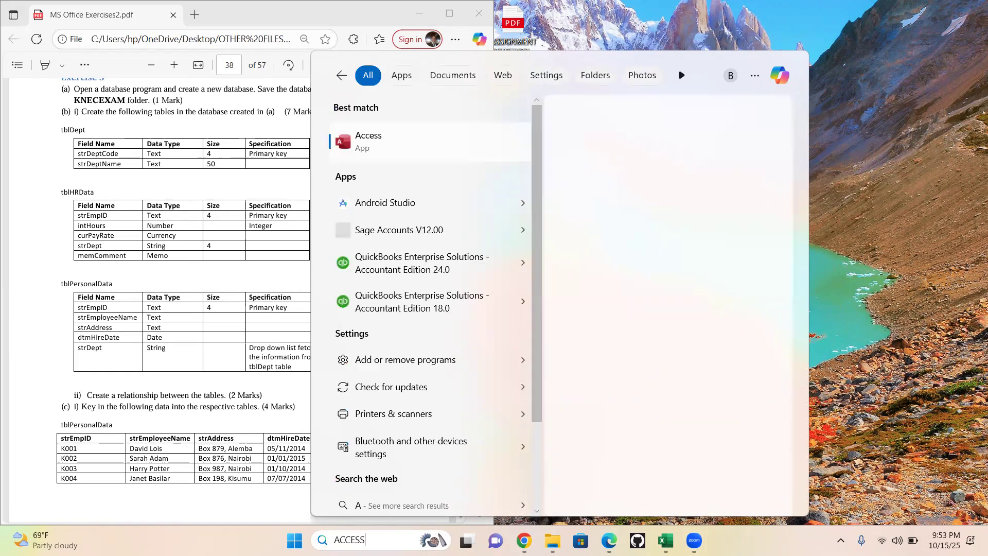
click(368, 143)
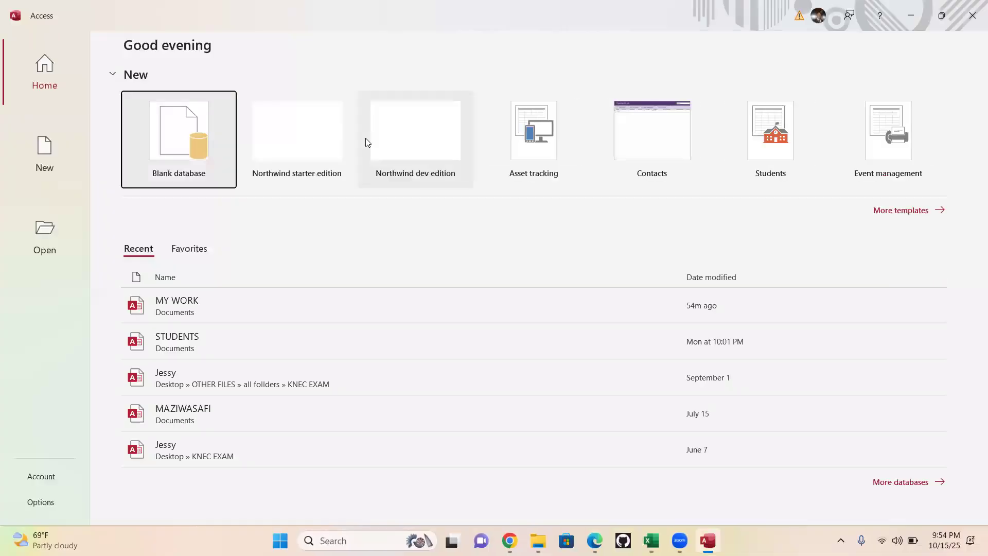
key(super+Right)
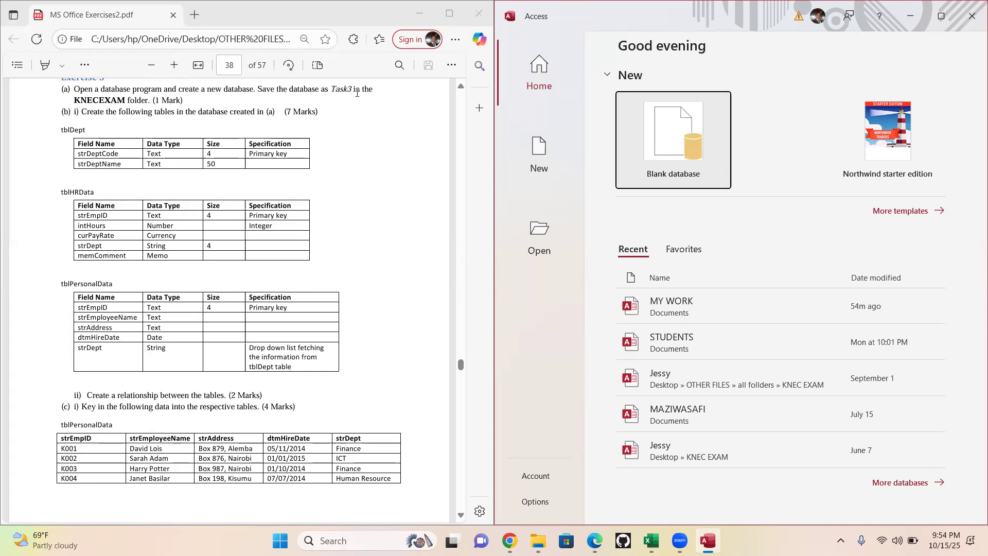
- Create a new blank database named TASK 3 in the default Documents folder
drag(352, 91, 328, 91)
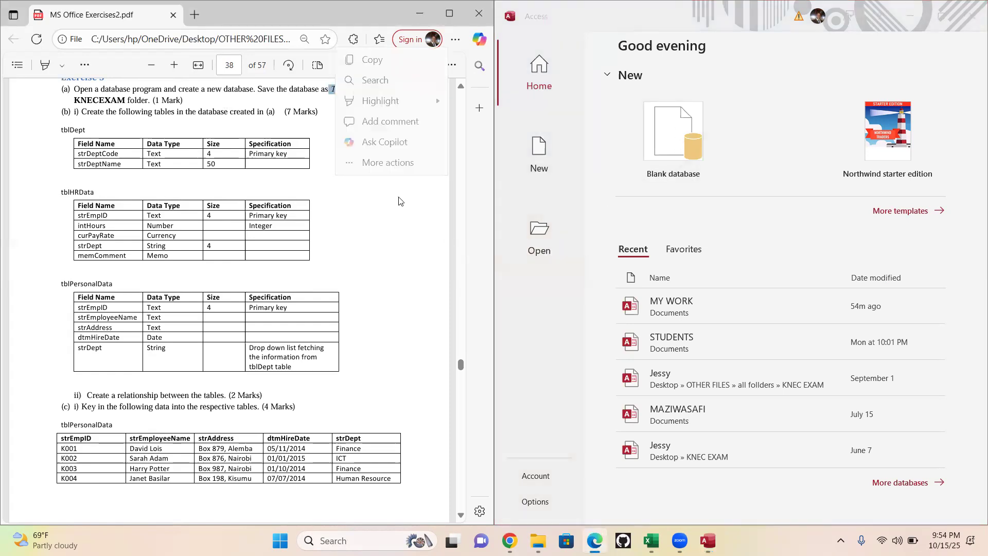
click(395, 175)
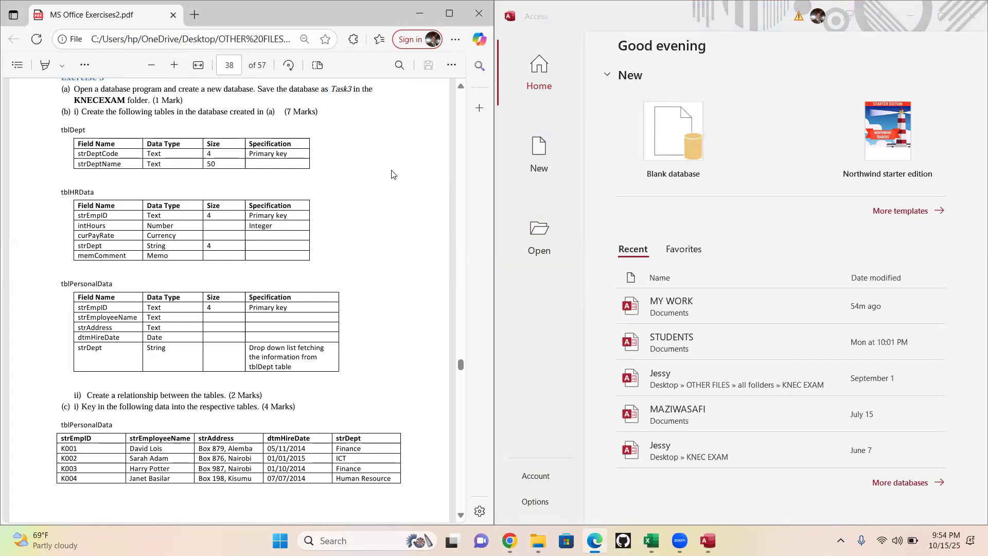
click(676, 141)
click(676, 140)
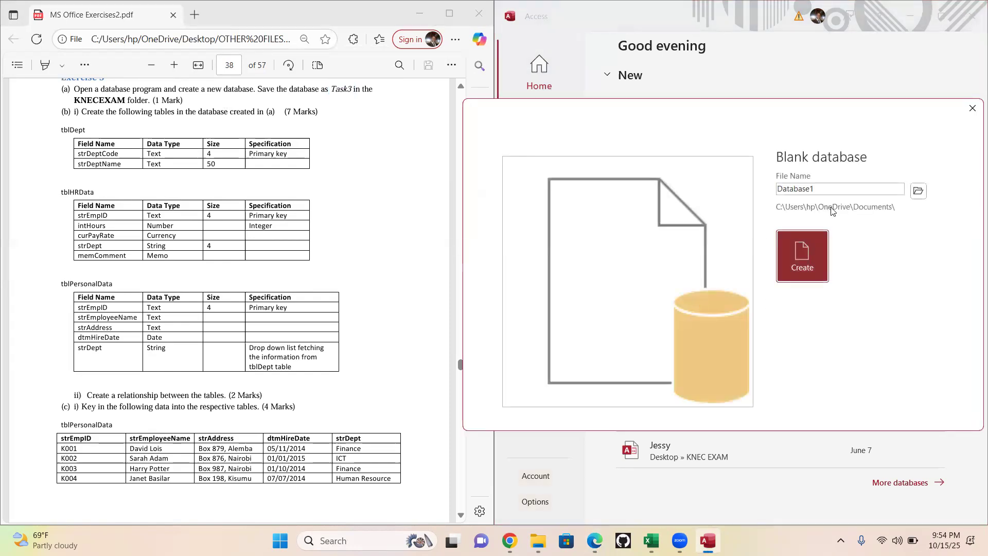
double_click(868, 194)
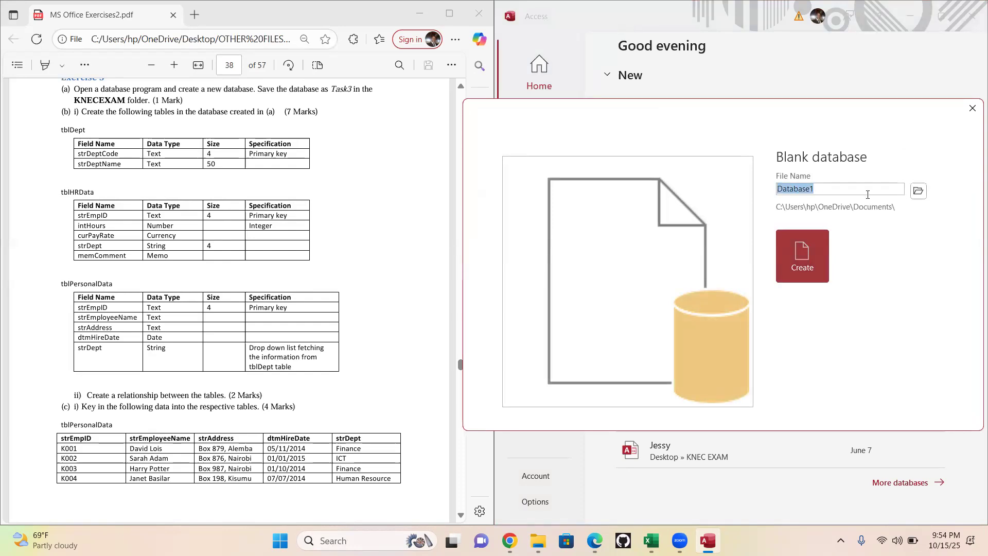
text(TASK 3)
click(788, 270)
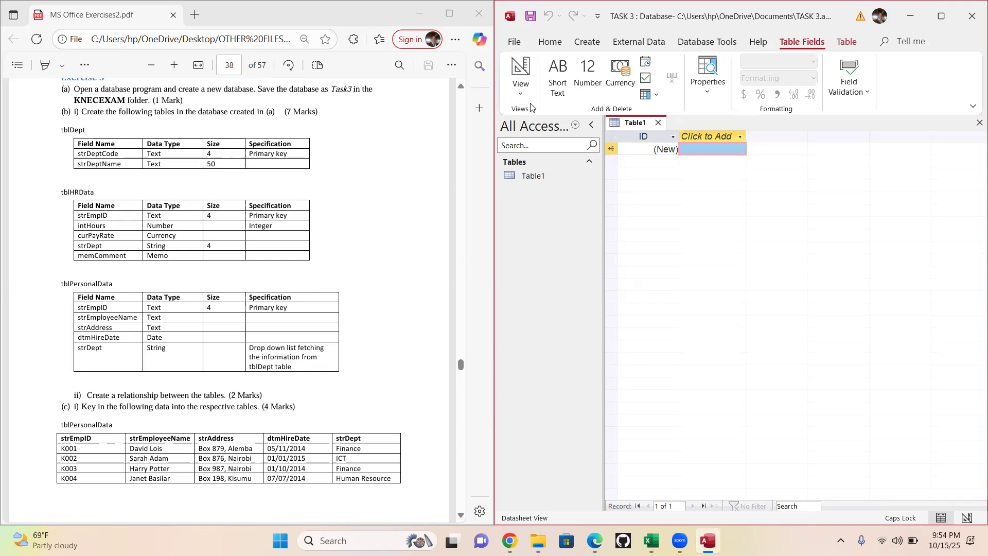
- Switch the new table to Design View, saving it under the name tblDept from the exercise
click(554, 40)
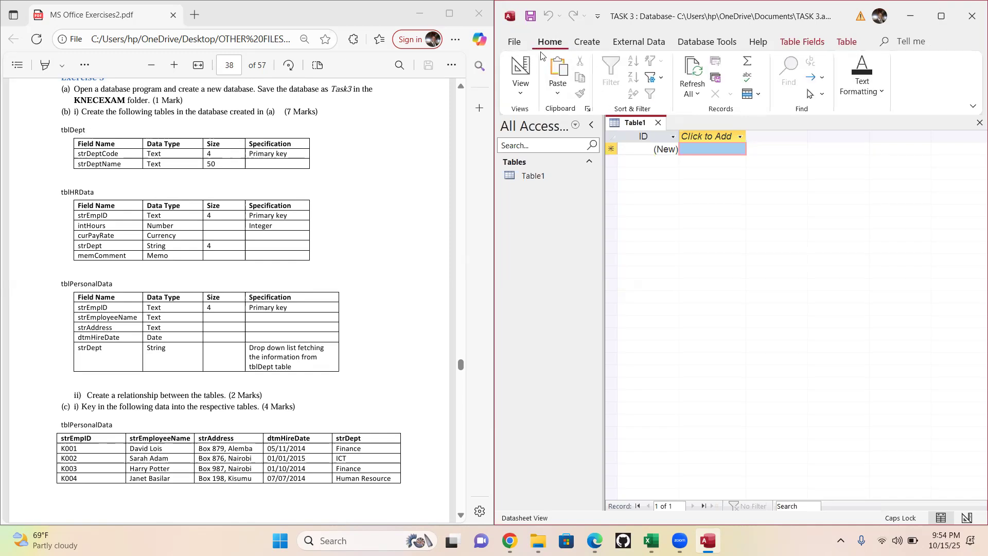
click(520, 94)
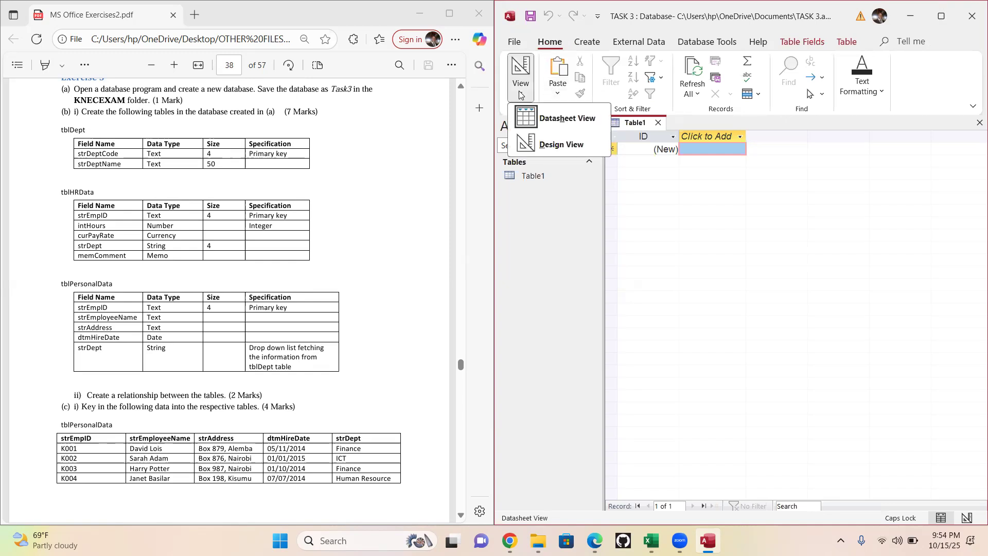
click(565, 144)
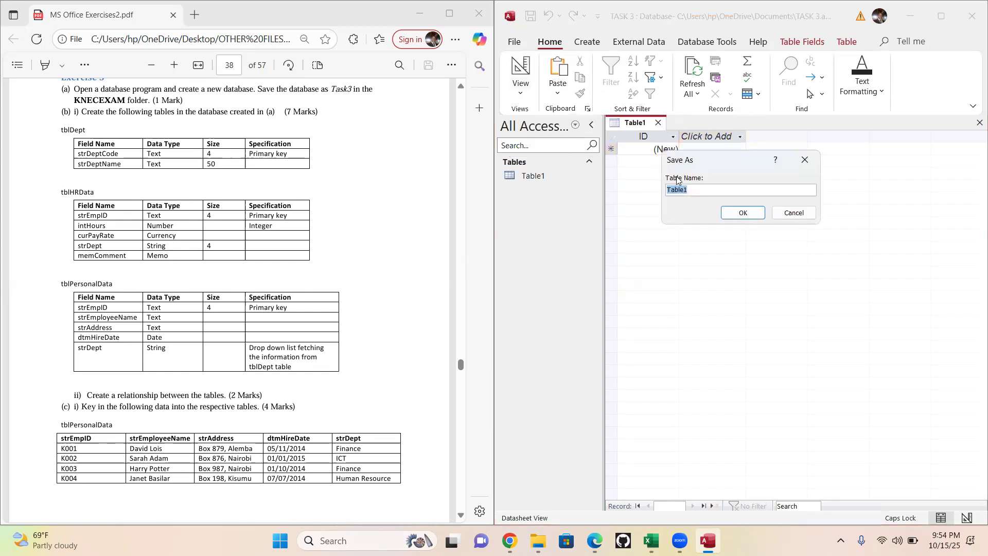
drag(87, 130, 52, 133)
key(ctrl+c)
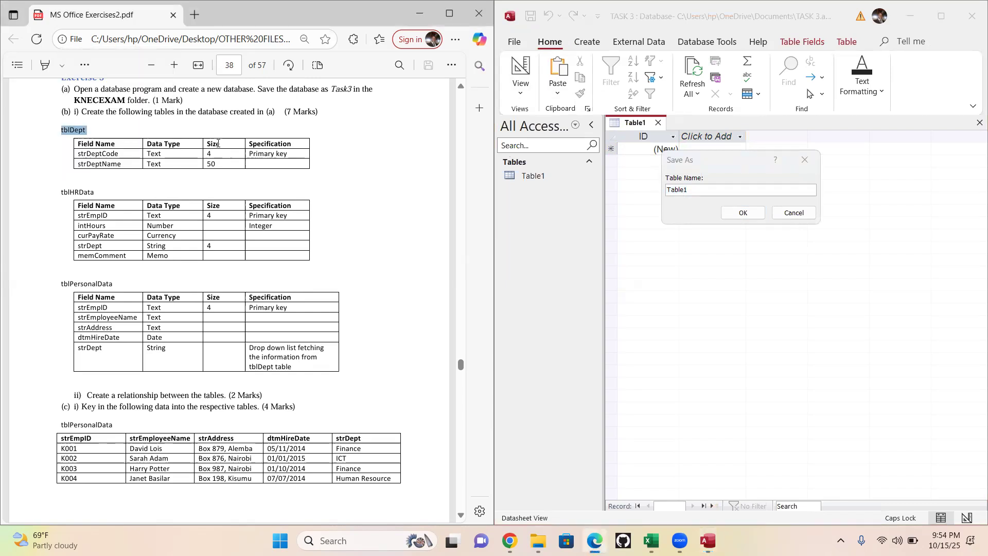
click(646, 198)
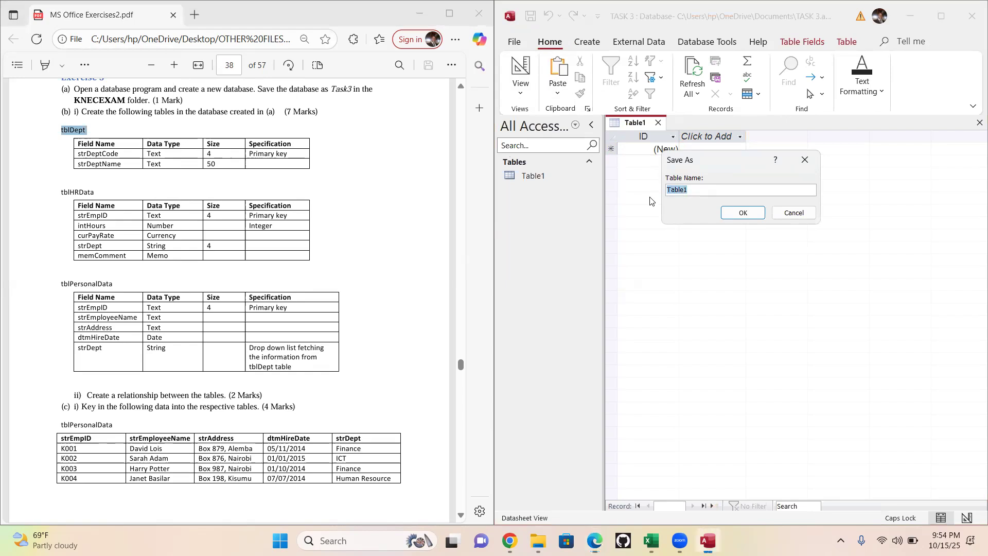
key(ctrl+v)
click(743, 213)
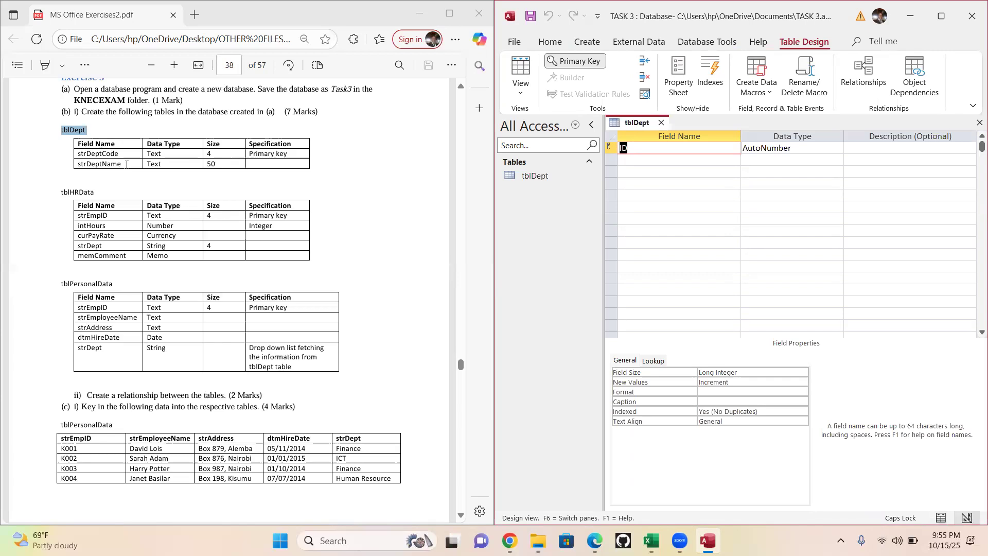
- Rename the table's ID field to strDeptCode and set its data type to Short Text
drag(120, 154, 74, 153)
key(ctrl+c)
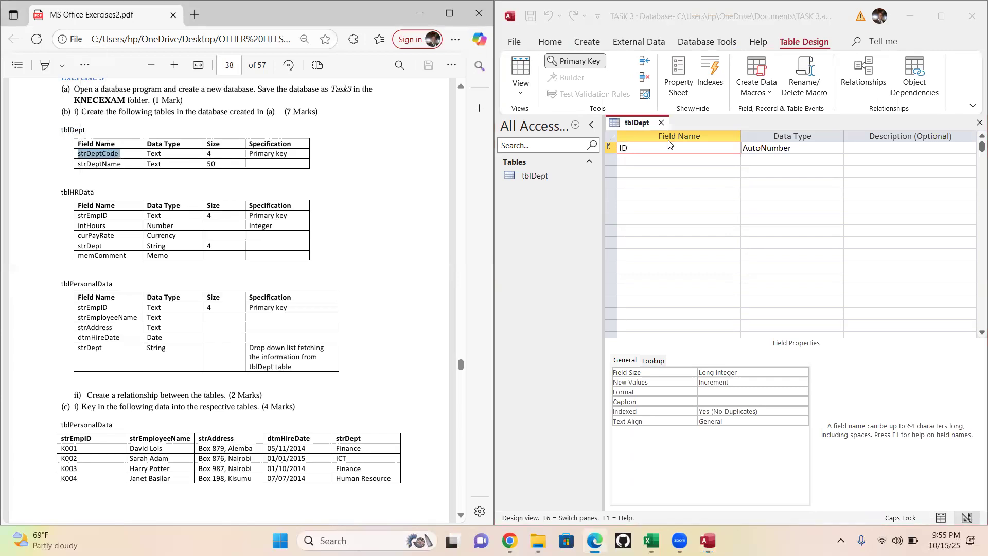
click(650, 147)
key(shift+Home)
key(ctrl+v)
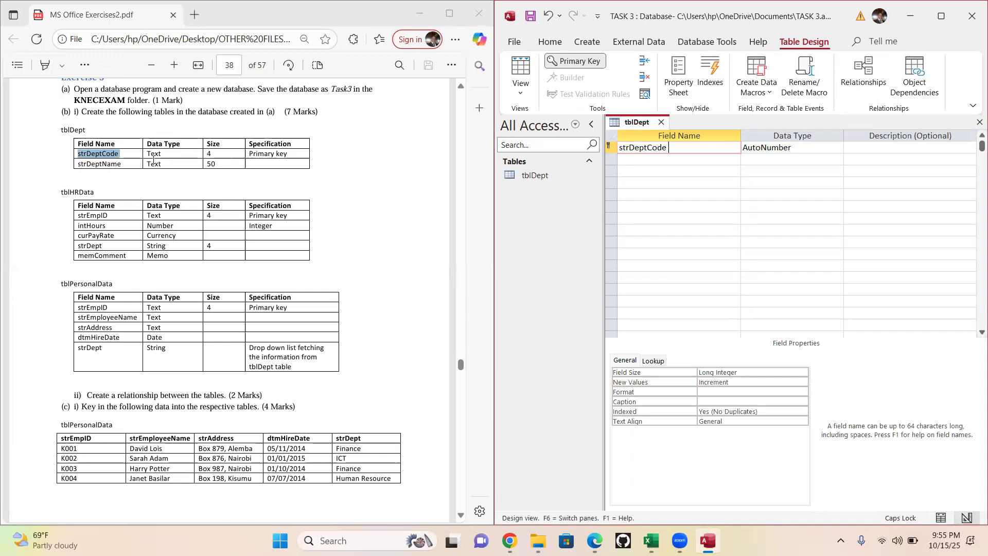
click(806, 147)
click(838, 147)
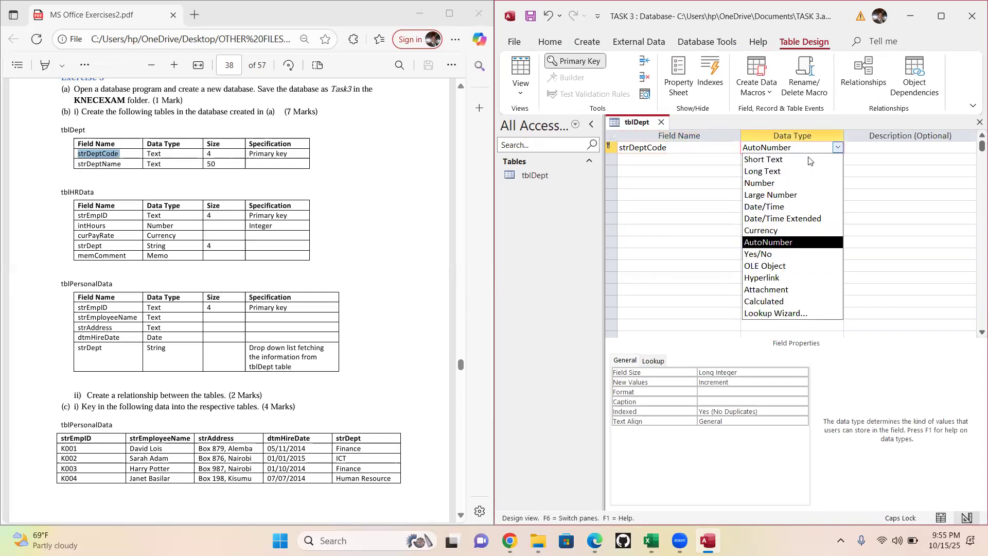
click(759, 160)
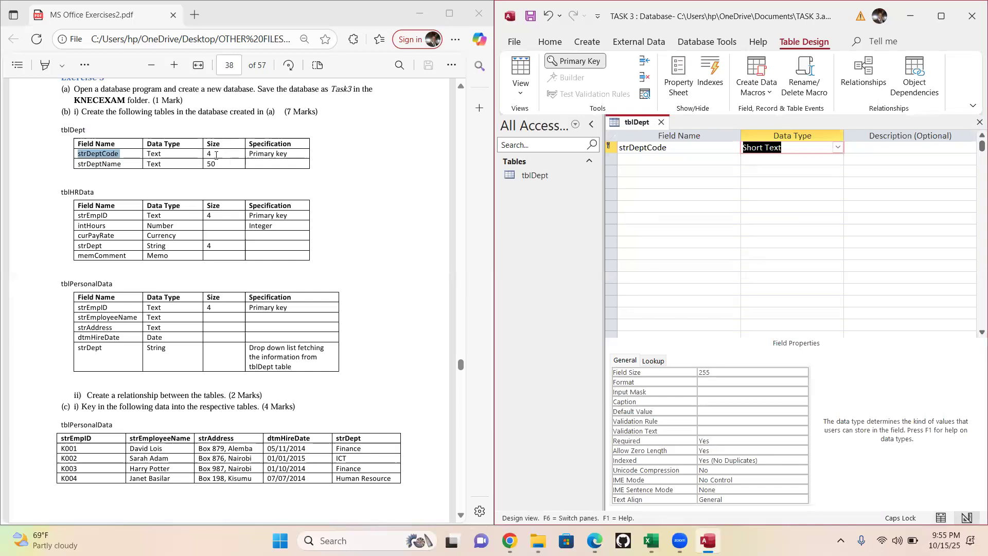
- Maximize the Access window and set the field size of strDeptCode to 4
click(943, 17)
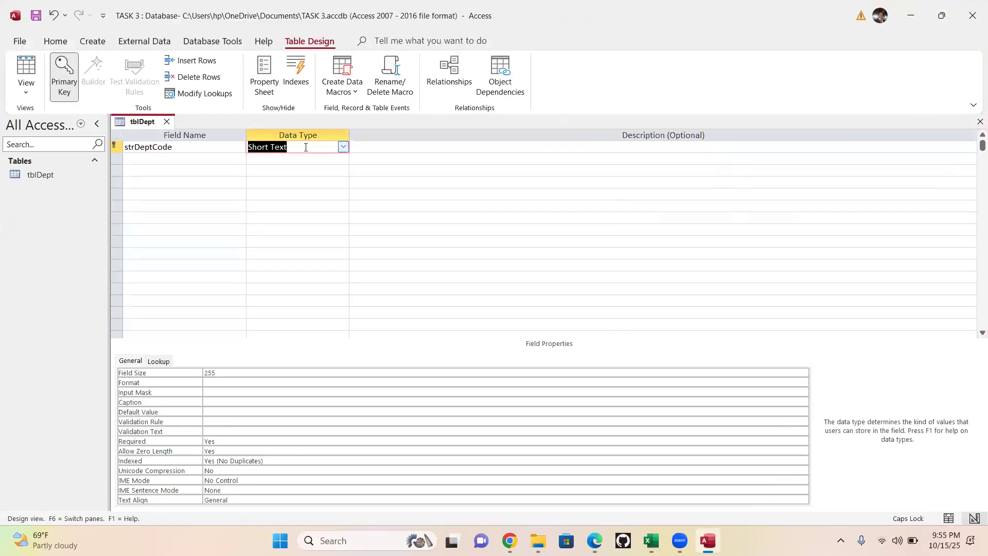
click(229, 373)
text(4)
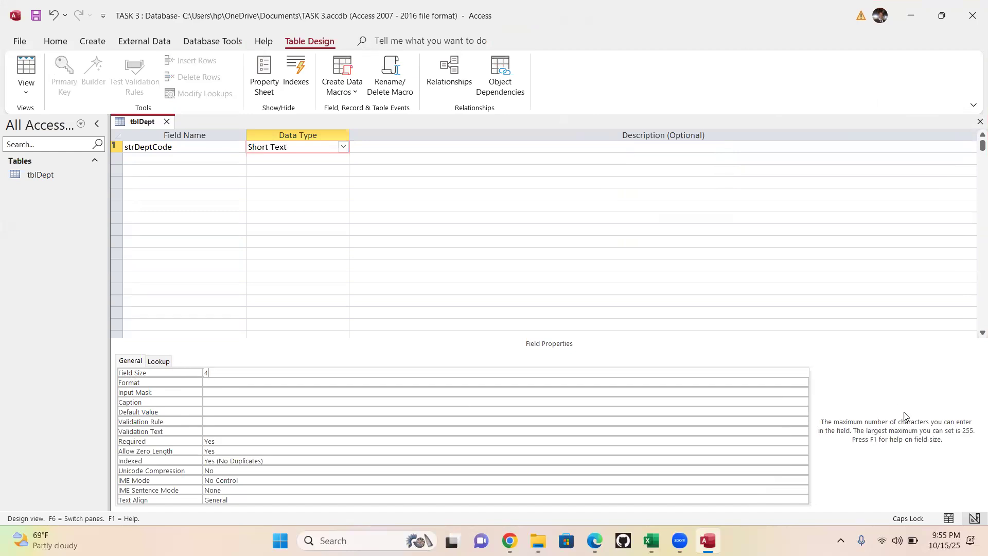
click(168, 159)
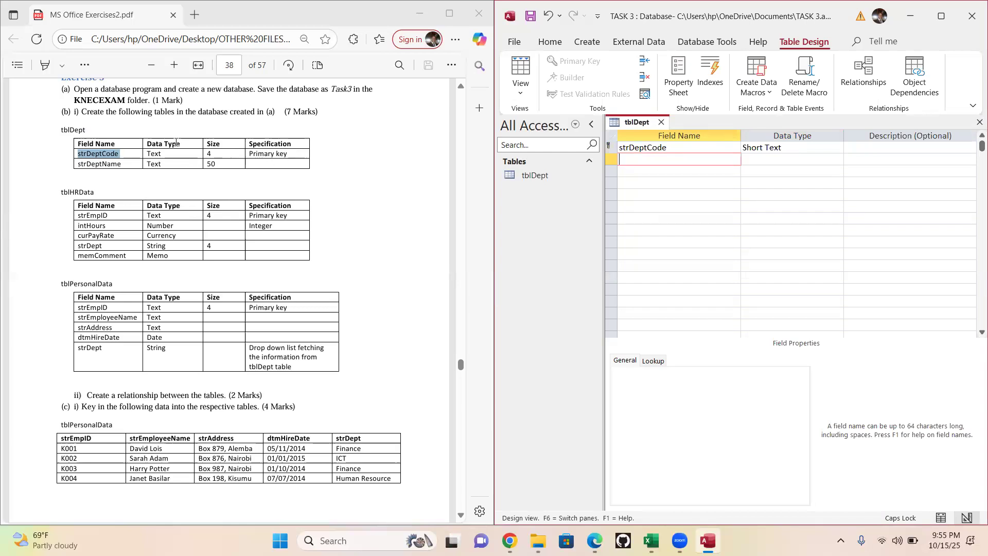
click(686, 149)
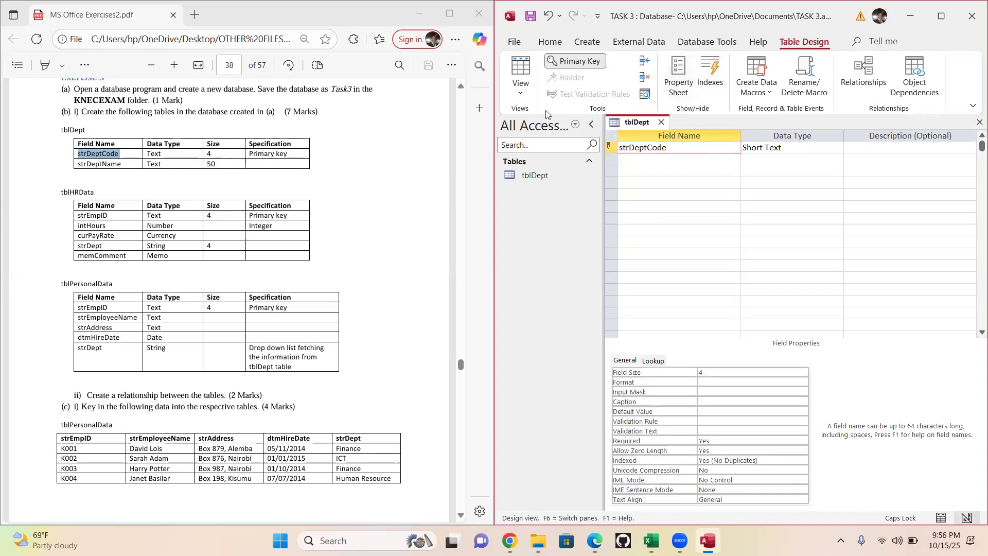
click(564, 65)
click(563, 66)
- Add a strDeptName field with the Short Text data type to tblDept and set its field size to 50
drag(123, 164, 71, 166)
key(ctrl+c)
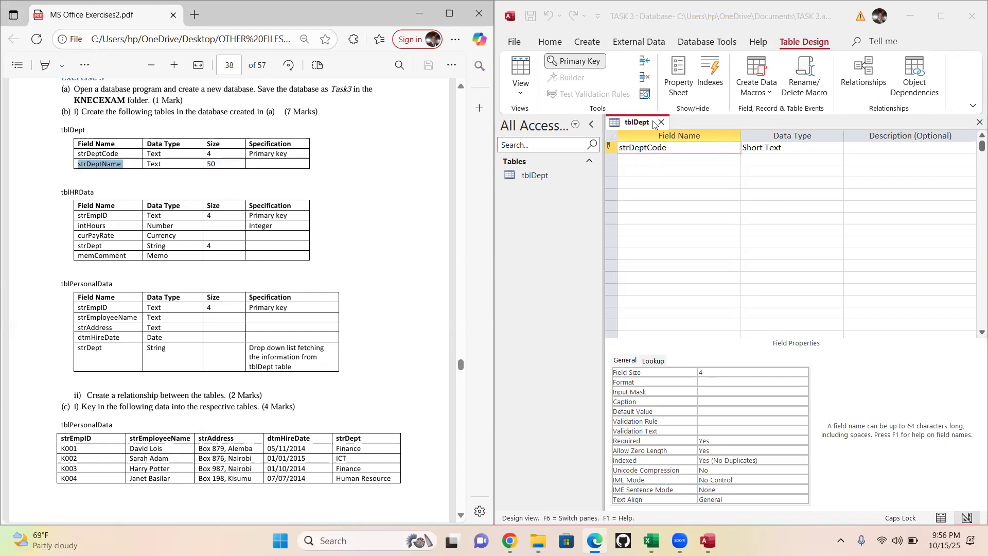
click(641, 157)
key(ctrl+v)
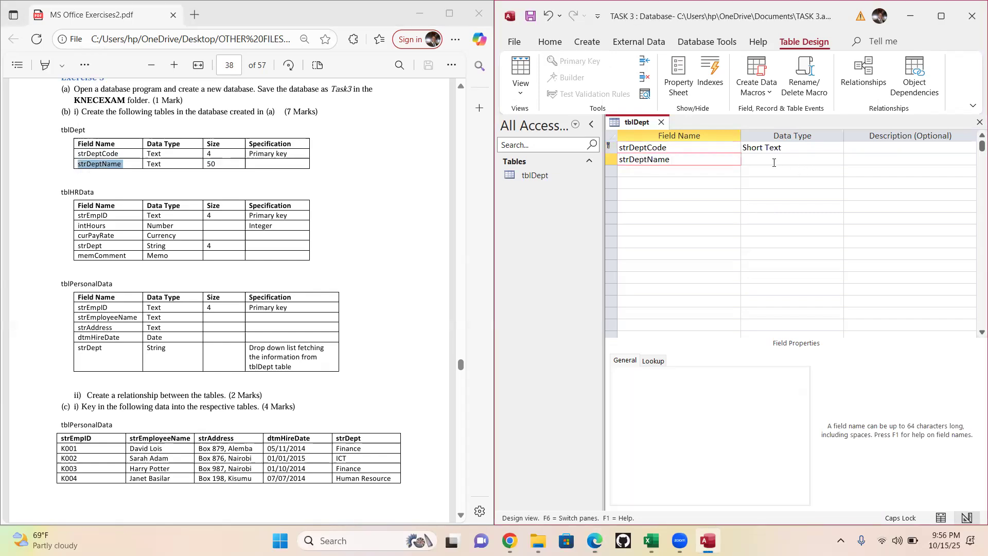
click(780, 164)
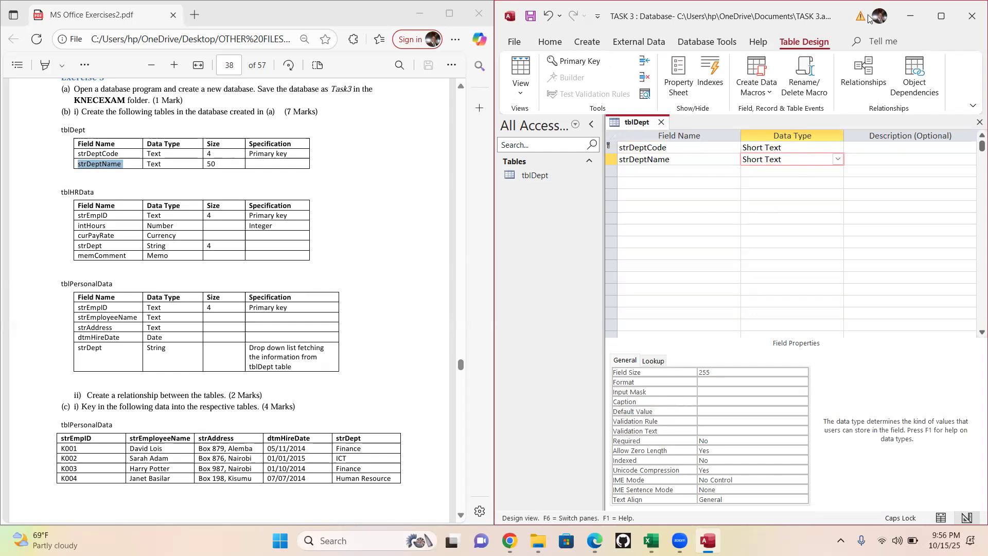
click(942, 19)
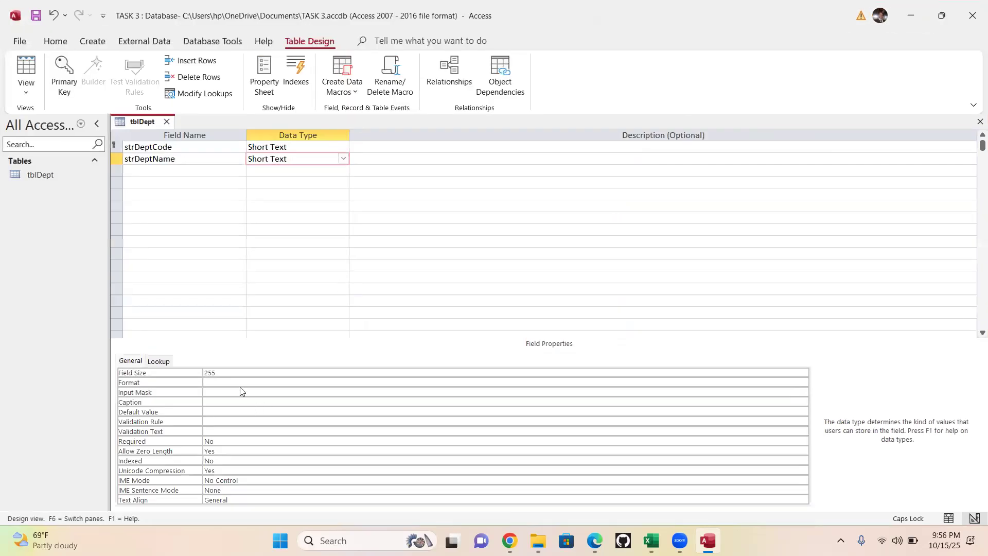
click(161, 377)
text(50)
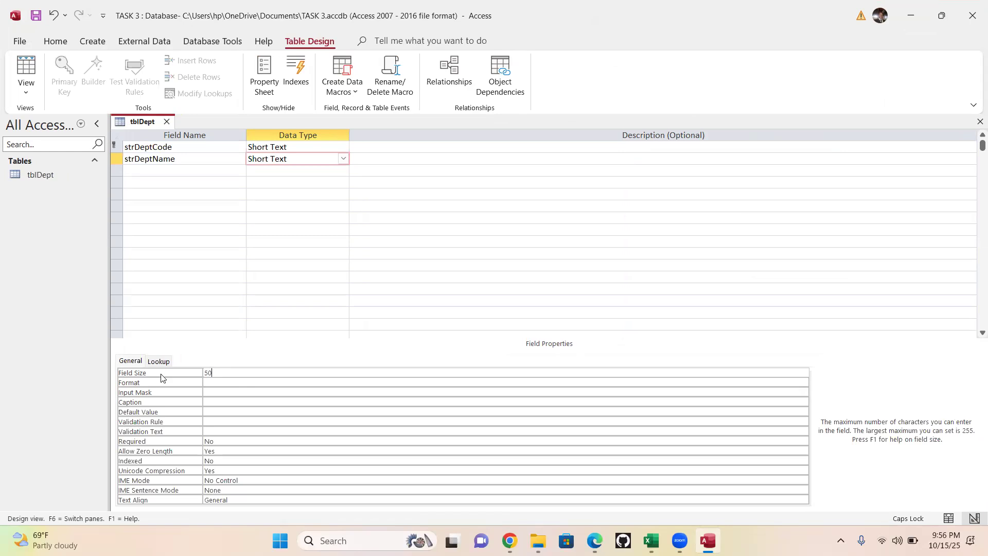
key(super+Right)
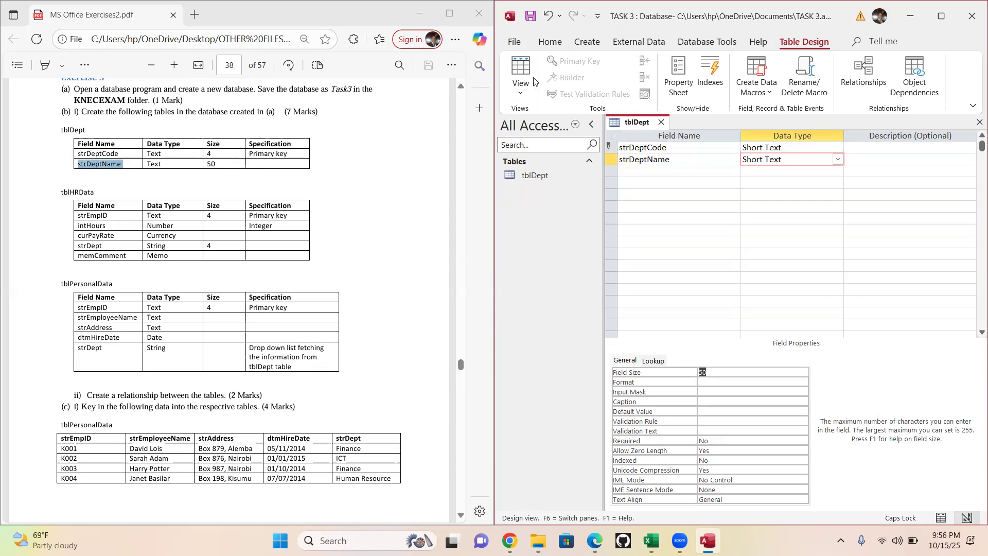
- Switch tblDept to Datasheet View, saving the table, and close it
click(521, 94)
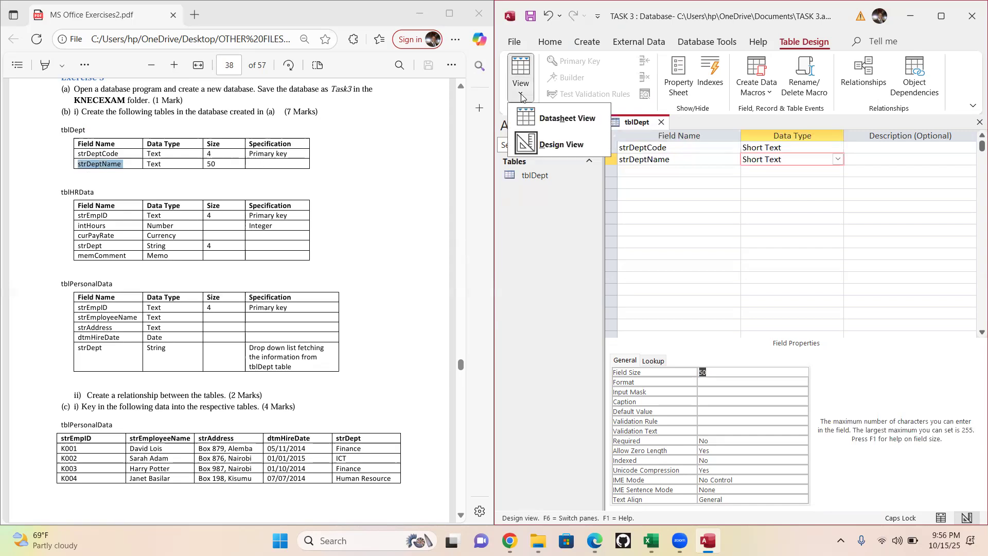
click(582, 119)
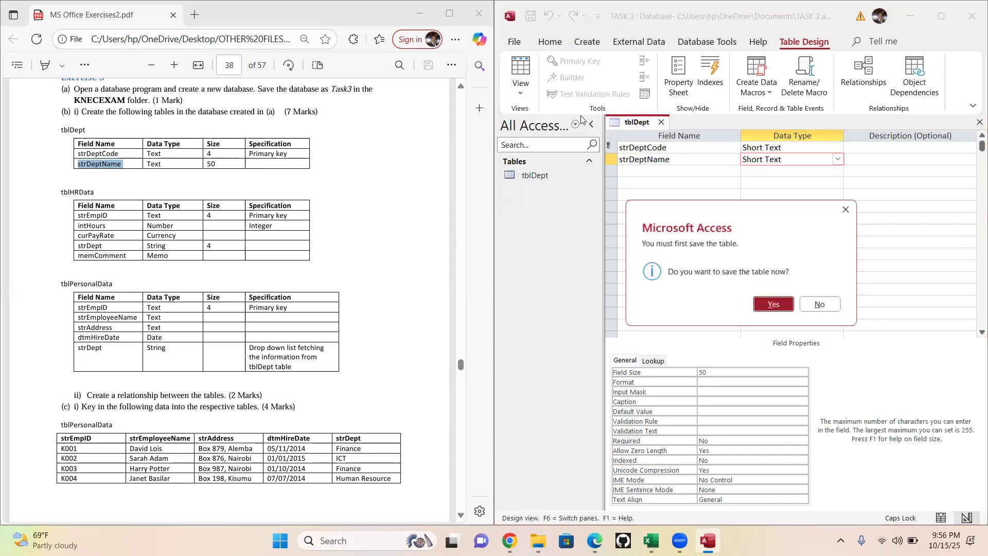
click(774, 304)
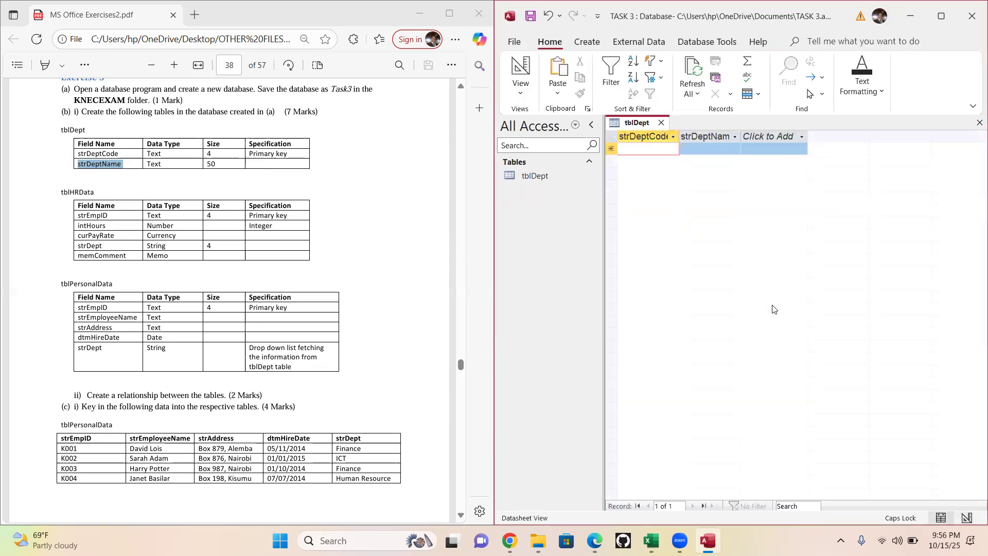
click(663, 123)
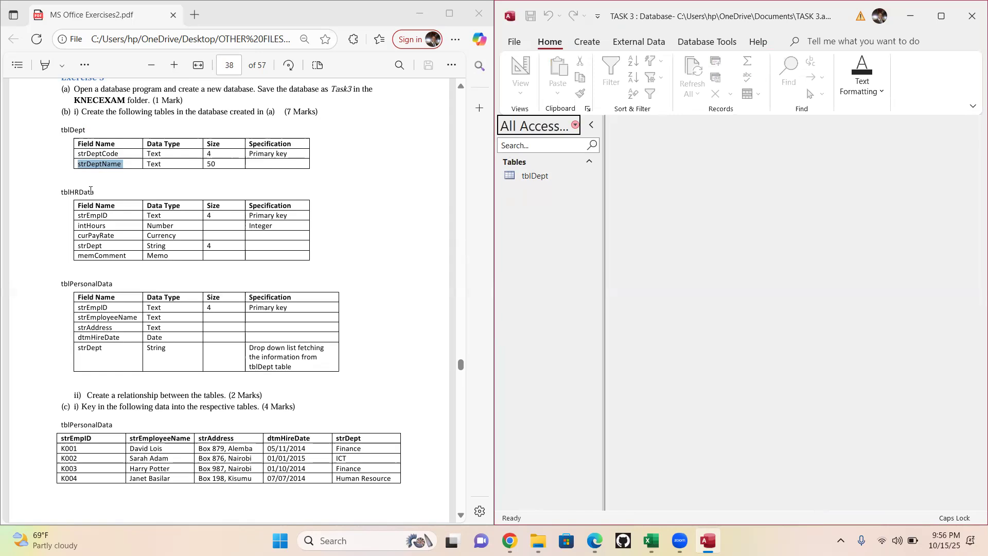
- Create a new blank table in Design View for the exercise's tblHRData
mouse_move(97, 192)
mouse_down()
mouse_move(50, 187)
mouse_move(105, 196)
mouse_up()
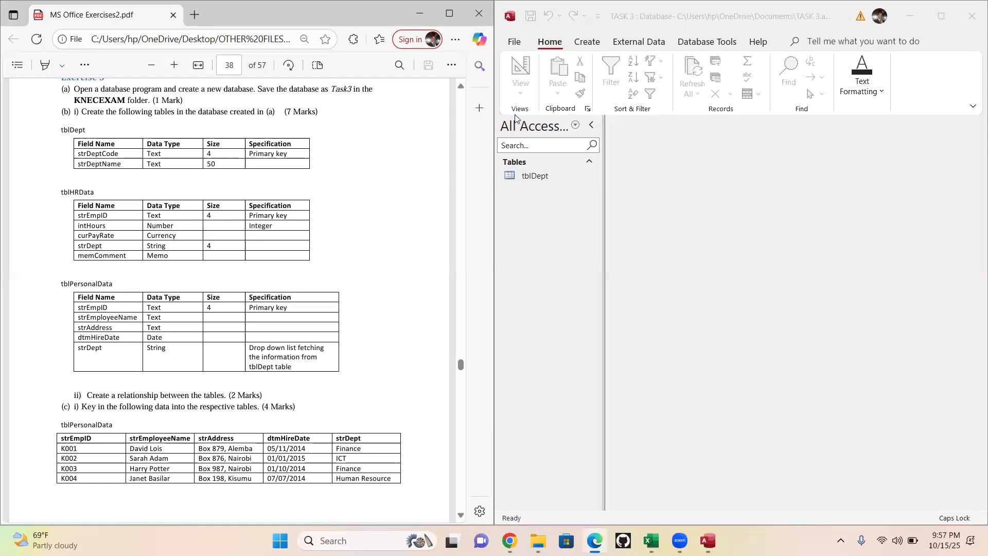
click(591, 44)
click(585, 50)
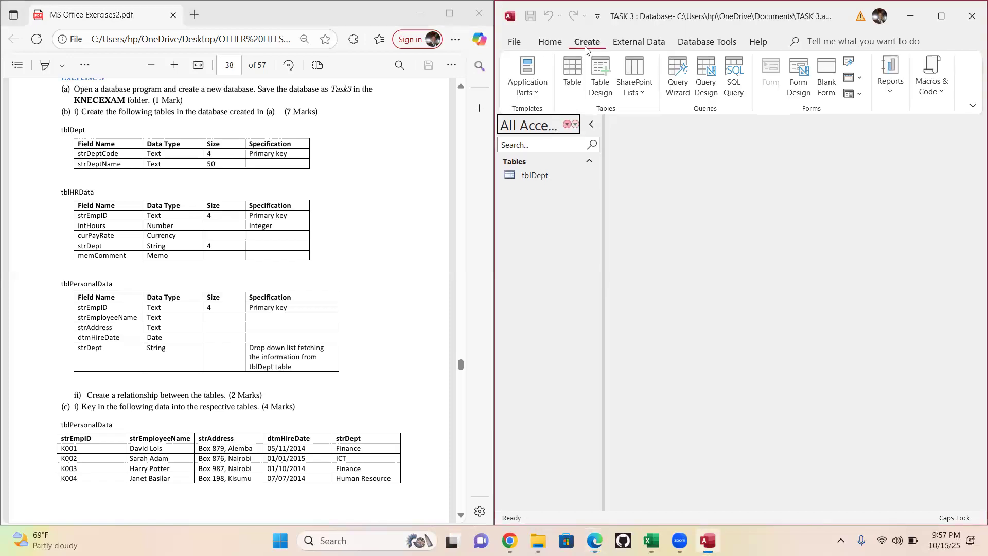
click(602, 74)
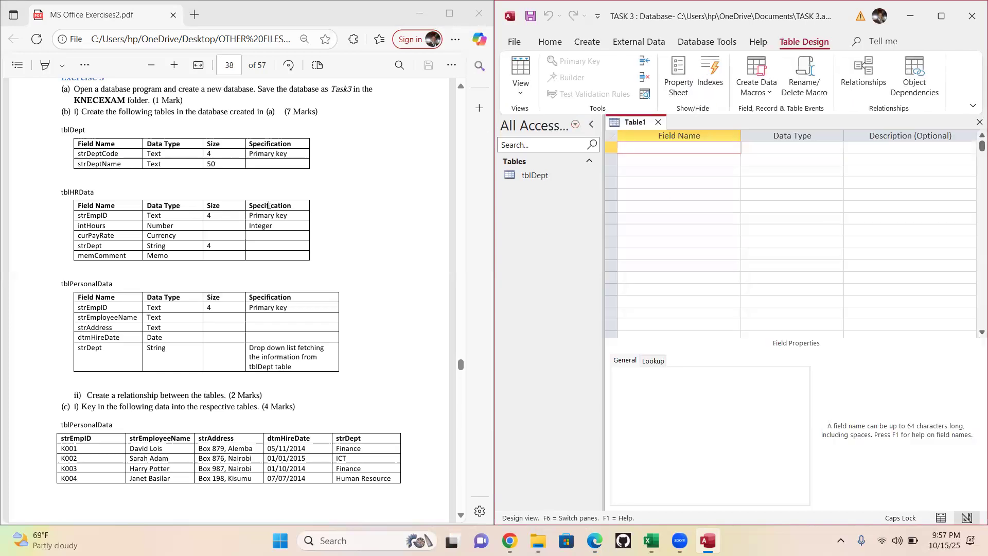
- Copy the field name strEmpID from the exercise into the new table's first row, with data type Short Text
click(114, 217)
drag(114, 217, 65, 220)
key(ctrl+c)
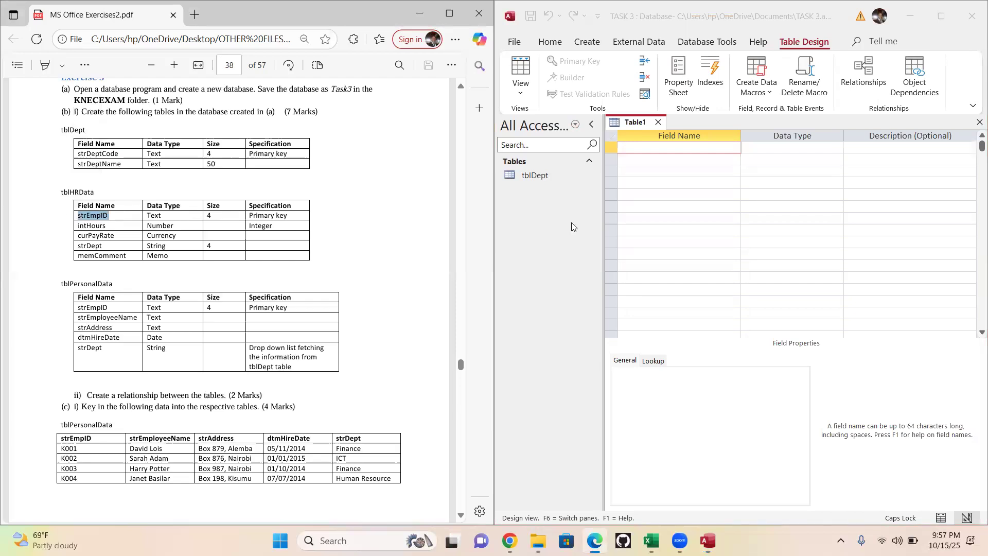
click(647, 149)
key(ctrl+v)
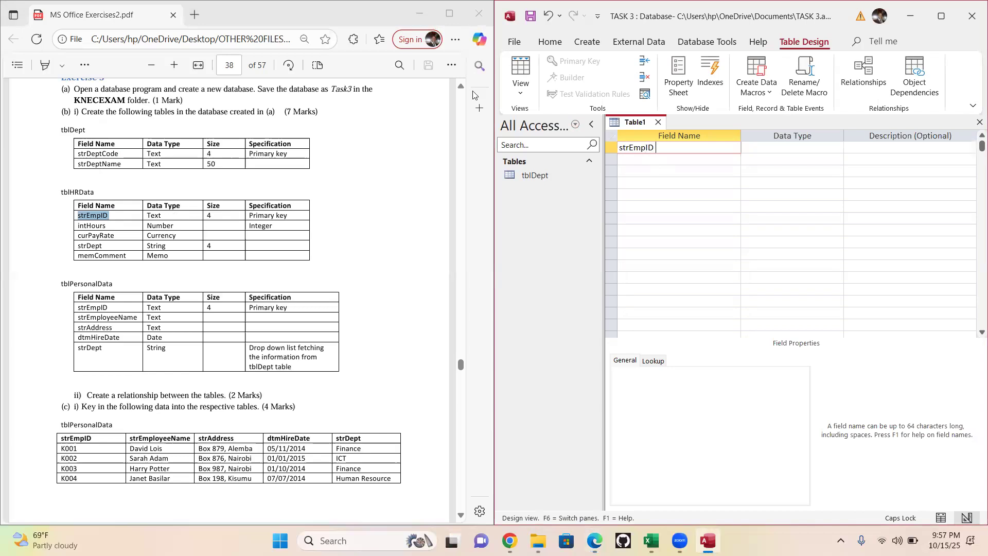
click(792, 148)
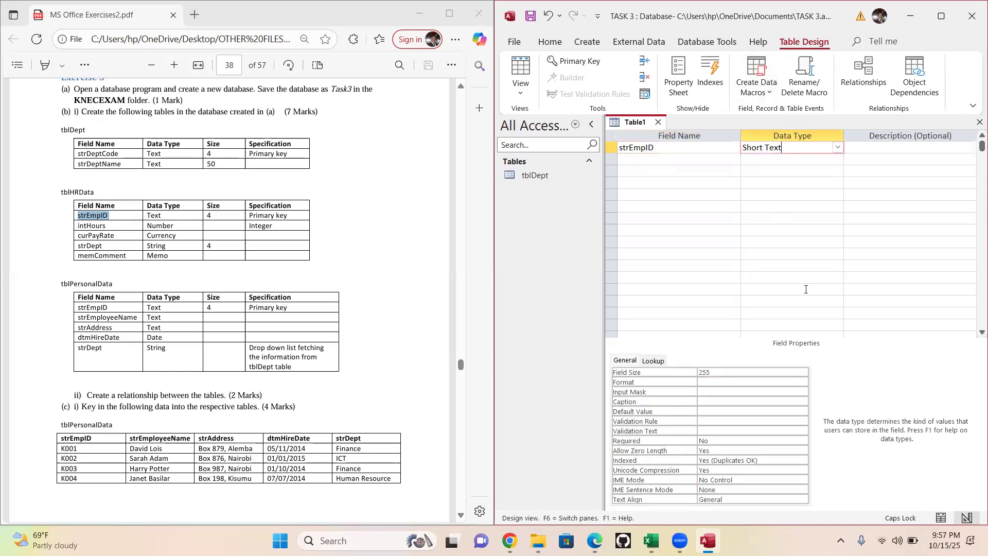
- Set the field size of strEmpID to 4 and make the field the primary key
click(679, 375)
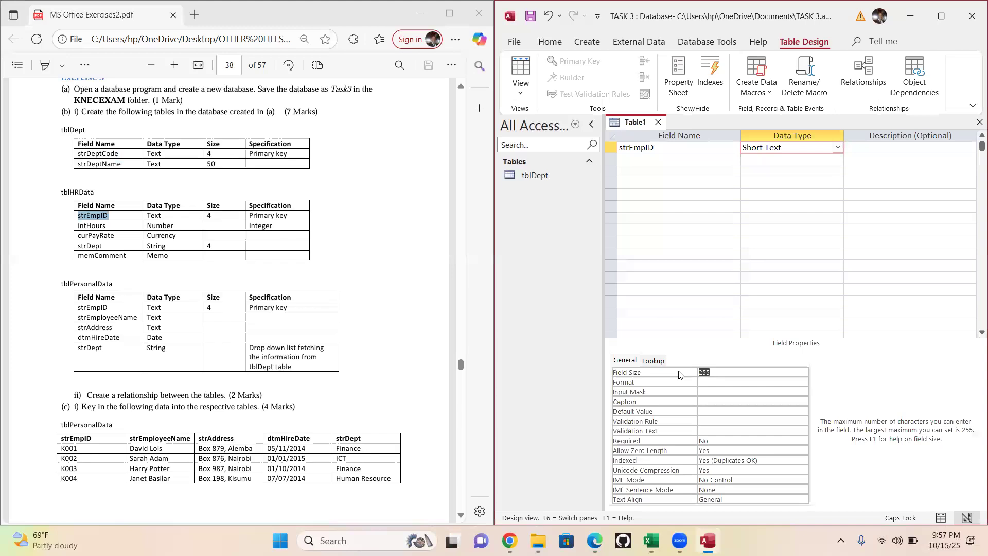
text(4)
click(640, 150)
click(556, 66)
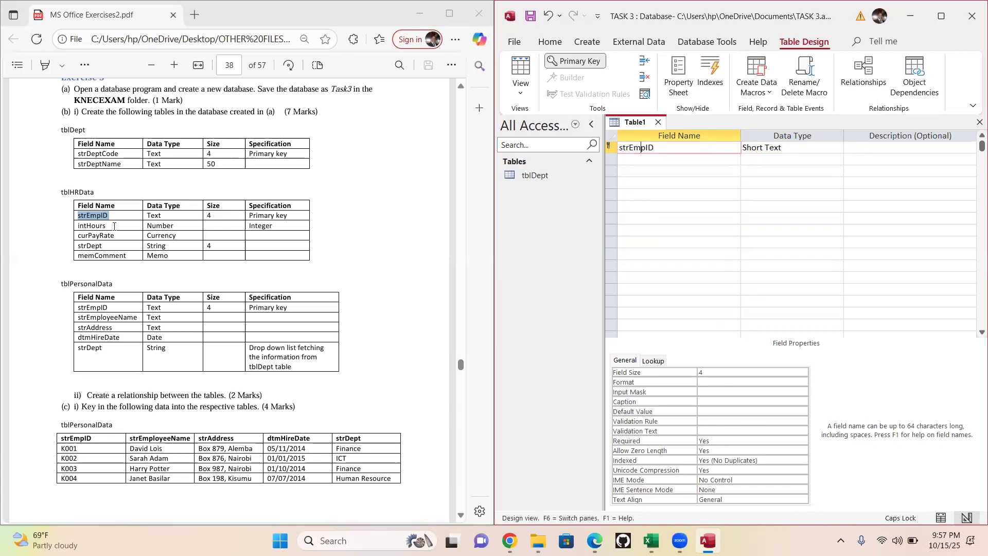
- Copy the field name intHours from the exercise into the second row and set its data type to Number
drag(114, 231, 78, 226)
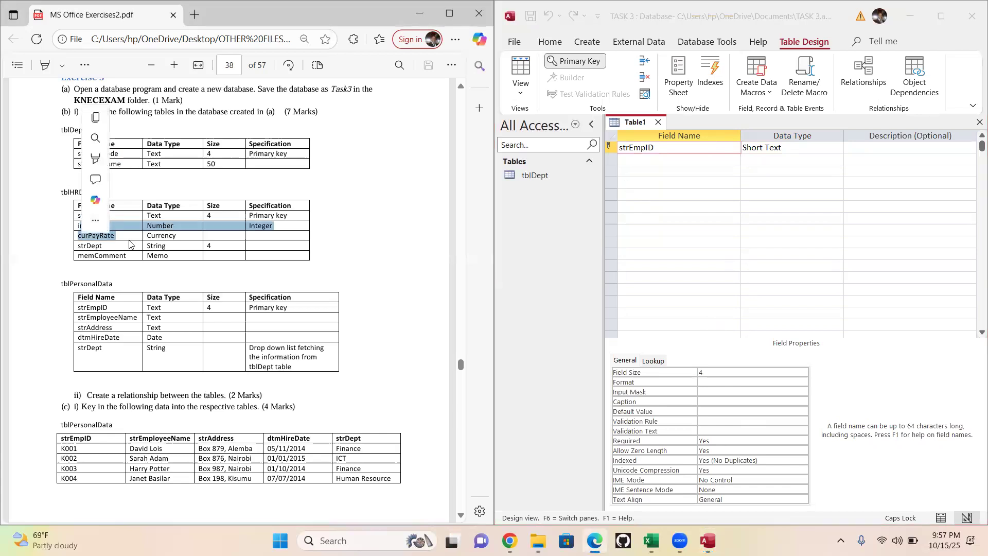
click(119, 233)
drag(108, 227, 68, 227)
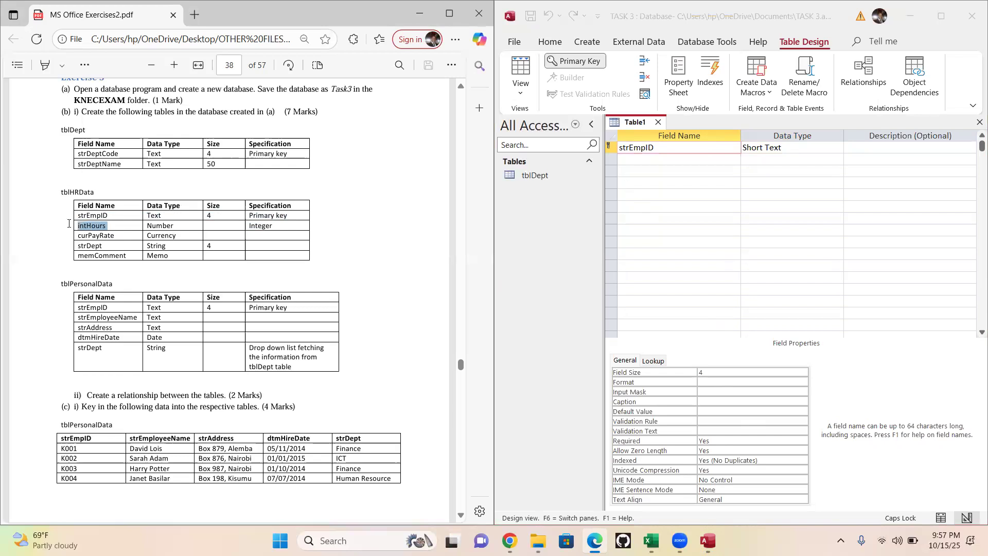
key(ctrl+c)
click(627, 159)
key(ctrl+v)
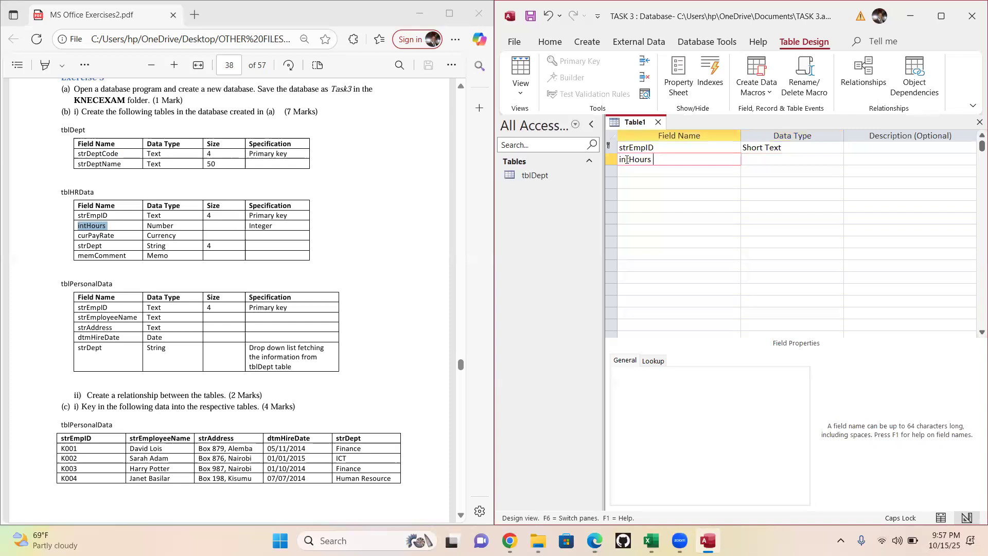
click(779, 155)
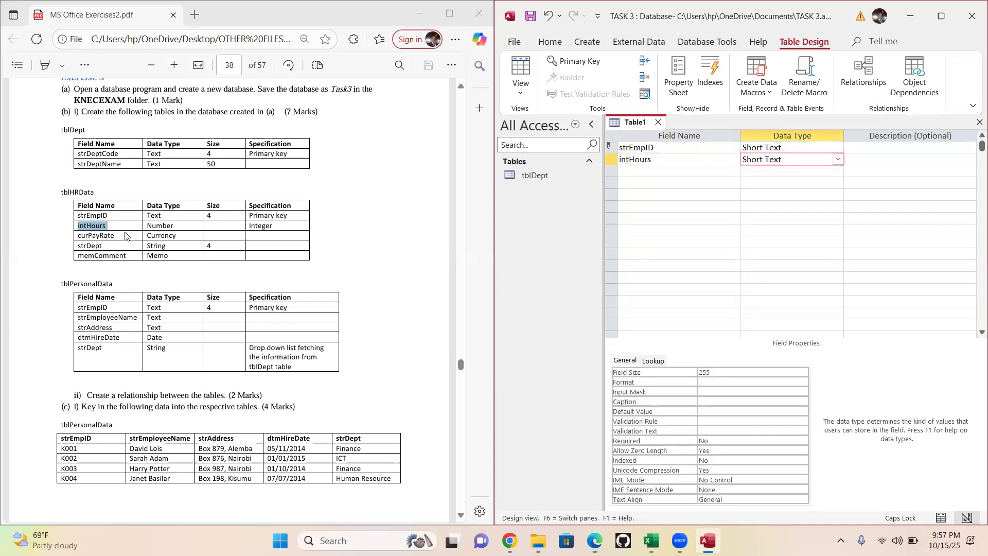
click(838, 158)
click(763, 194)
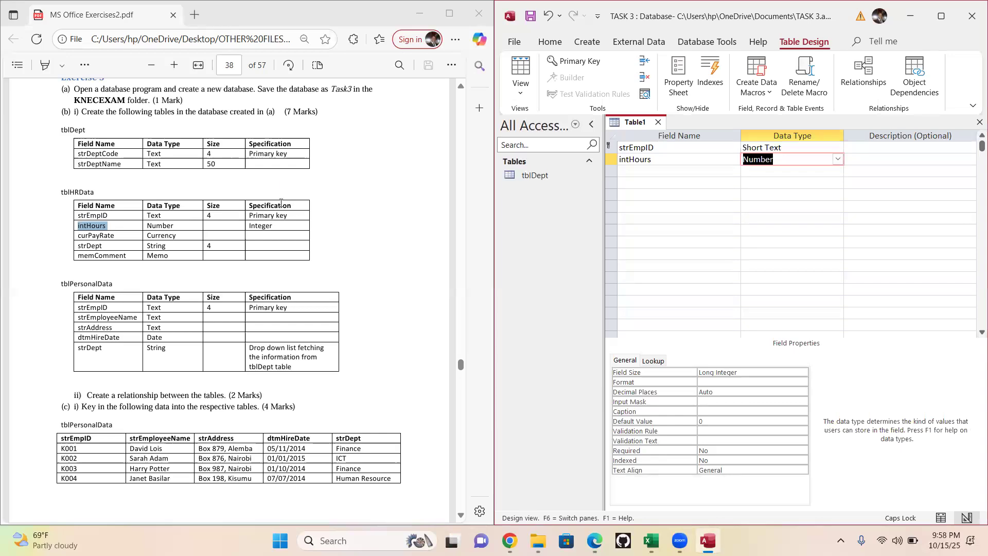
- Set the field size of intHours to Integer, enlarging the window for the change and restoring it
click(940, 24)
click(253, 374)
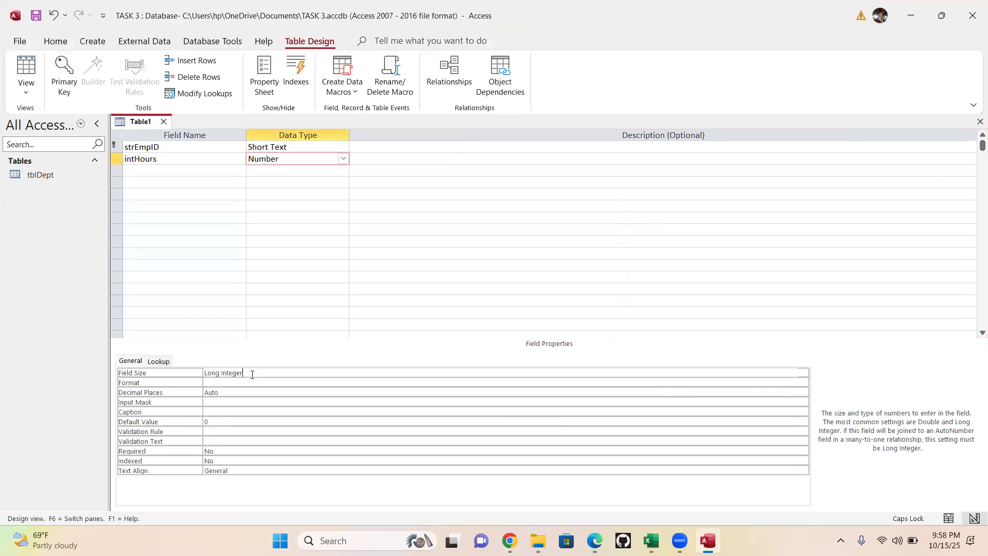
click(804, 372)
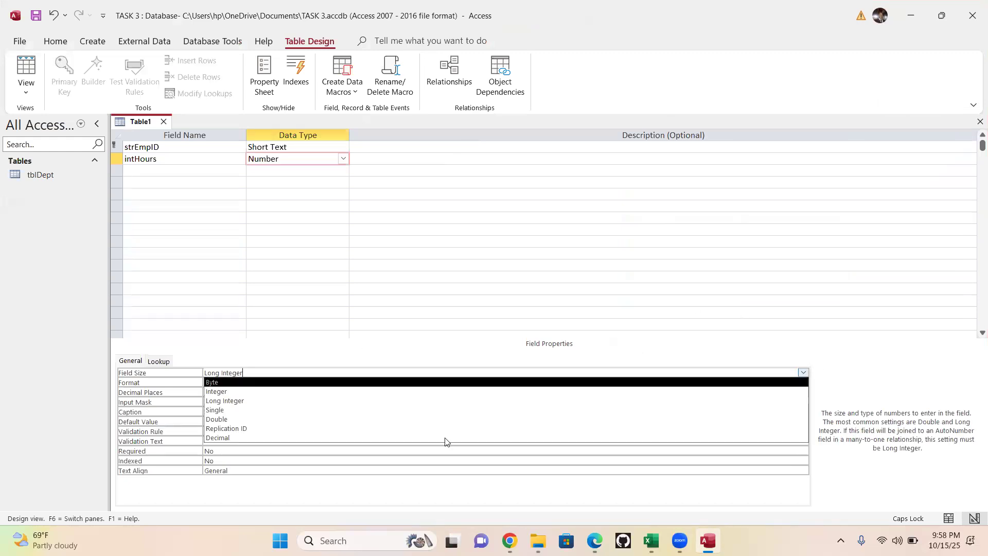
click(231, 392)
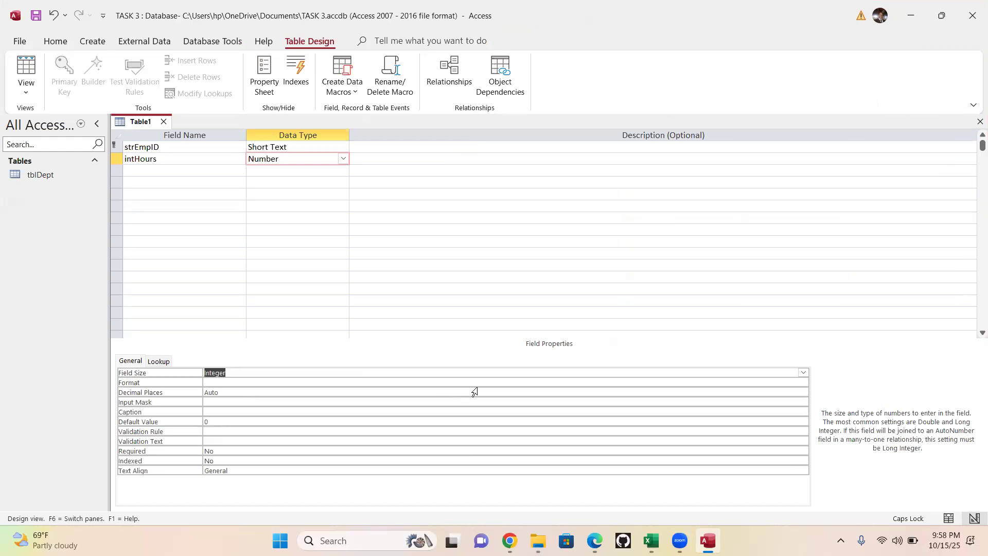
click(941, 16)
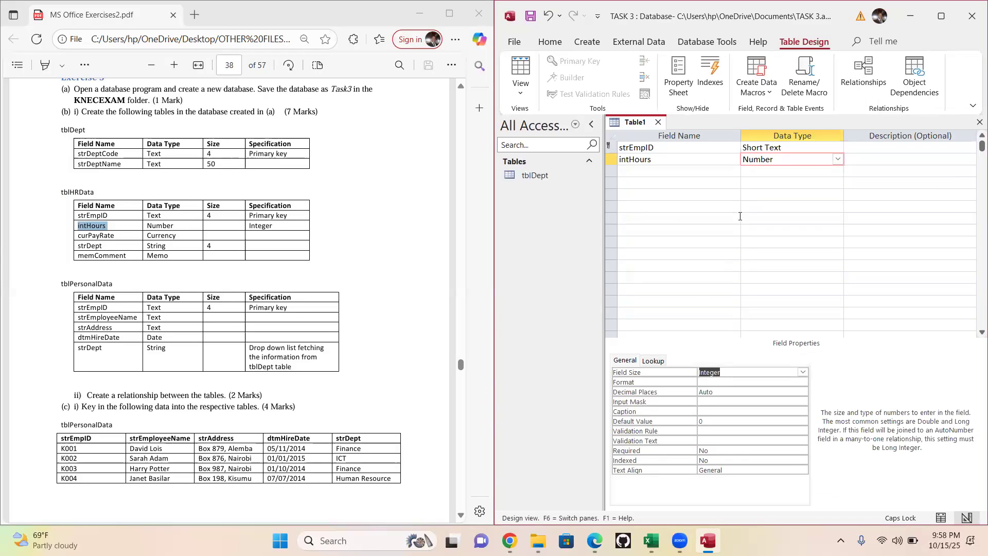
- Copy the field name curPayRate from the exercise into the table's third row and set its data type to Currency
click(641, 170)
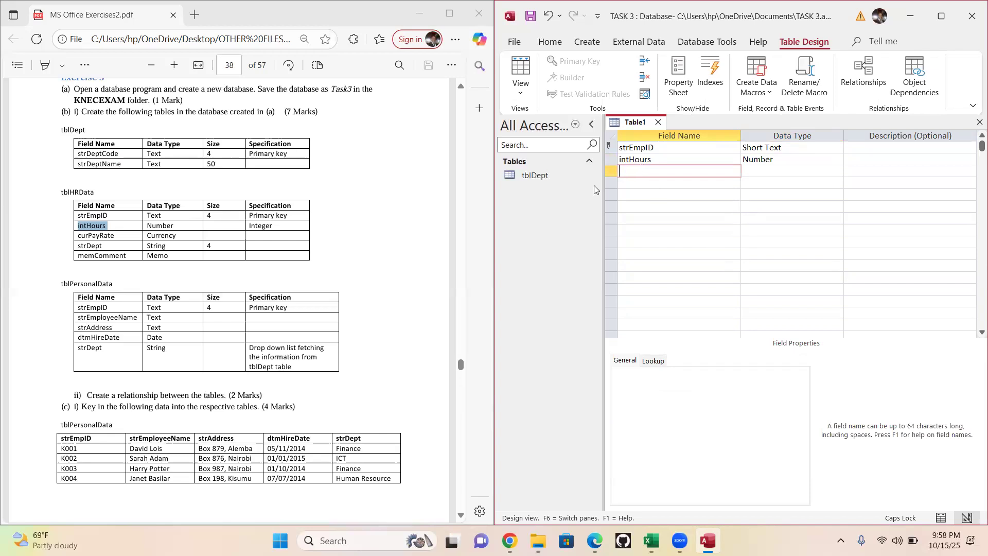
click(120, 237)
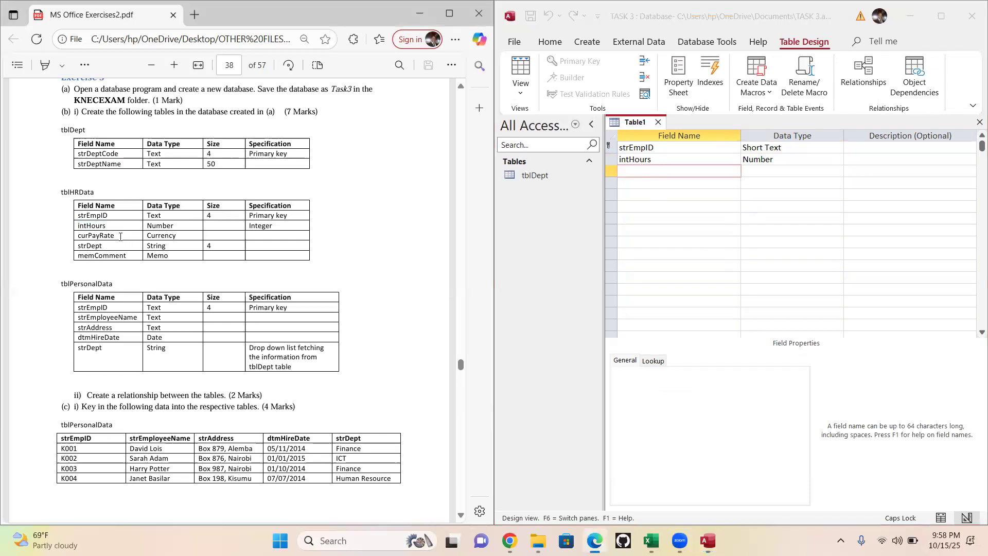
drag(122, 237, 64, 238)
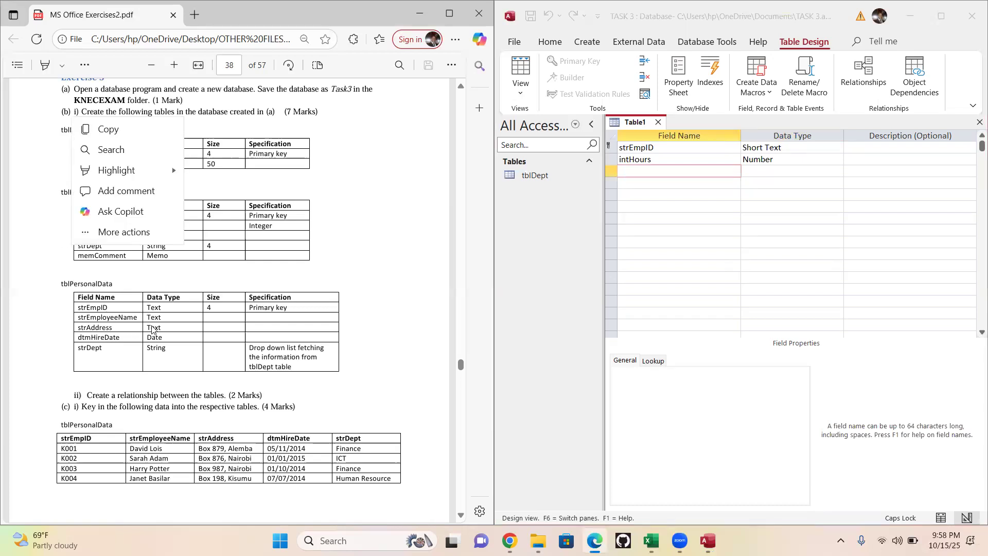
click(113, 237)
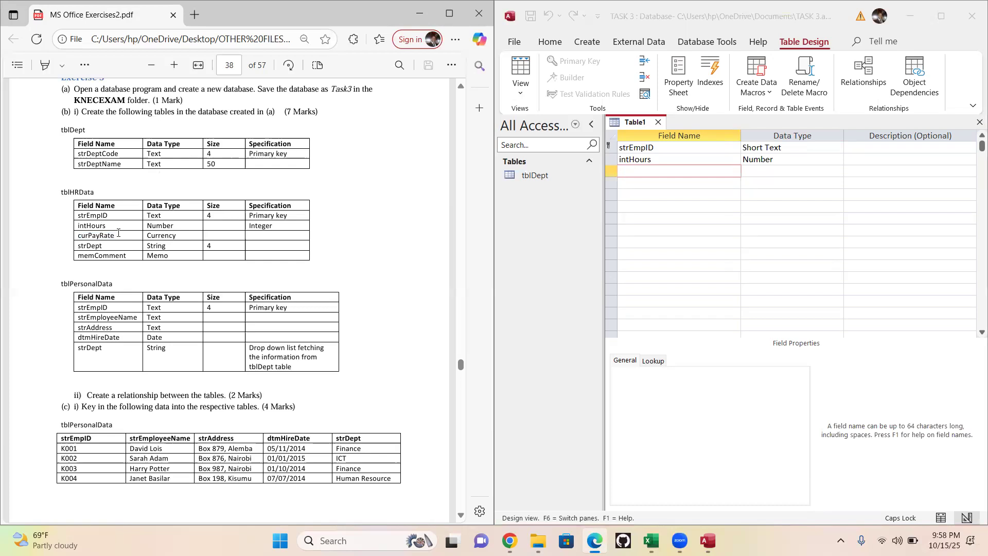
double_click(113, 237)
click(625, 173)
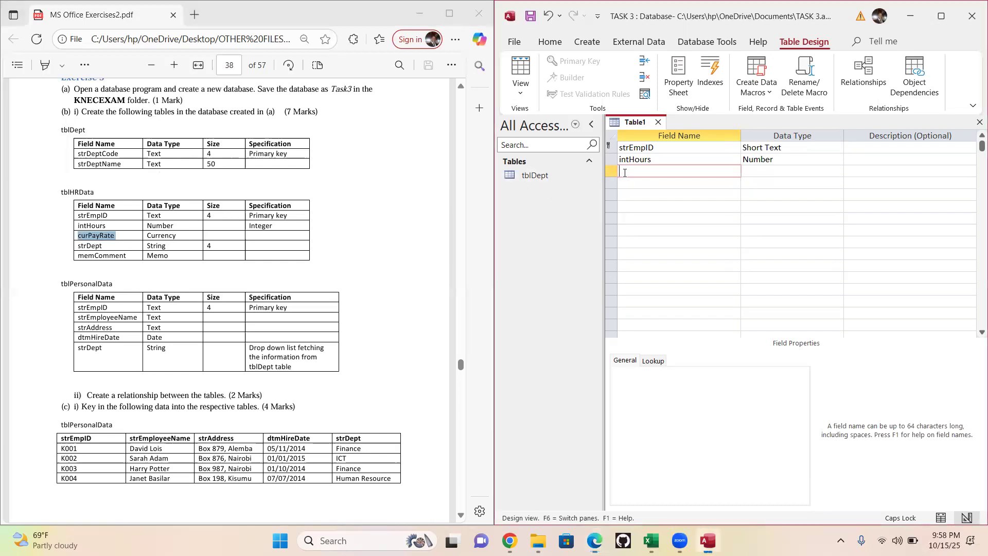
key(ctrl+v)
click(767, 171)
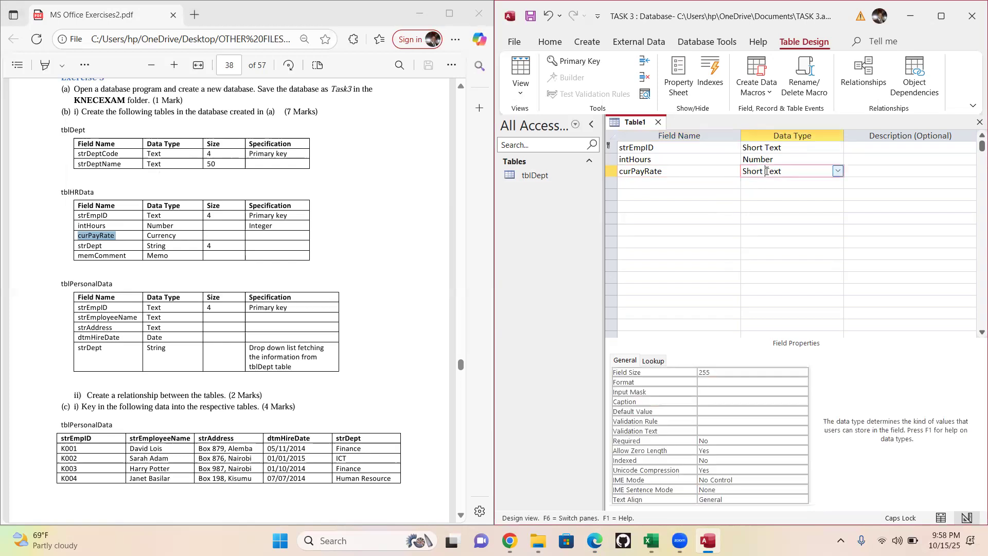
click(838, 171)
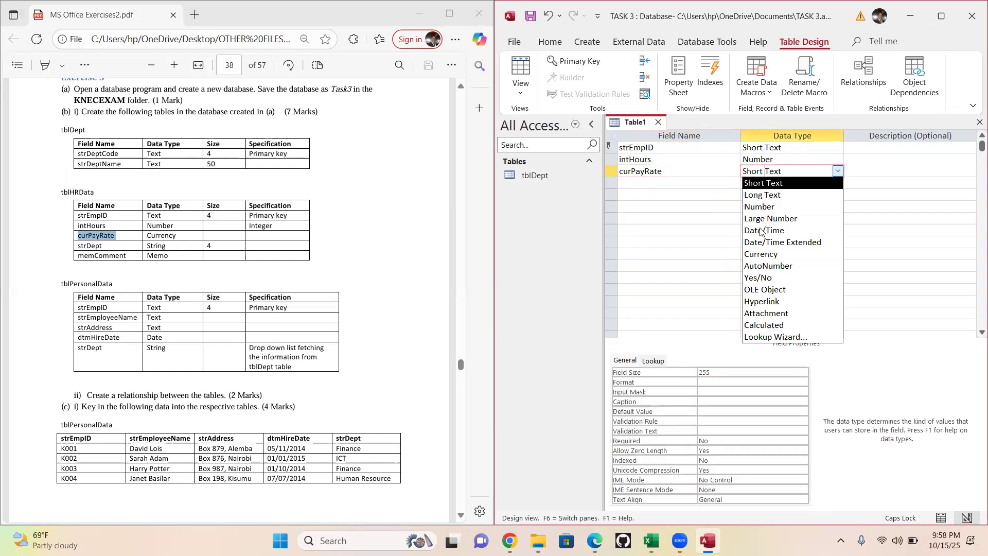
click(769, 253)
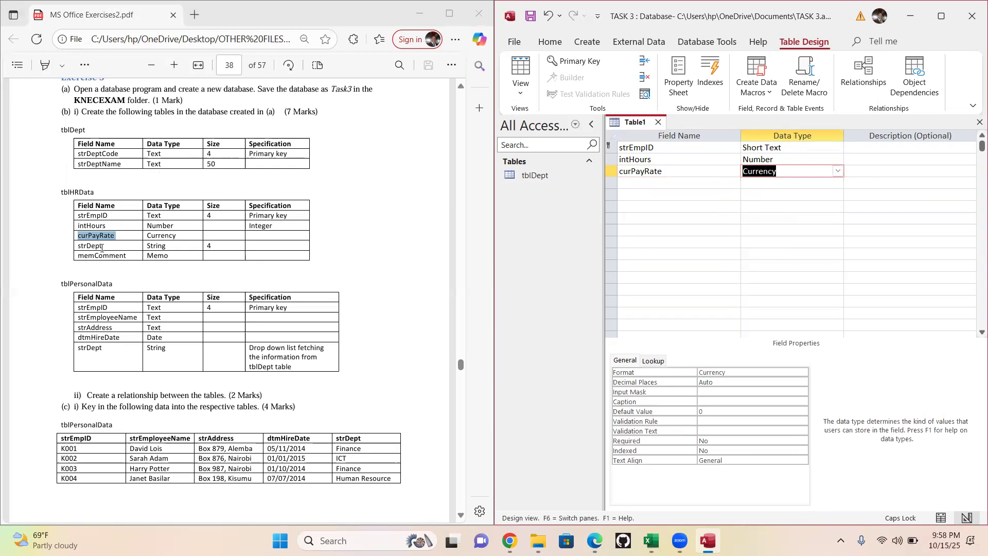
- Enter the field name strDept from the exercise in the fourth row, with data type Short Text
drag(105, 246, 69, 249)
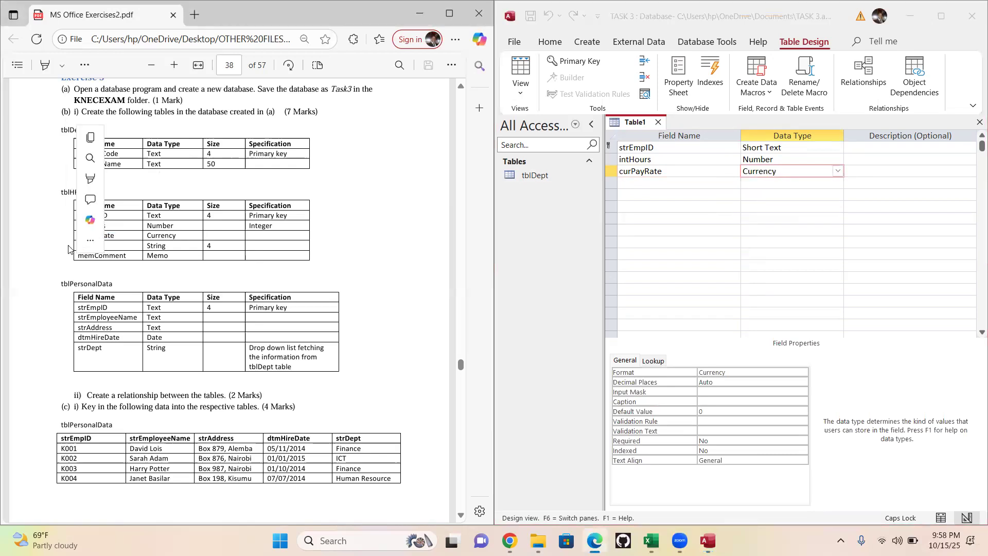
click(684, 185)
text(V)
key(BackSpace)
text(strDept)
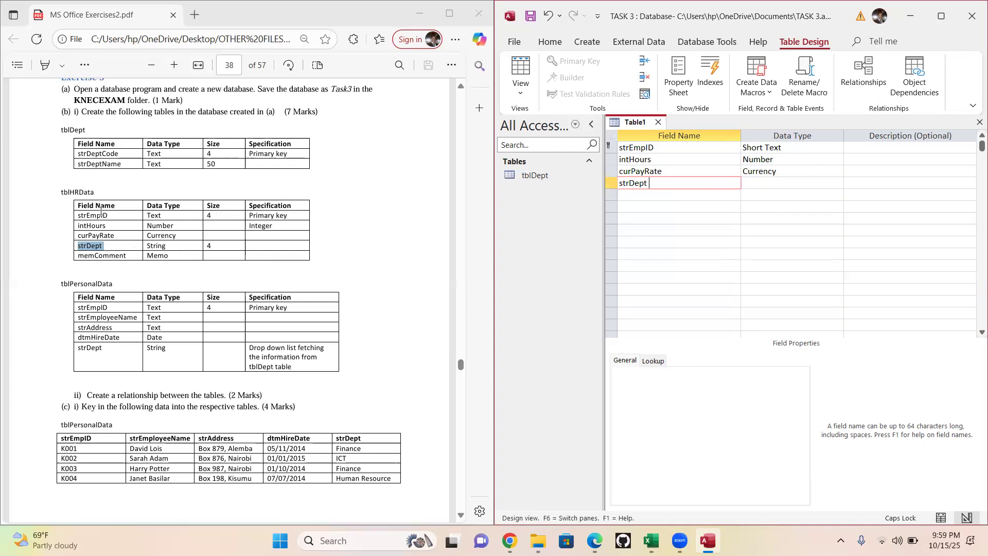
click(461, 366)
drag(461, 366, 461, 371)
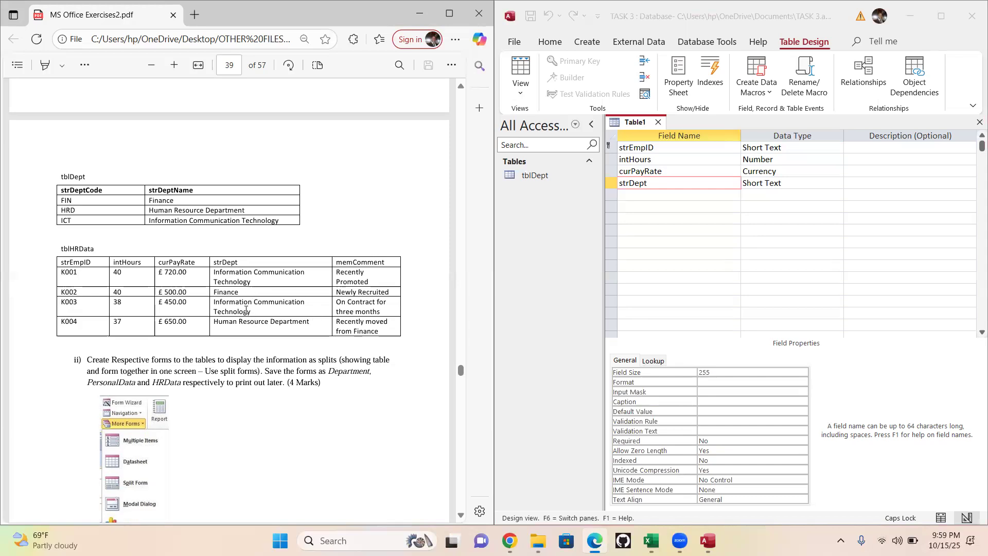
click(461, 88)
scroll(461, 88, up, 8)
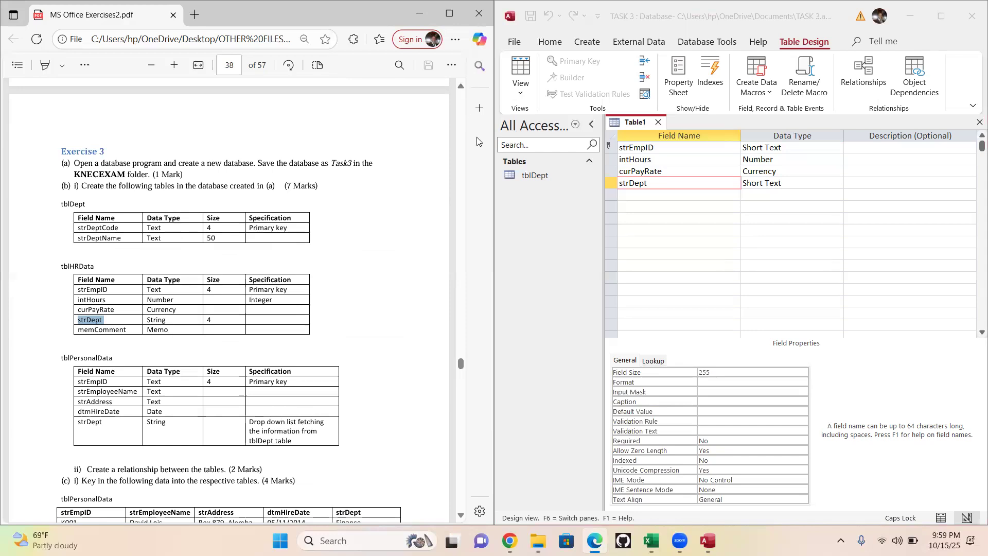
click(669, 184)
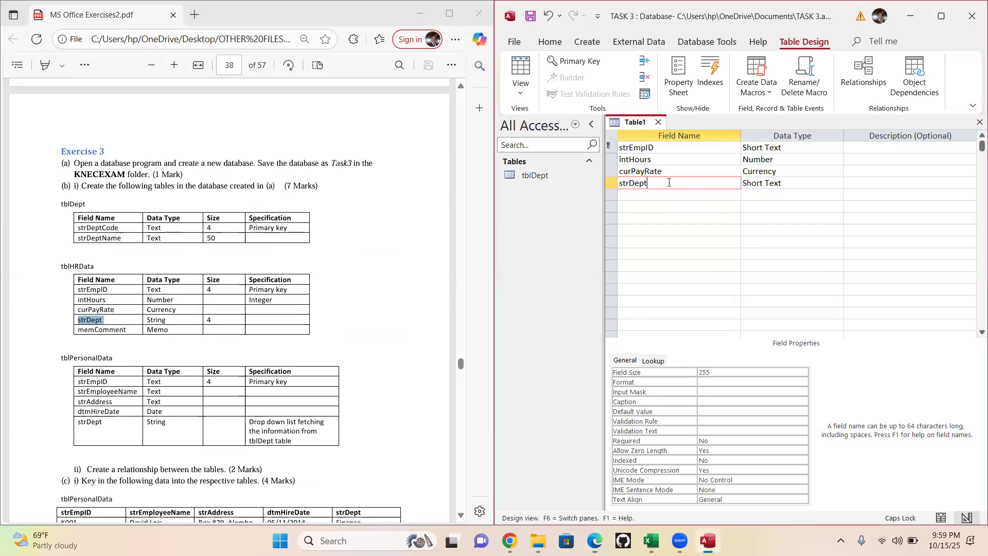
click(781, 182)
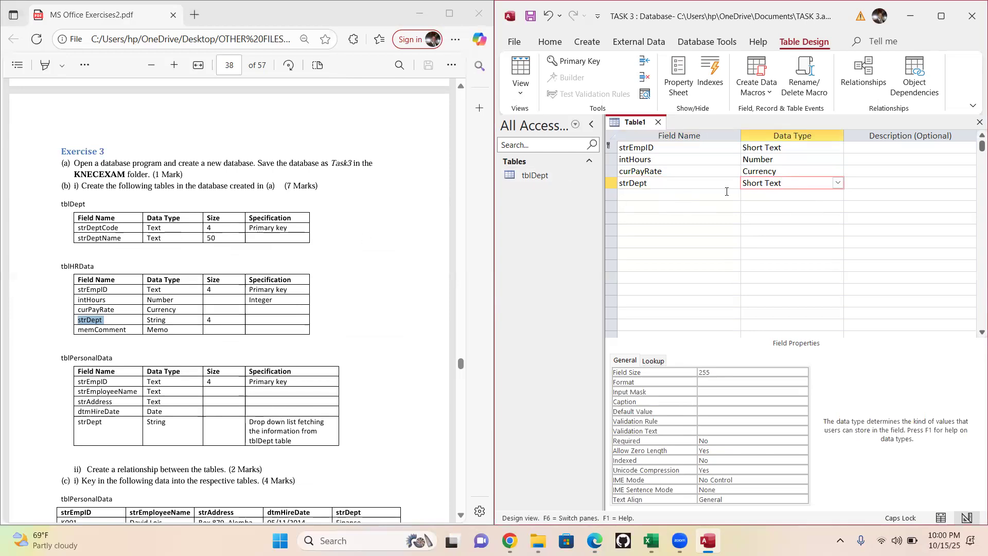
- Copy the field name memComment from the exercise into the fifth row and set its data type to Long Text
drag(127, 330, 73, 336)
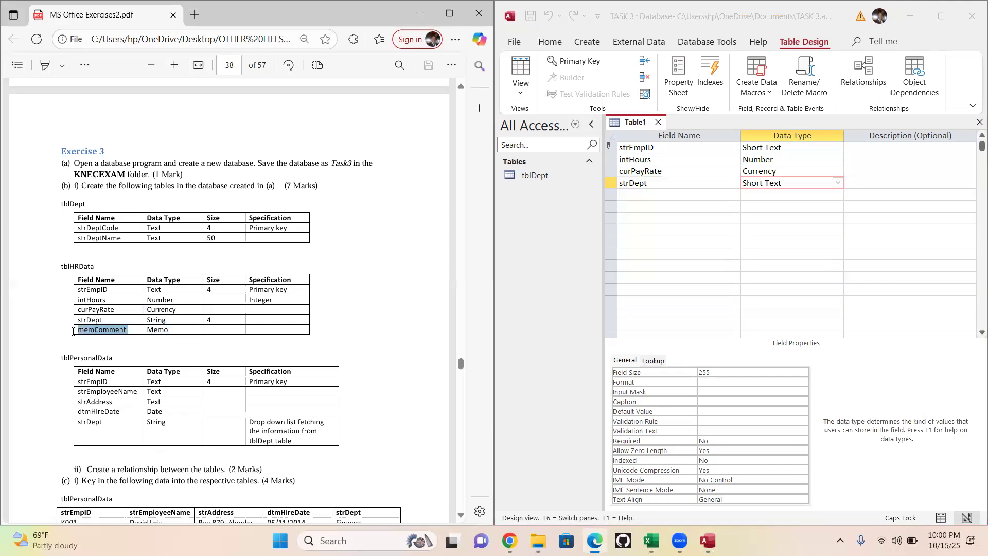
click(646, 195)
text(memComment)
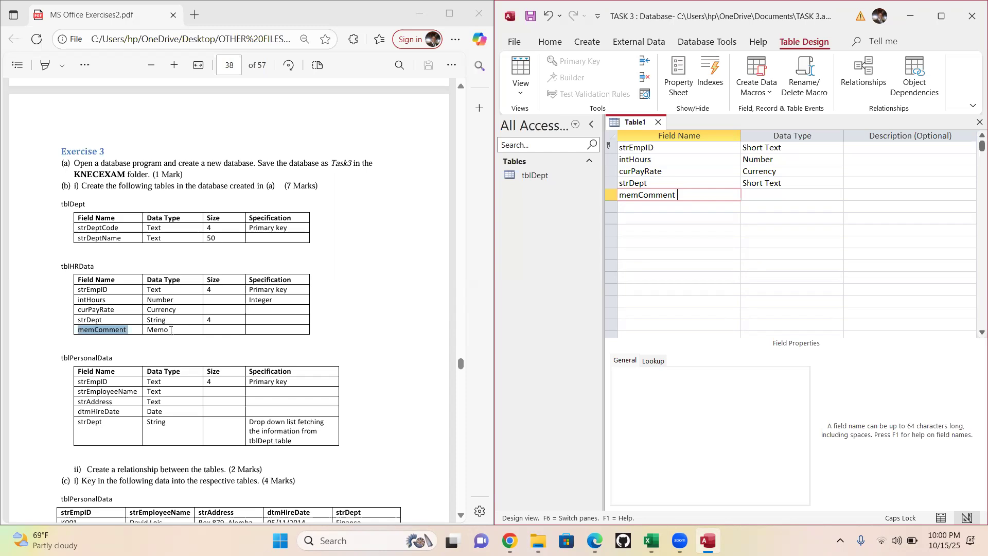
click(826, 191)
click(838, 196)
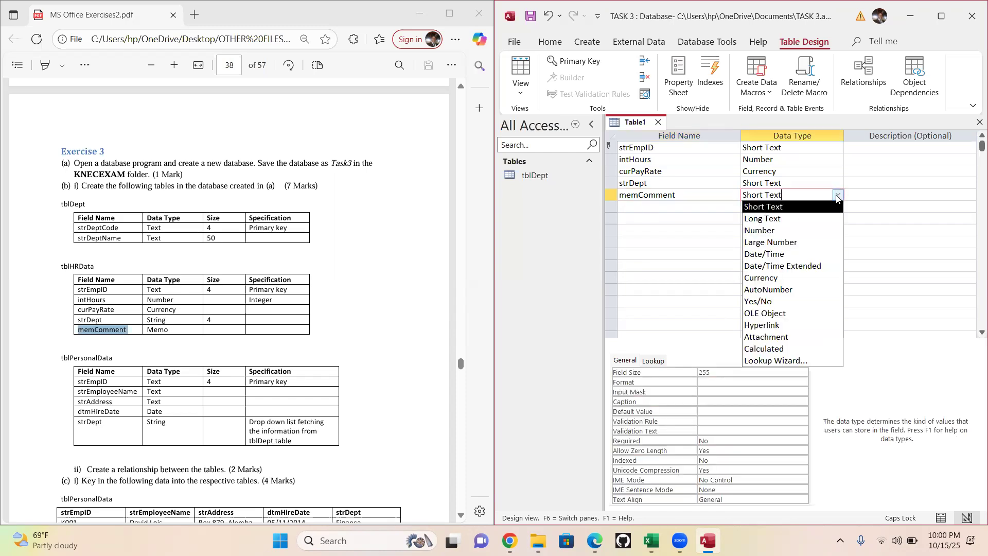
click(760, 221)
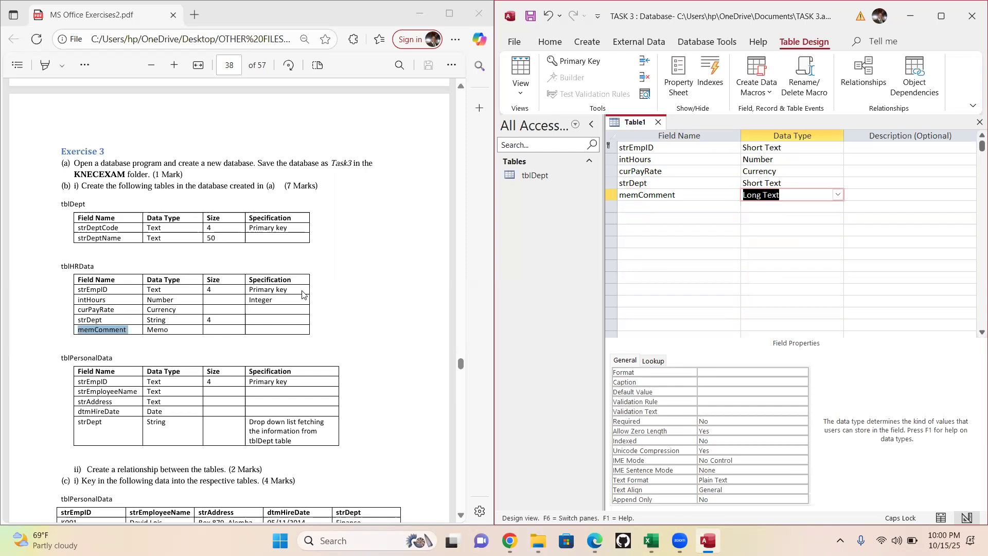
- Switch the table to Datasheet View, saving it as tblHRData with the name copied from the exercise, and close it
click(626, 150)
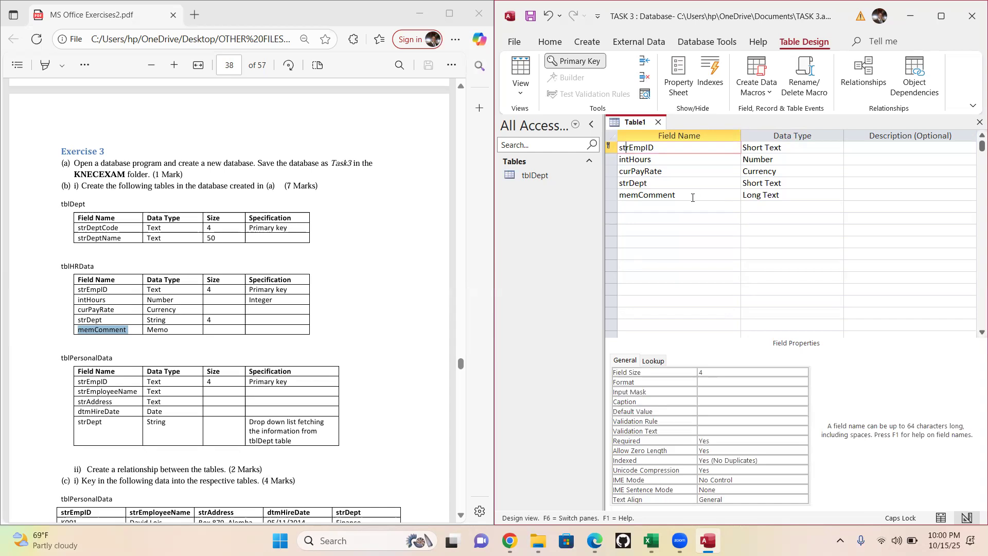
click(523, 92)
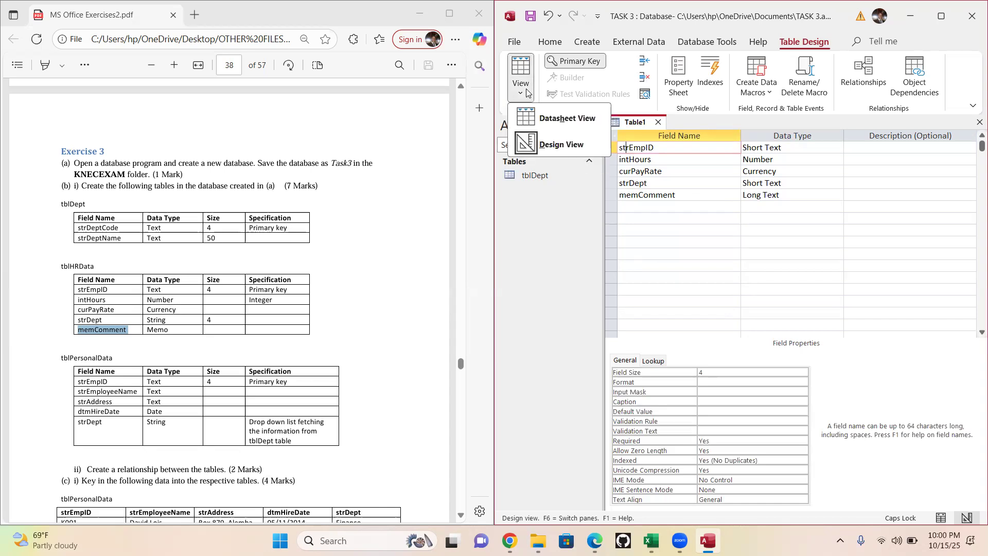
click(569, 118)
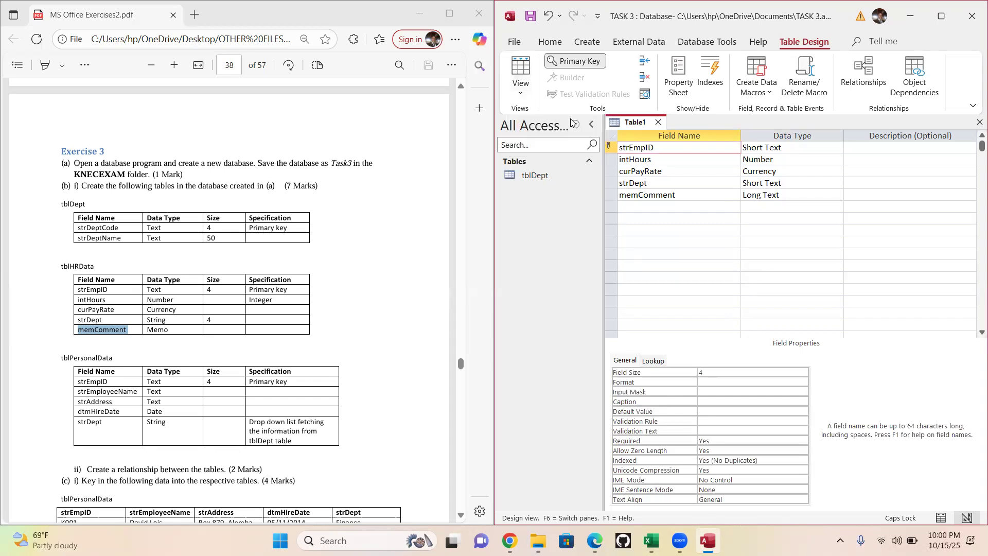
click(771, 305)
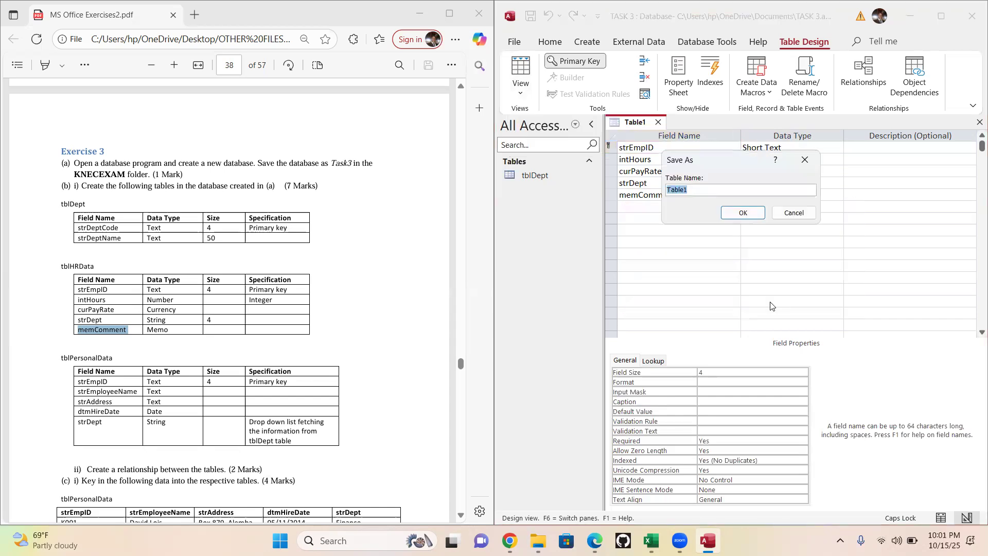
click(94, 267)
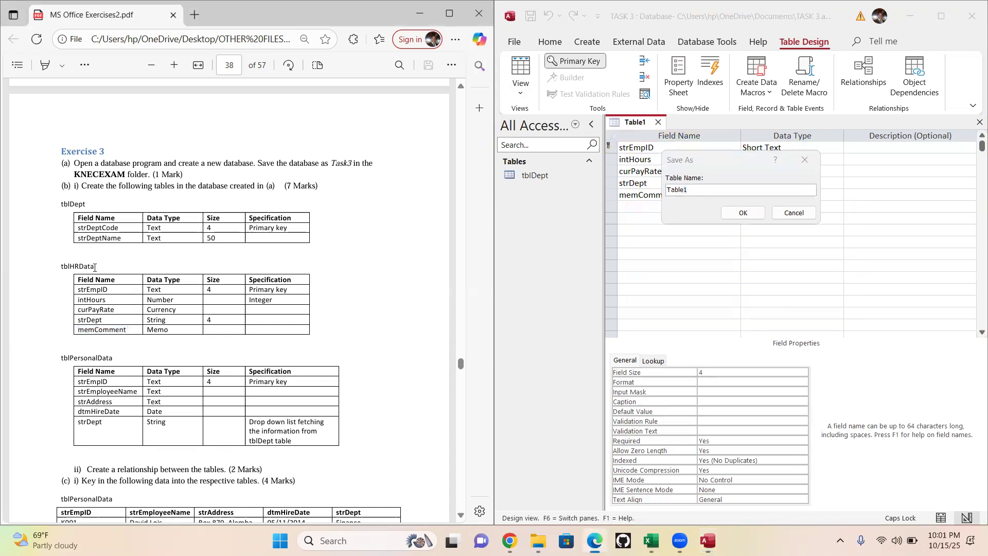
drag(95, 267, 55, 269)
key(ctrl+c)
click(694, 188)
key(ctrl+v)
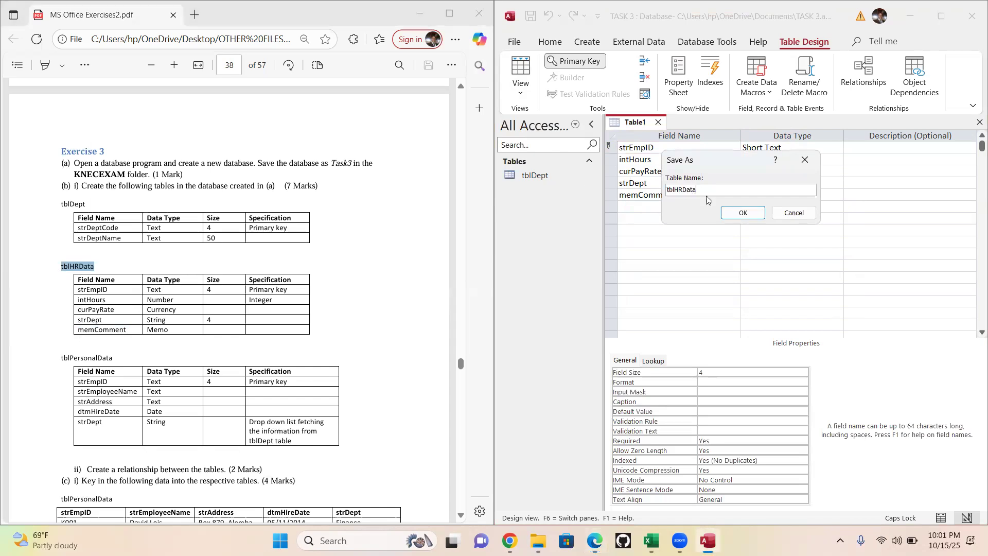
click(747, 212)
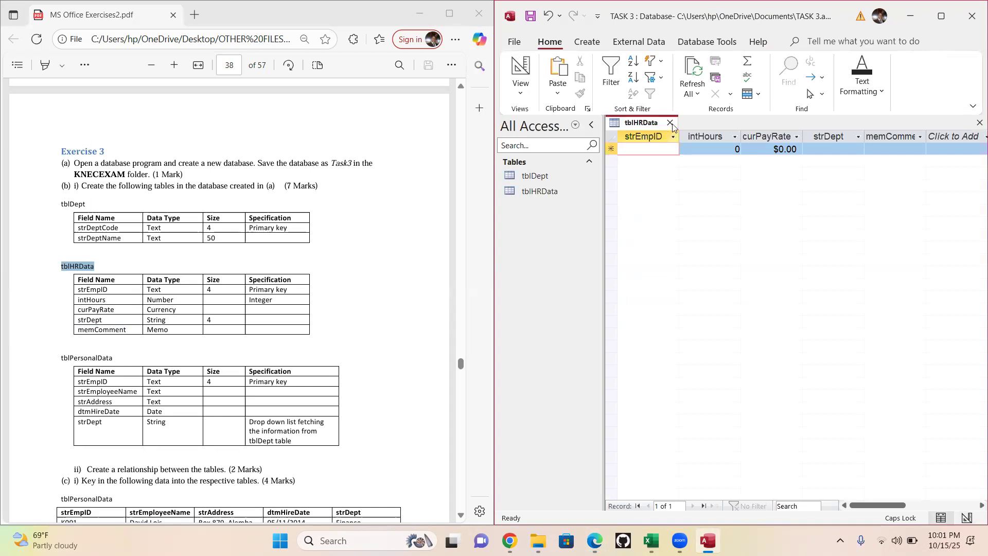
click(670, 123)
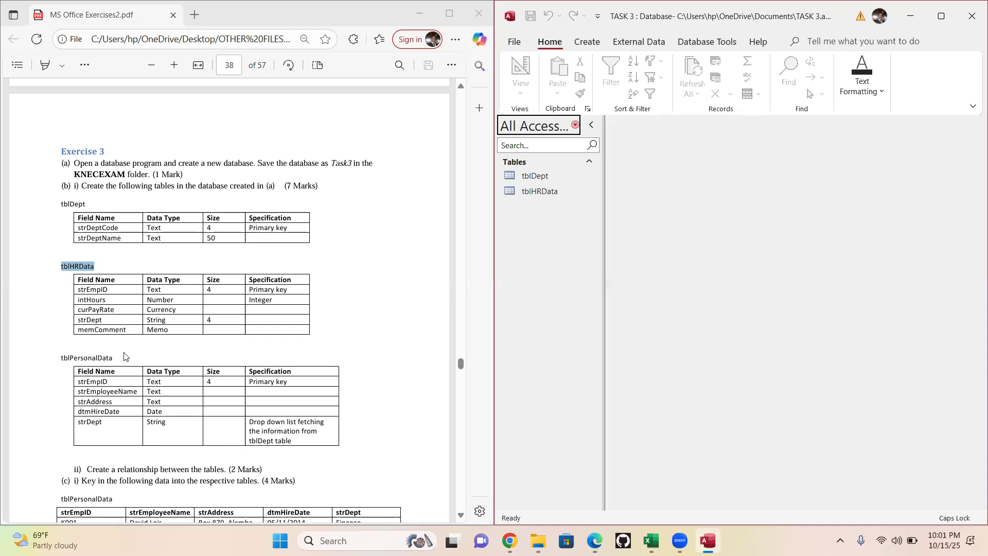
- Create a new table in Design View for the exercise's tblPersonalData
drag(113, 359, 46, 359)
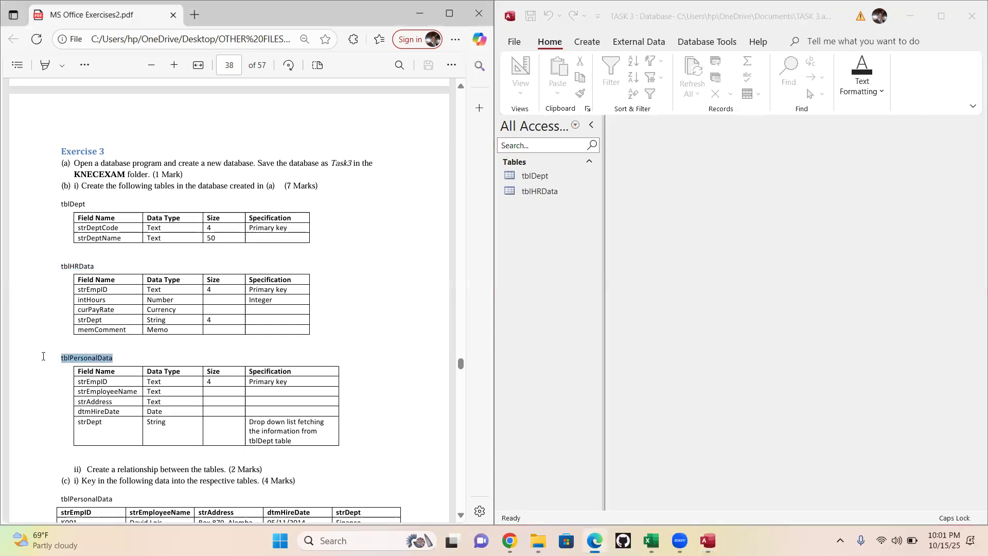
right_click(45, 359)
click(204, 380)
click(595, 46)
click(594, 45)
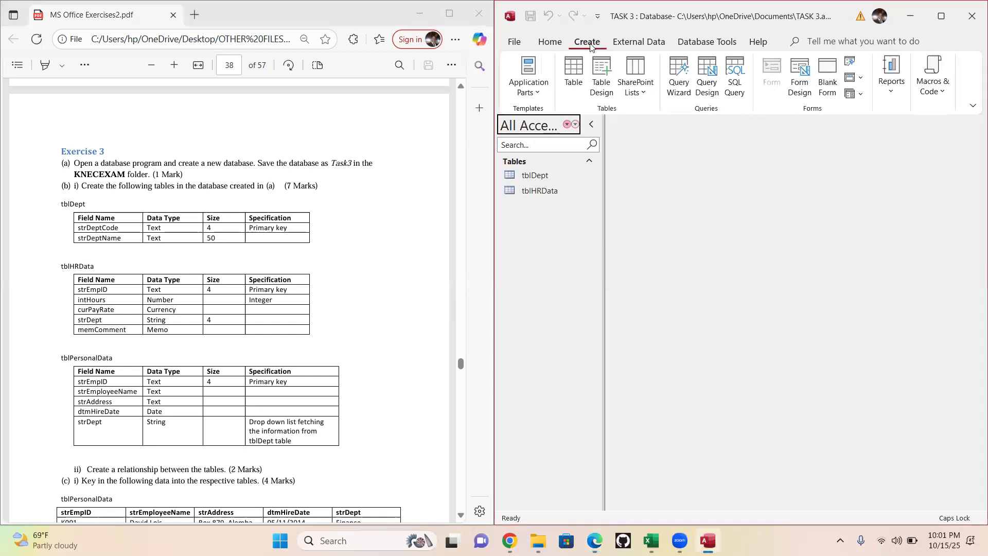
click(604, 78)
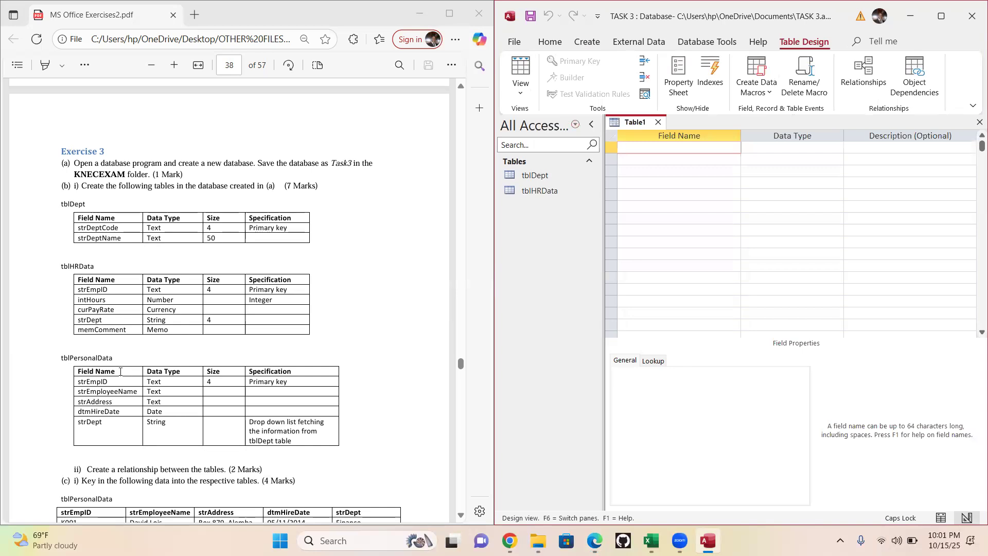
- Copy the field name strEmpID from the exercise's tblPersonalData into the new table's first row
double_click(111, 384)
key(ctrl+c)
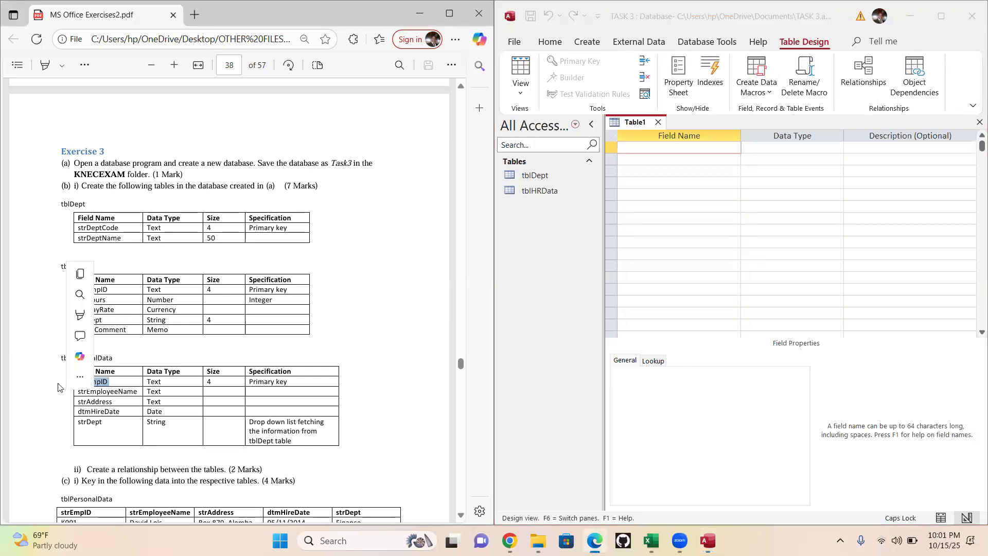
click(656, 146)
key(ctrl+v)
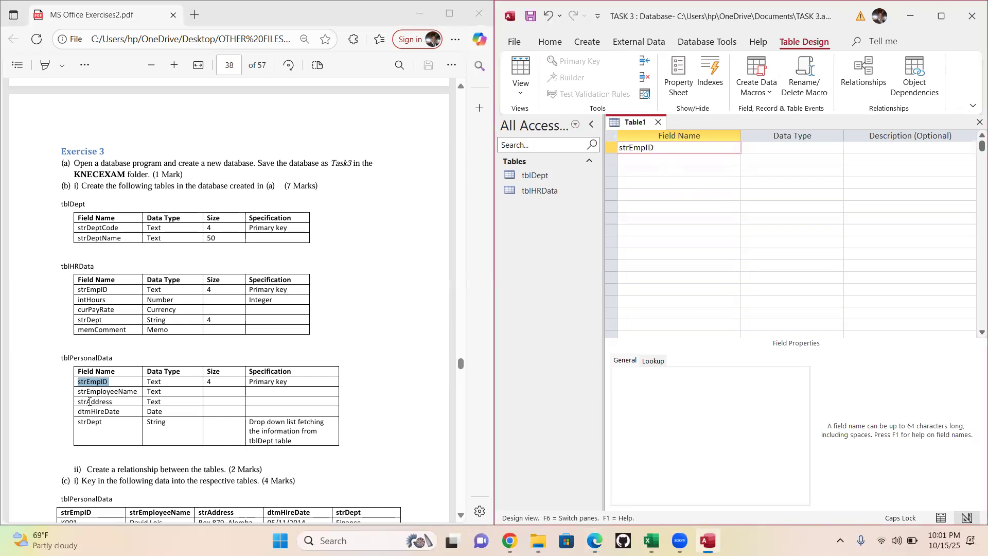
click(105, 382)
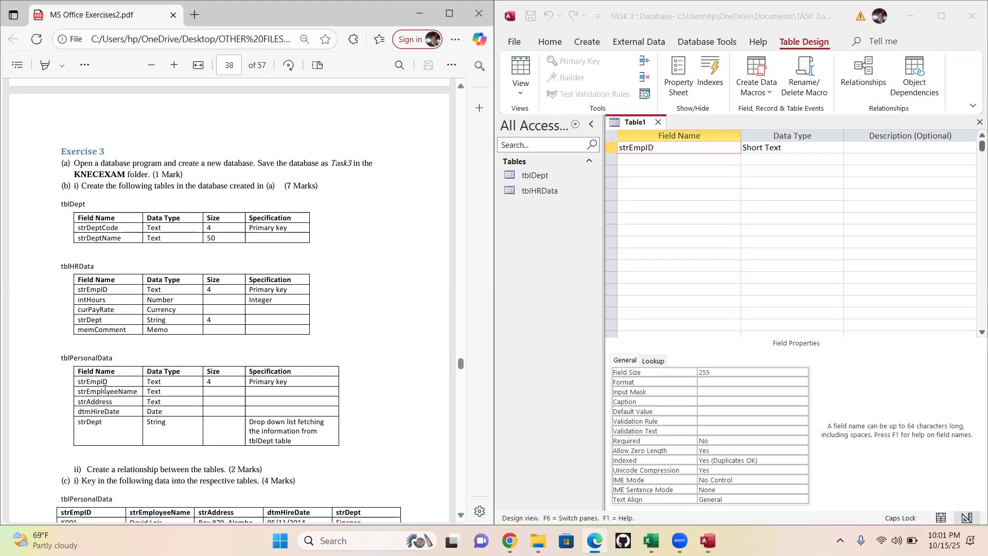
drag(112, 381, 71, 379)
click(180, 373)
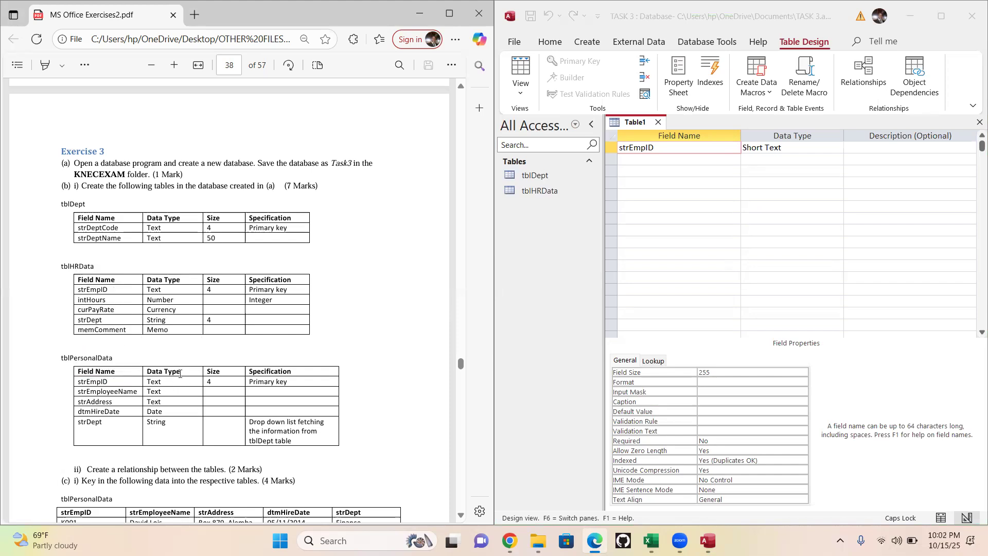
- Keep the strEmpID field as Short Text and set its field size to 4
click(801, 148)
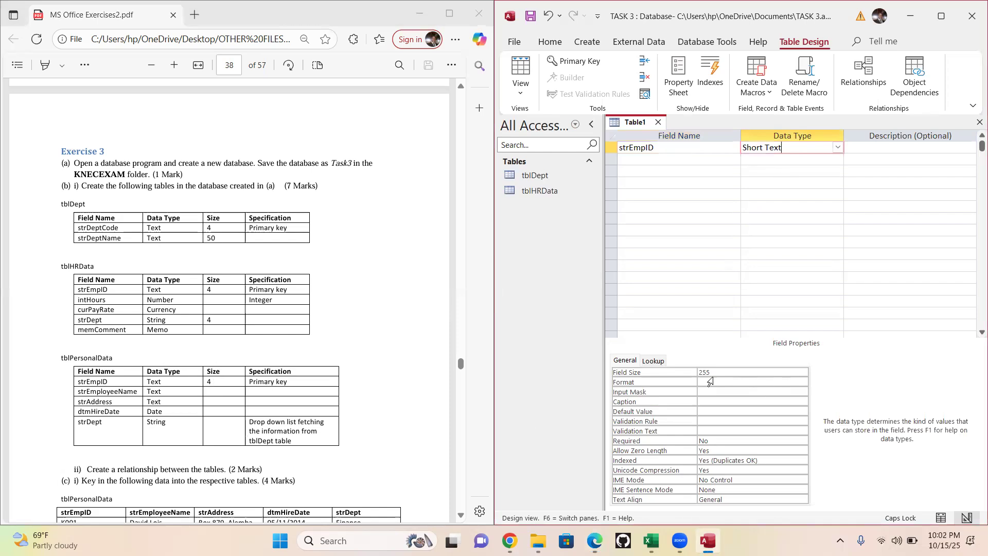
click(941, 18)
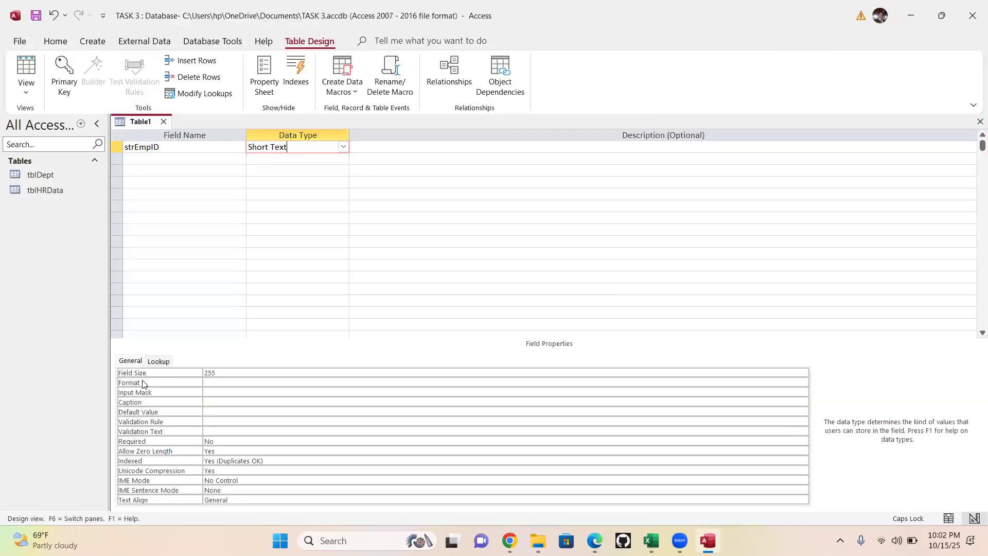
click(224, 374)
text(4)
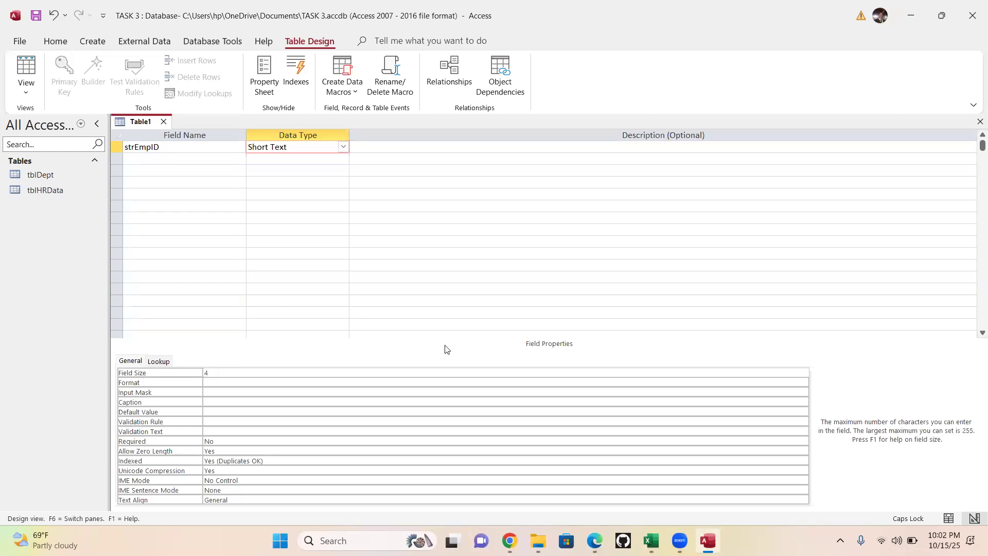
key(super+Right)
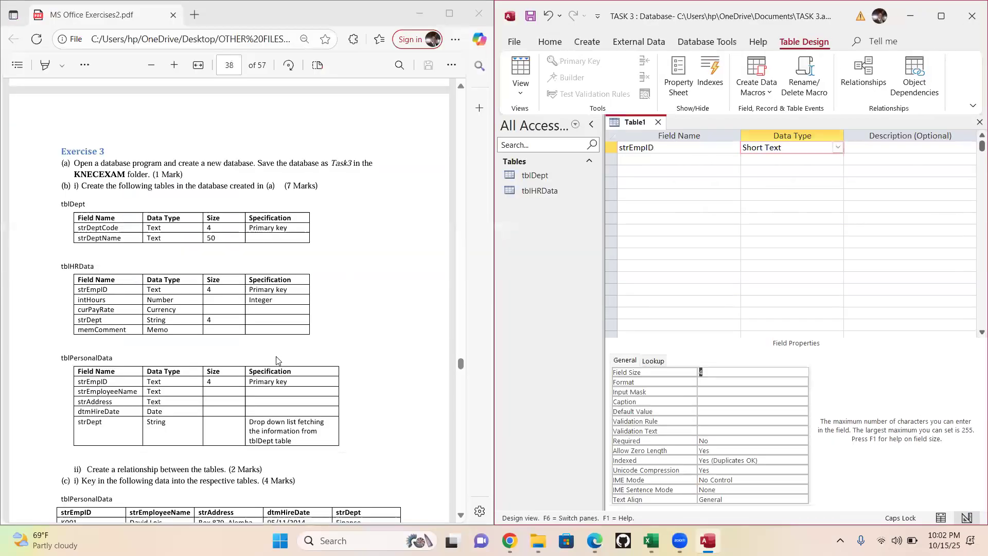
- Copy the field name strEmployeeName from the exercise into the second row and give it the Short Text data type
click(641, 160)
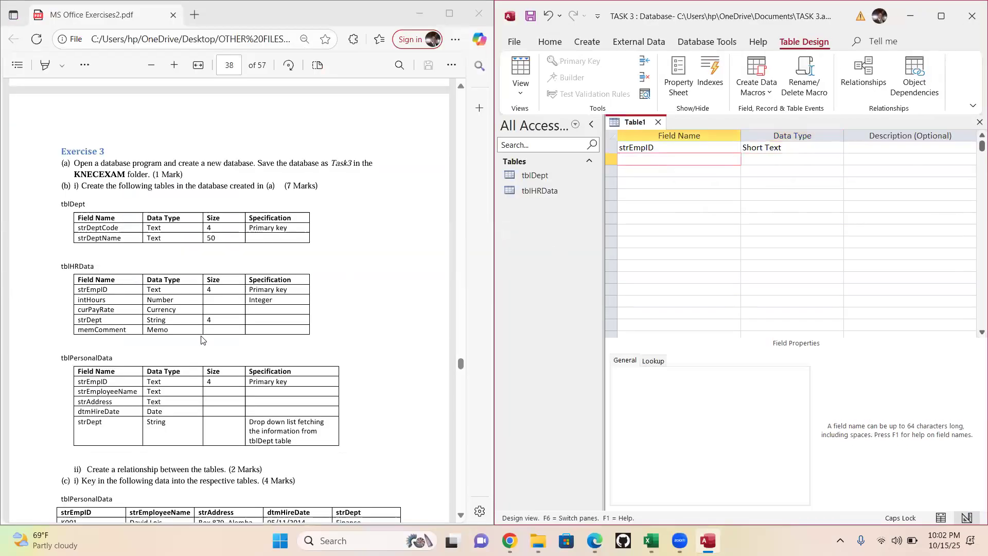
drag(139, 393, 68, 389)
key(ctrl+c)
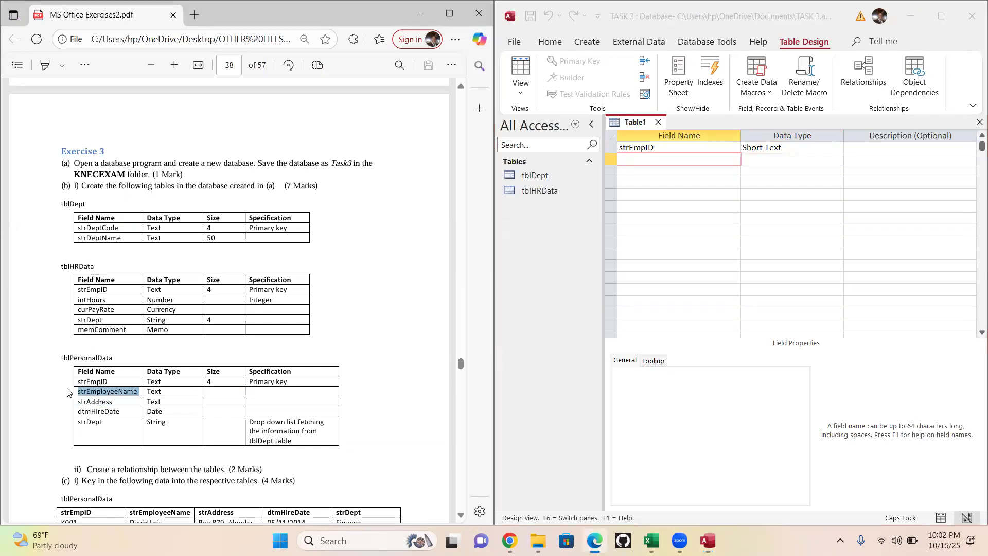
click(668, 158)
key(ctrl+v)
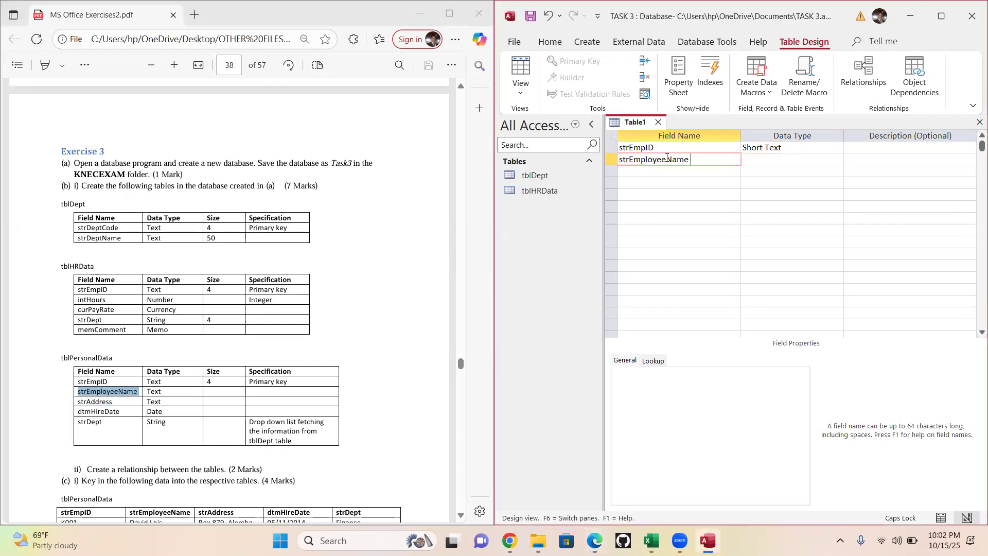
click(778, 160)
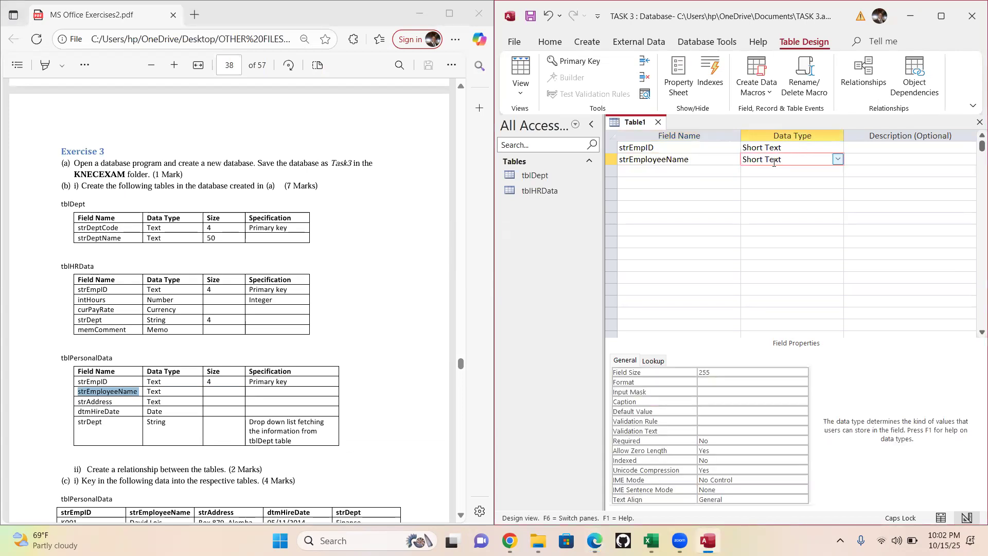
- Copy the field name strAddress from the exercise into the third row and give it the Short Text data type
drag(114, 401, 67, 402)
key(ctrl+c)
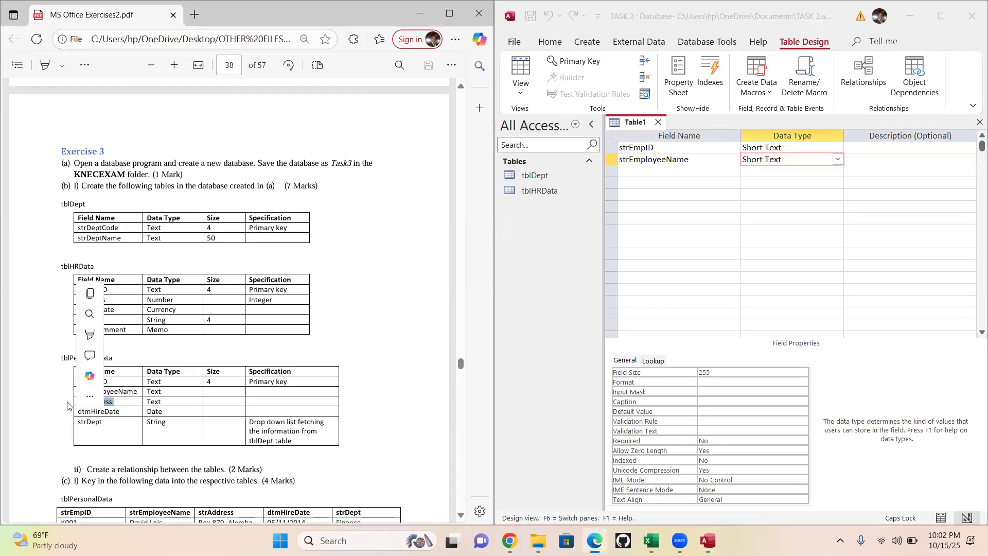
click(672, 170)
key(ctrl+v)
click(785, 170)
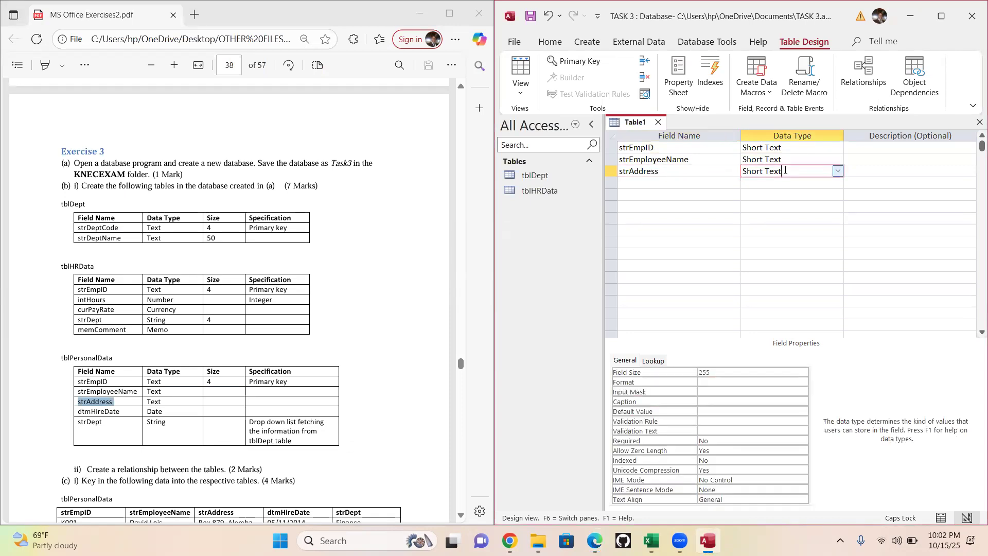
- Copy the field name dtmHireDate from the exercise into the fourth row and set its data type to Date/Time
drag(123, 412, 65, 413)
key(ctrl+c)
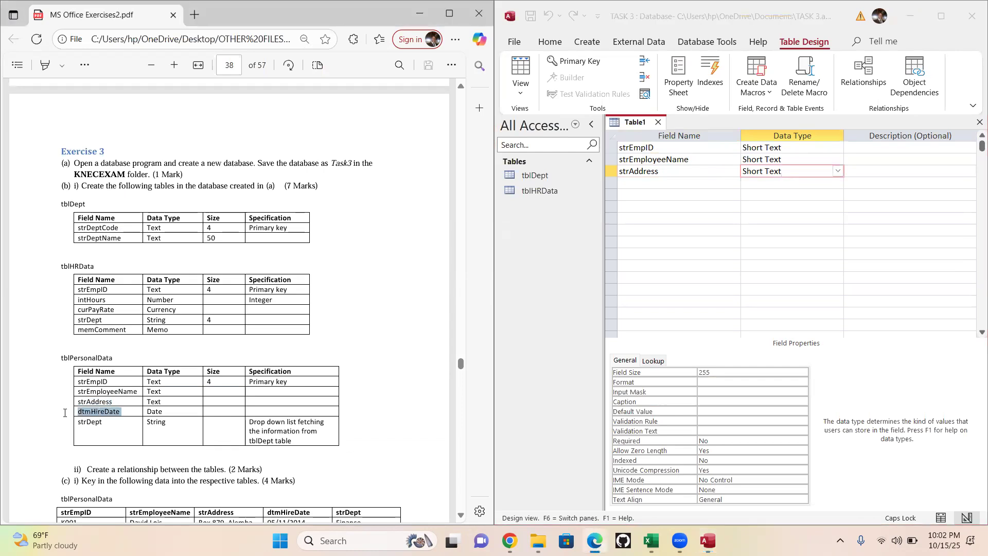
click(657, 184)
key(ctrl+v)
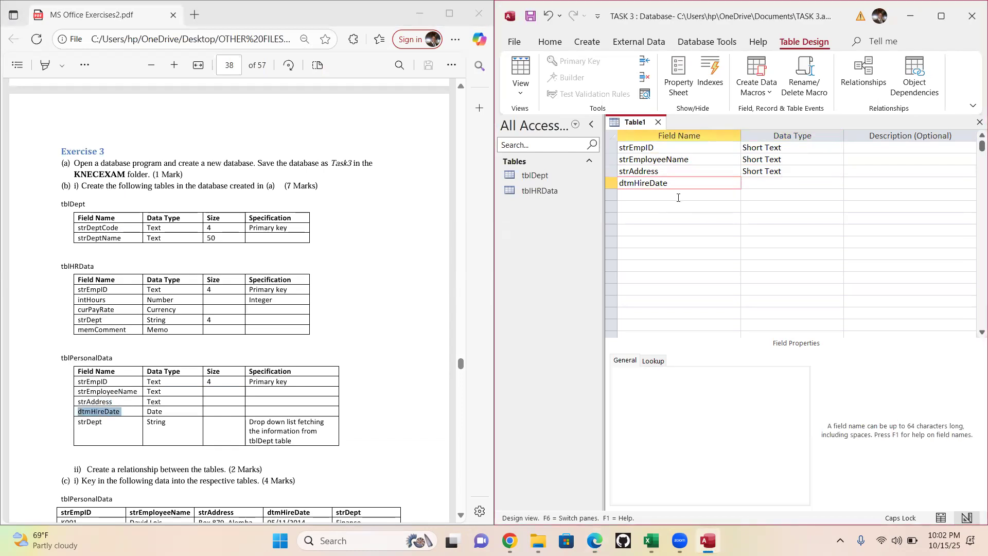
click(774, 184)
click(838, 183)
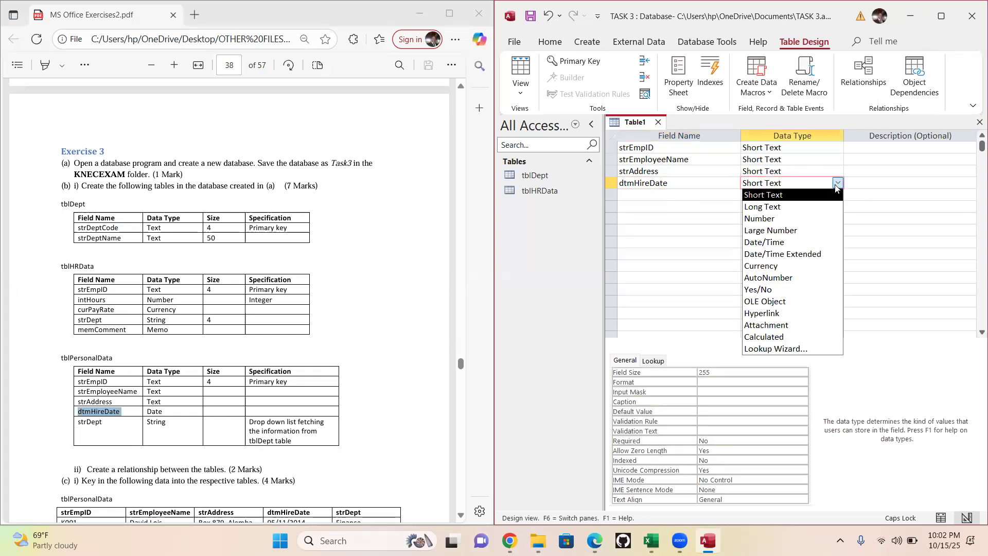
click(772, 242)
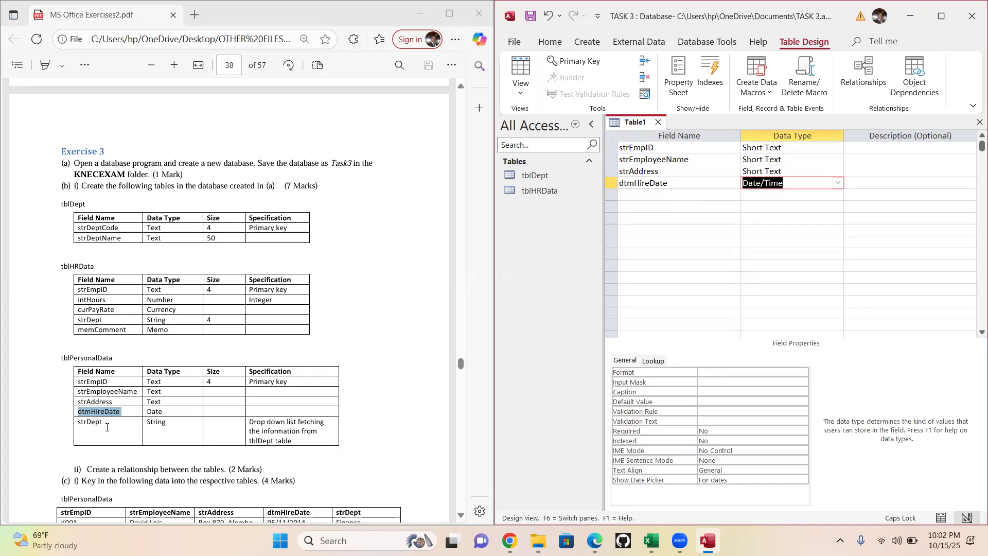
- Copy the field name strDept from the exercise's tblPersonalData into the fifth row with the Short Text data type
click(77, 416)
drag(76, 416, 71, 427)
key(ctrl+c)
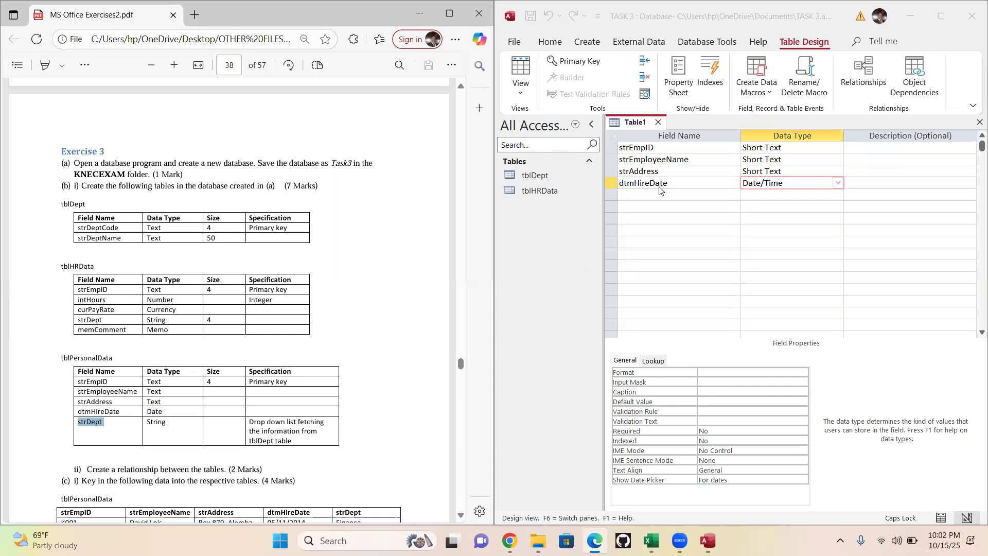
click(656, 191)
key(ctrl+v)
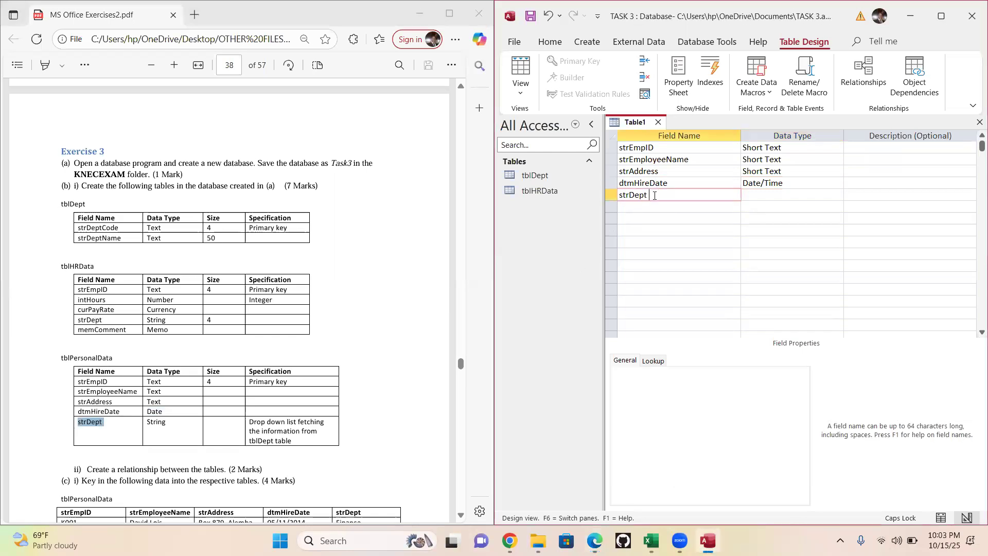
click(754, 195)
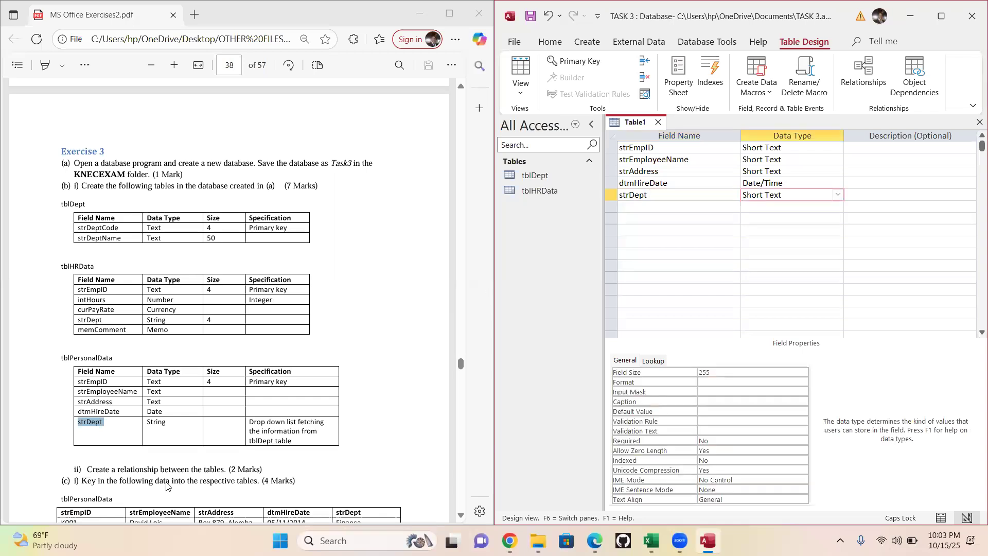
- Start the Lookup Wizard for the strDept field and choose to type in the list values manually
drag(169, 423, 145, 422)
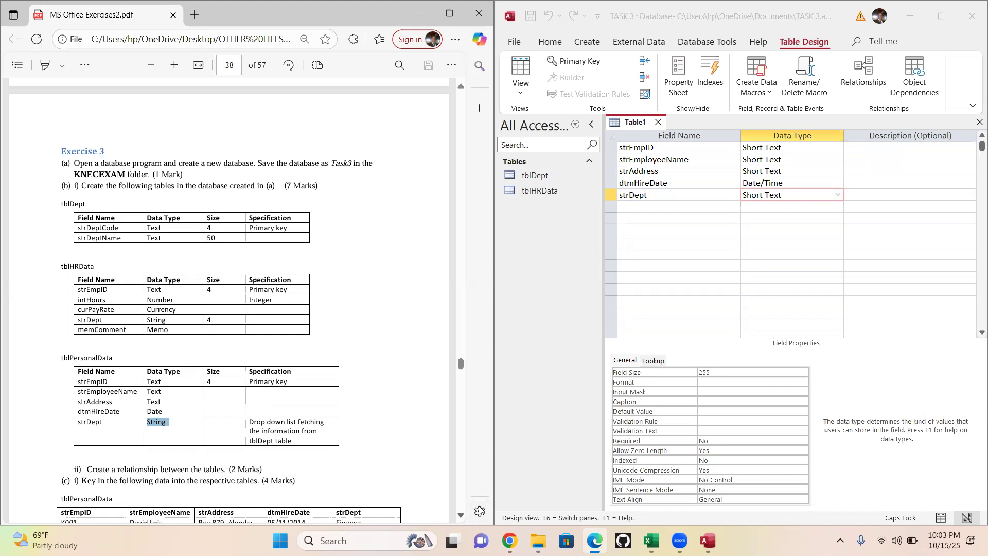
click(461, 515)
key(Down)
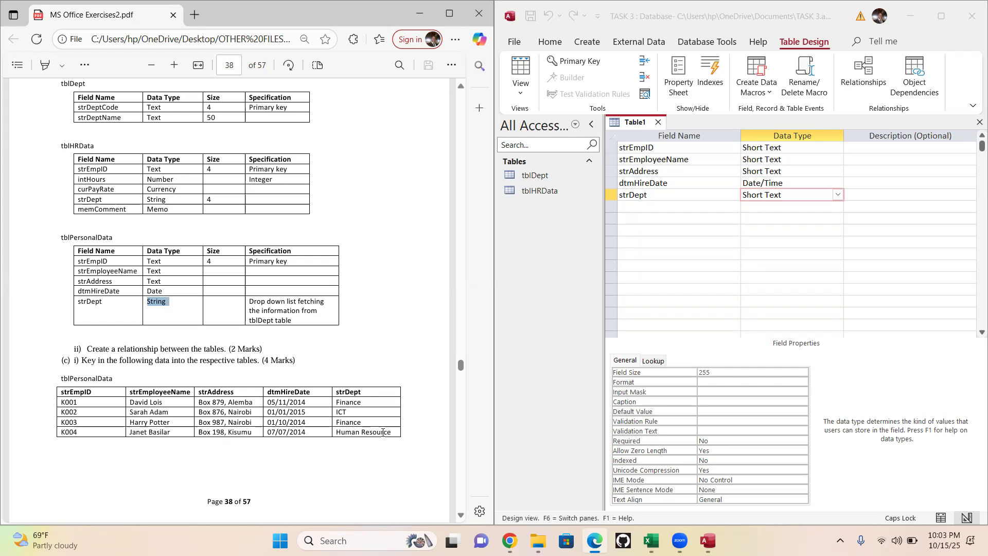
click(838, 195)
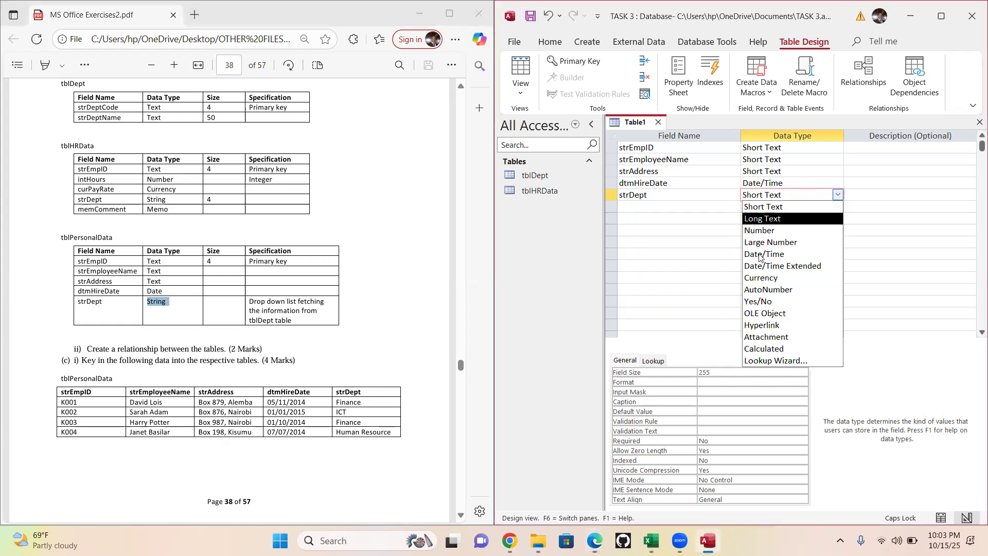
click(777, 360)
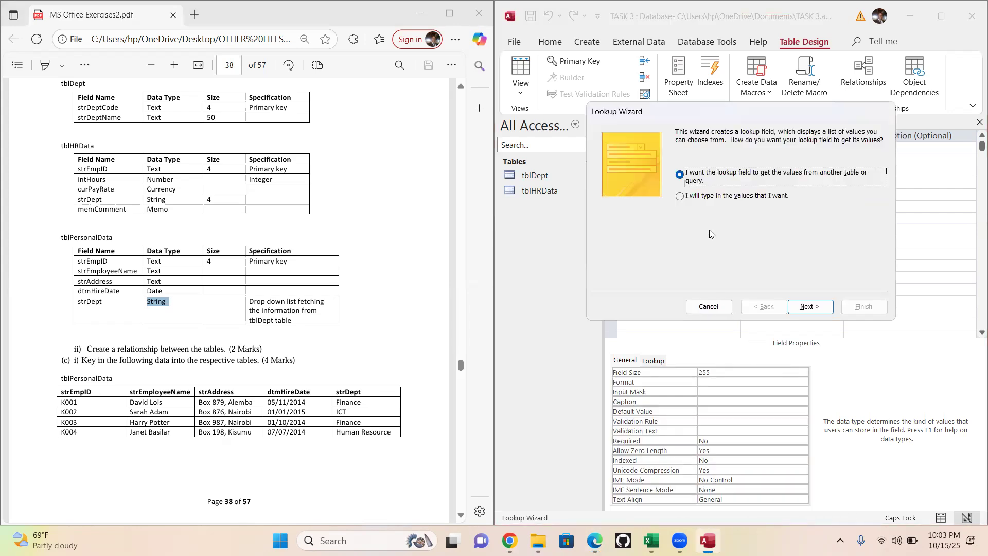
click(680, 196)
click(809, 307)
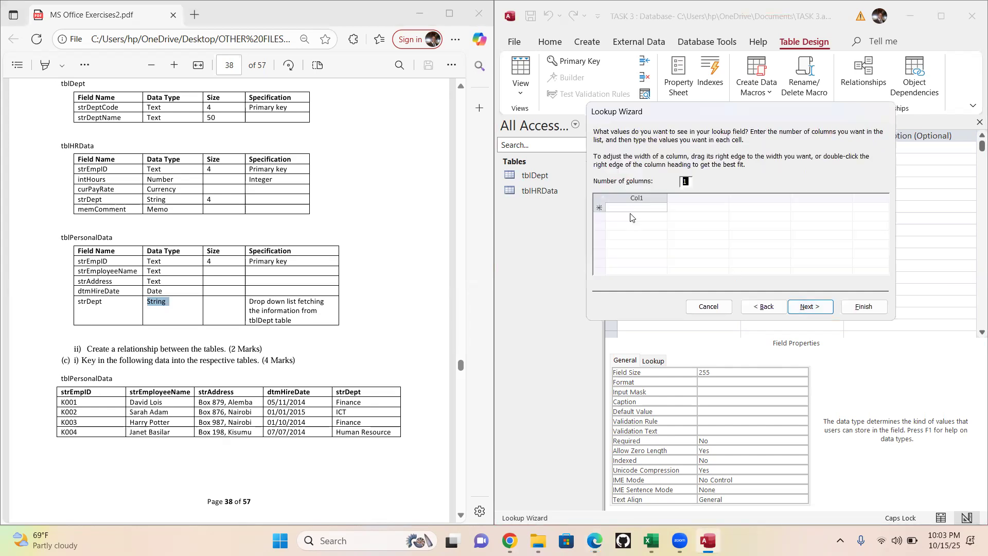
- Enter Finance and ICT as the first two values of the single-column lookup list
click(631, 207)
click(631, 208)
text(F)
key(Caps_Lock)
text(inance)
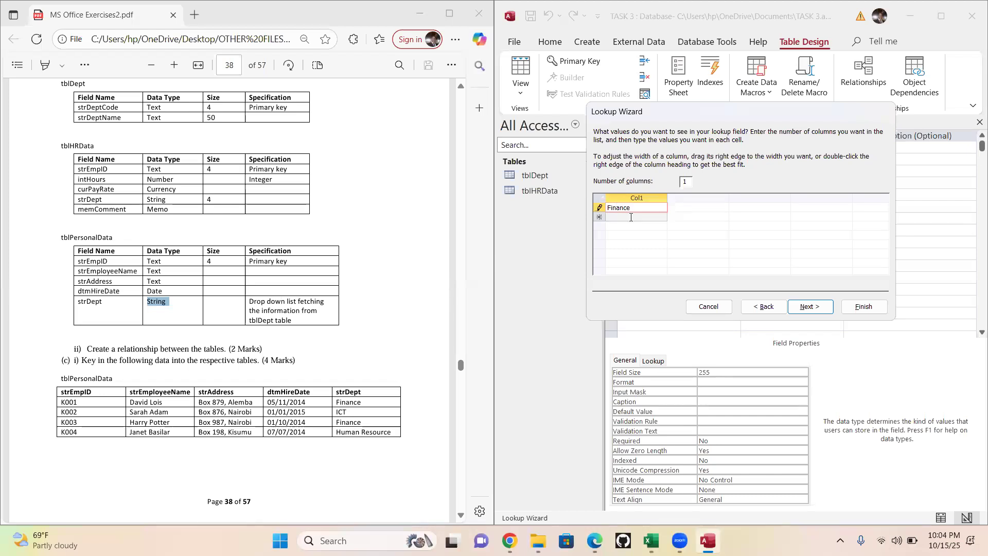
click(631, 217)
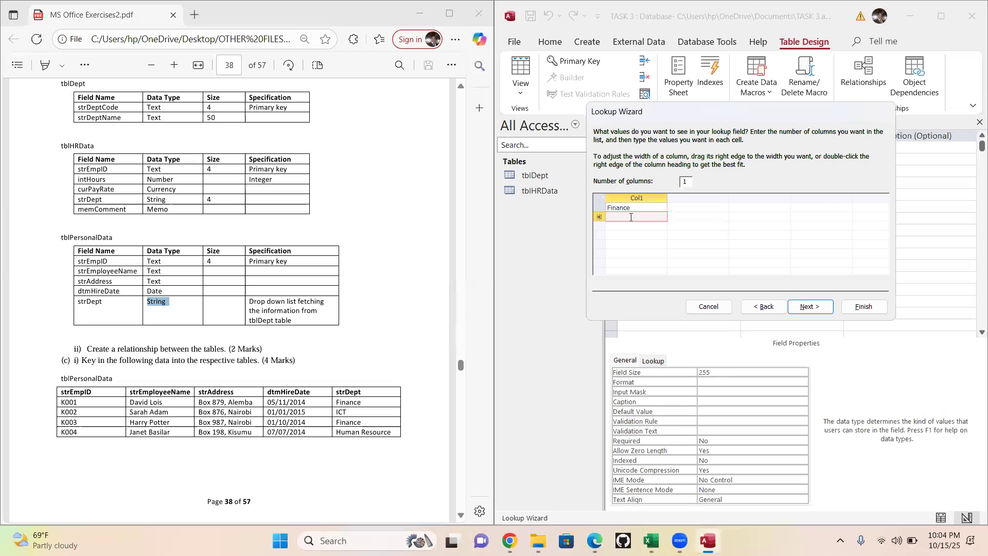
text(ic)
key(BackSpace)
key(BackSpace)
key(Caps_Lock)
text(ICT)
- Add Human Resource as the third lookup value and finish the wizard, keeping the label strDept
click(632, 229)
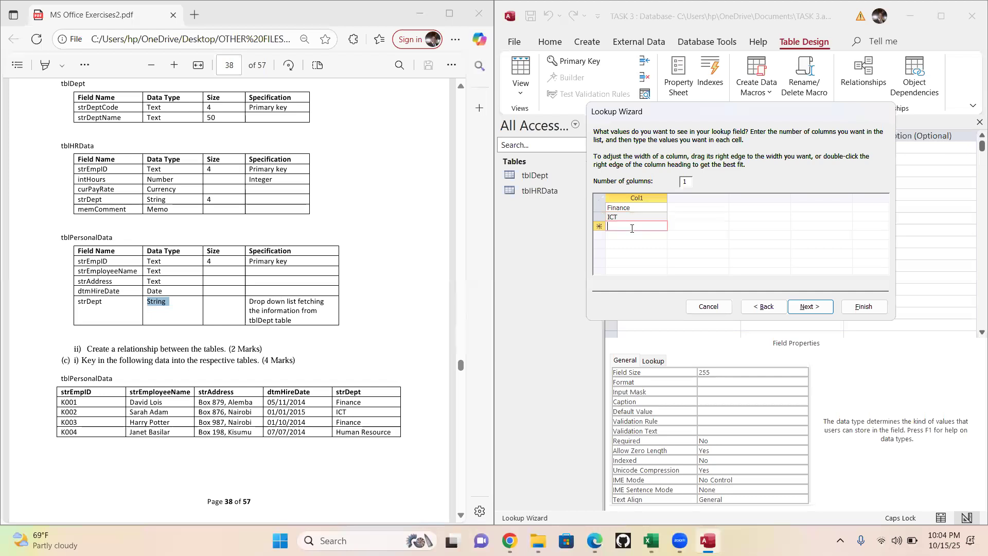
text(HU)
key(Caps_Lock)
text(un)
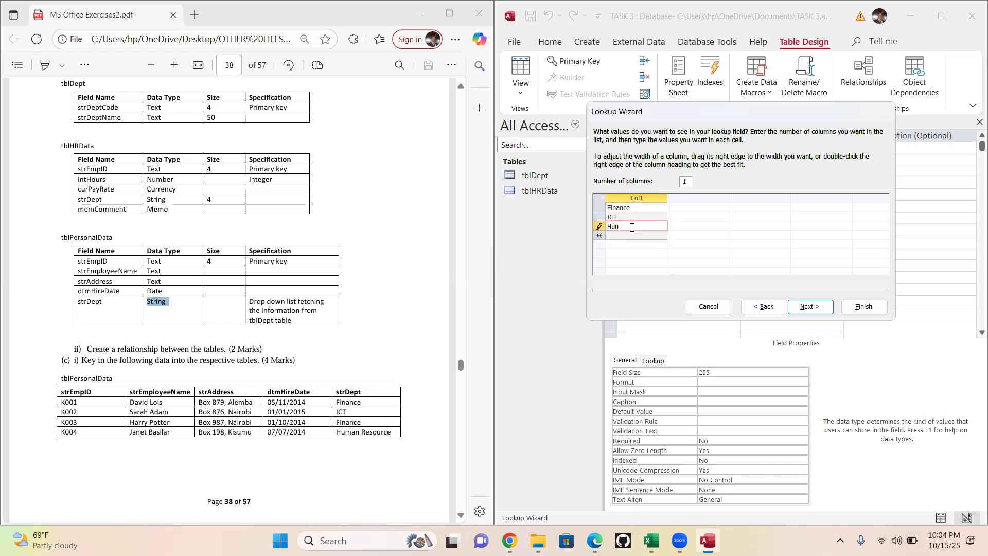
text(man)
key(Caps_Lock)
text(R)
key(Caps_Lock)
text(esource)
click(808, 307)
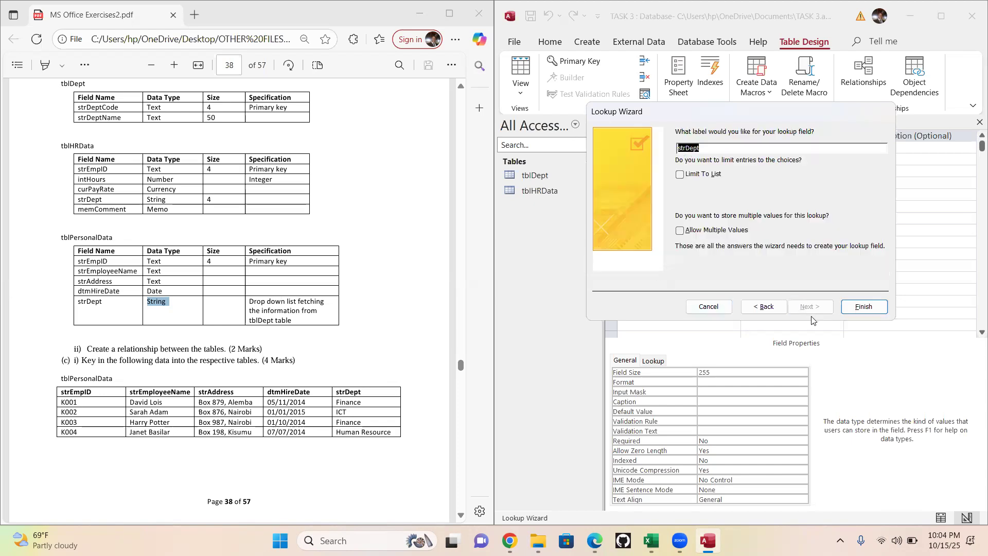
click(865, 307)
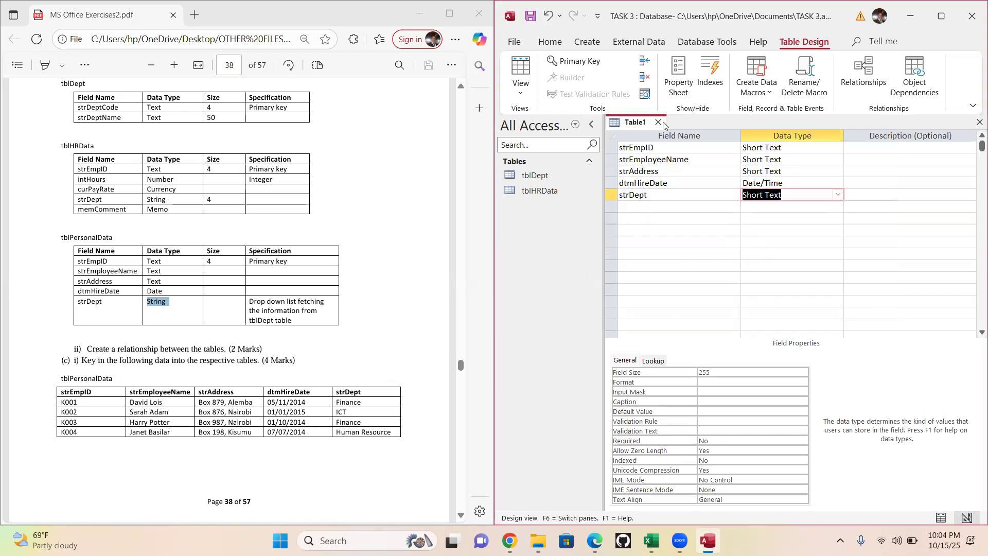
- Switch the table to Datasheet View, saving it as tblPersonalData with the name copied from the exercise and an automatically created primary key, and close it
click(521, 91)
click(557, 122)
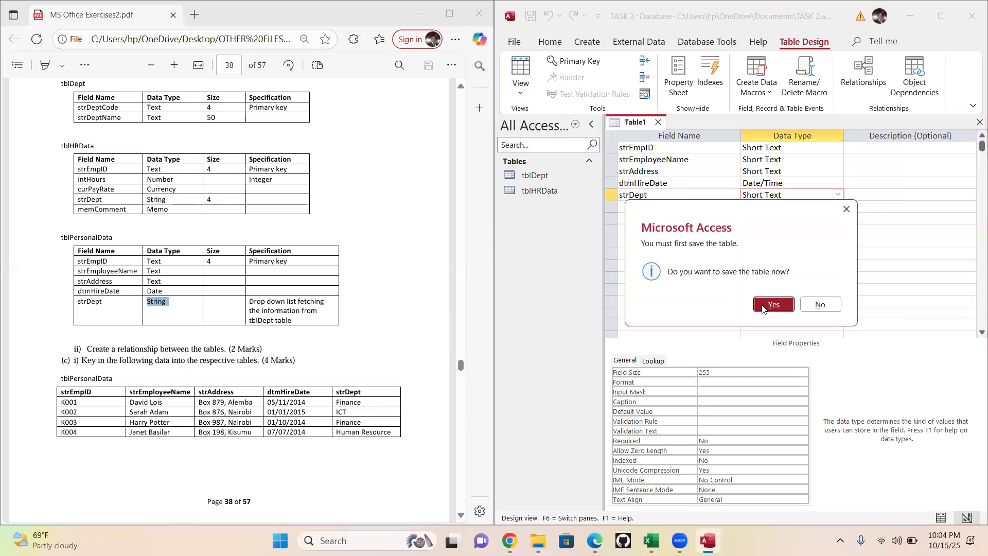
click(772, 305)
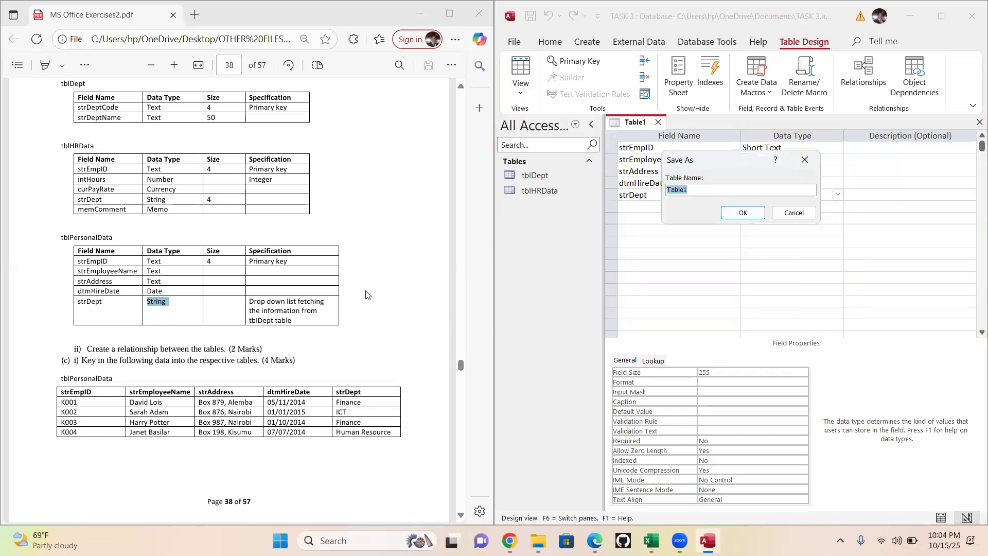
click(122, 233)
drag(115, 237, 50, 239)
key(ctrl+c)
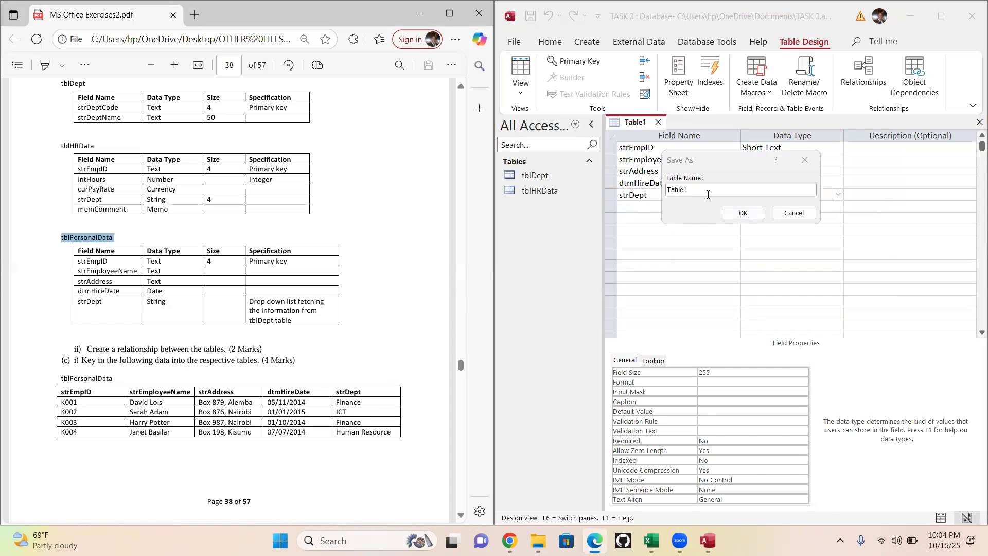
click(664, 195)
key(ctrl+v)
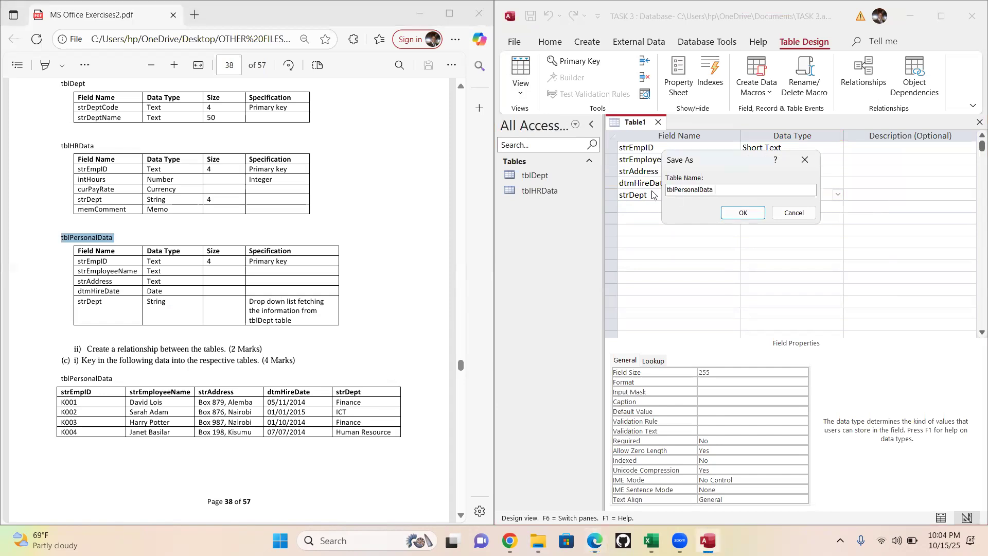
click(746, 214)
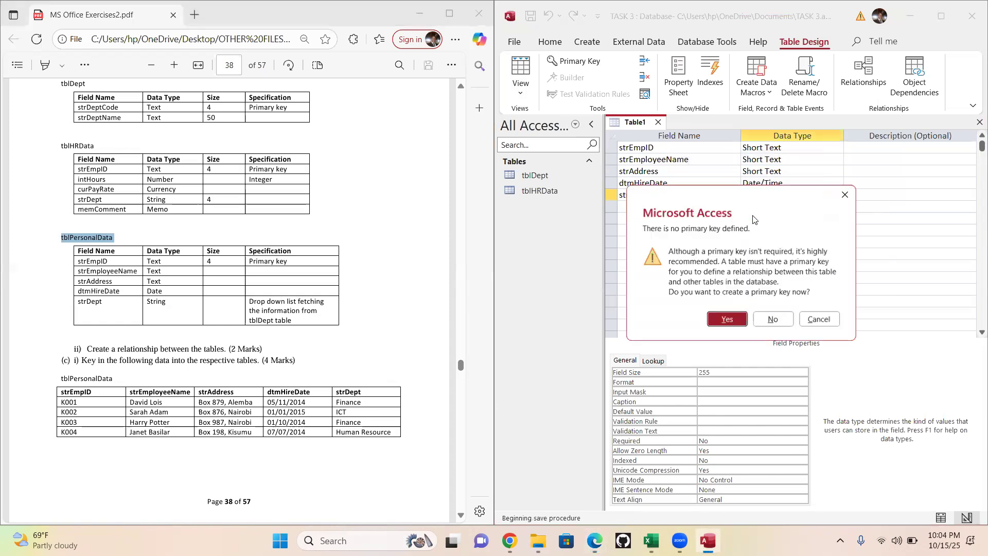
click(741, 323)
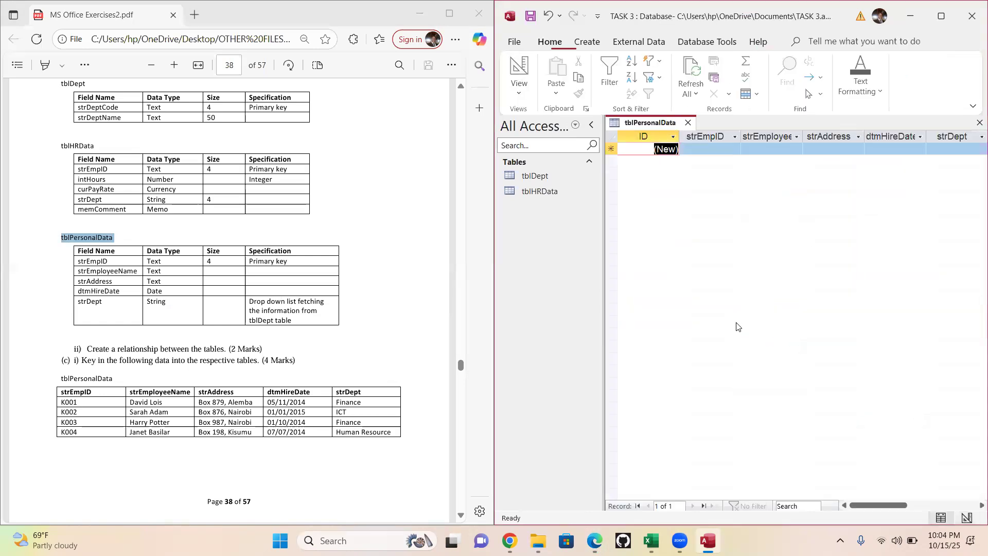
click(688, 122)
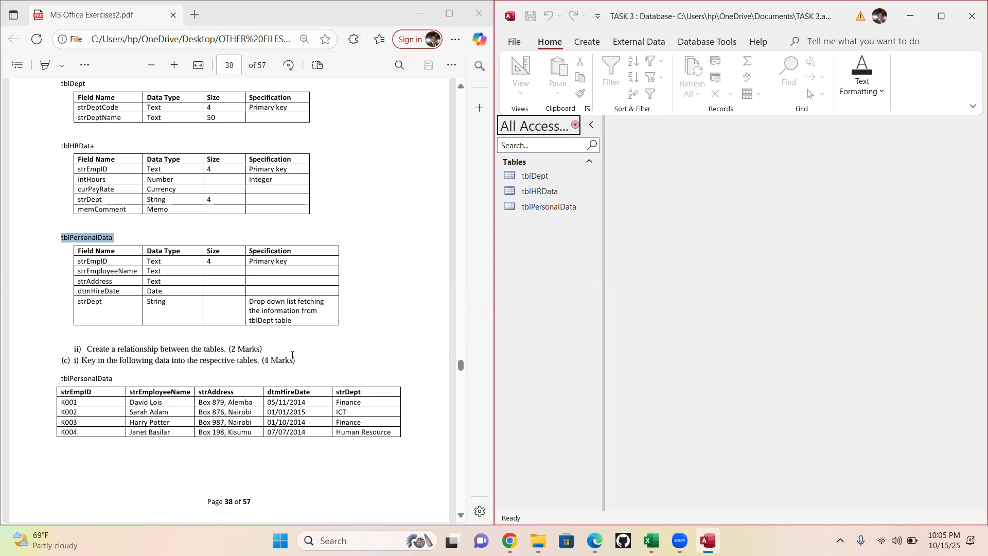
- Open the Relationships window full screen and add tblDept, tblHRData and tblPersonalData to the layout
click(590, 44)
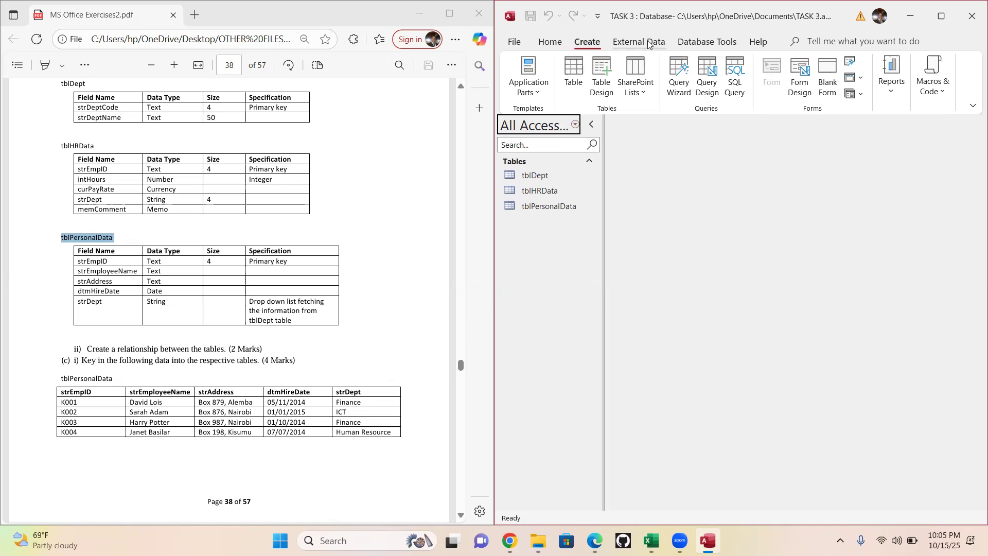
click(699, 43)
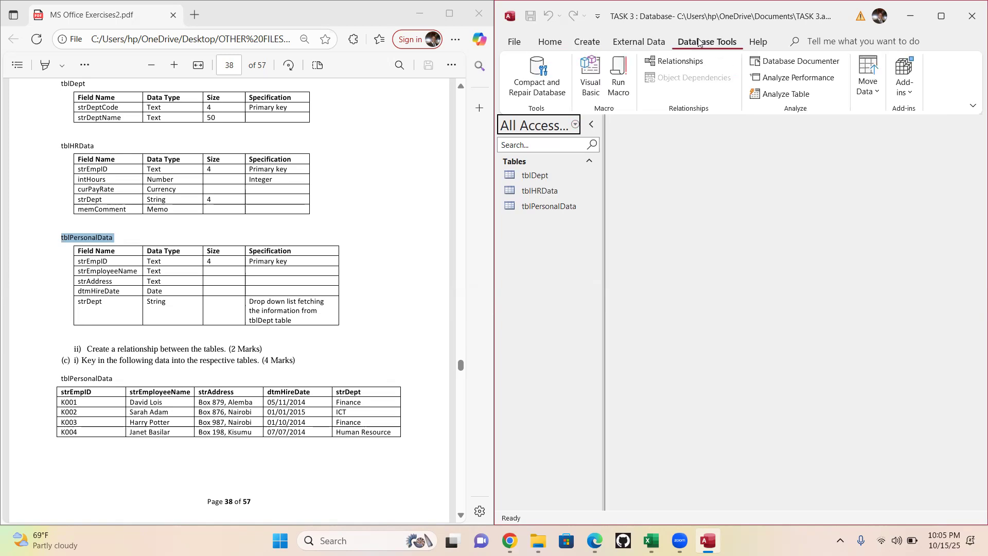
click(676, 63)
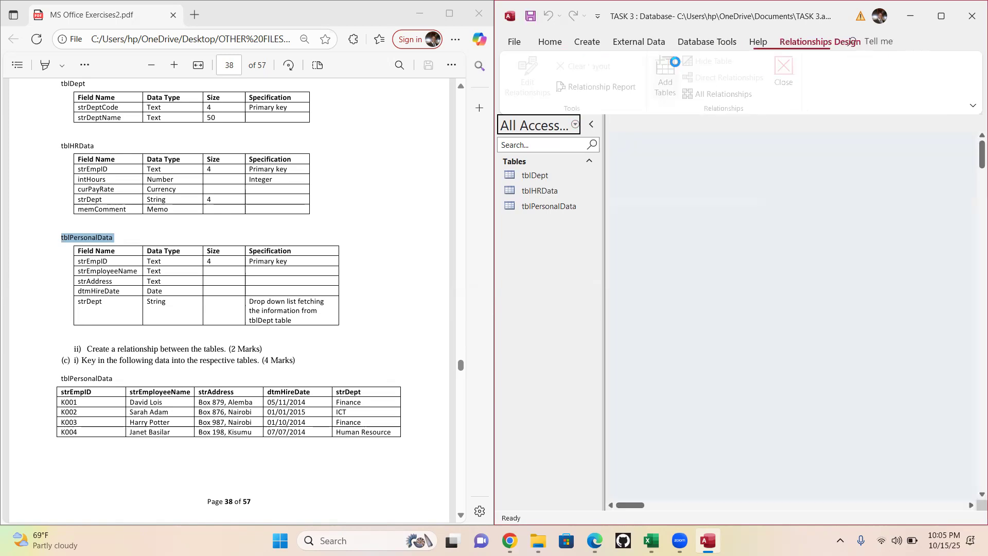
click(941, 16)
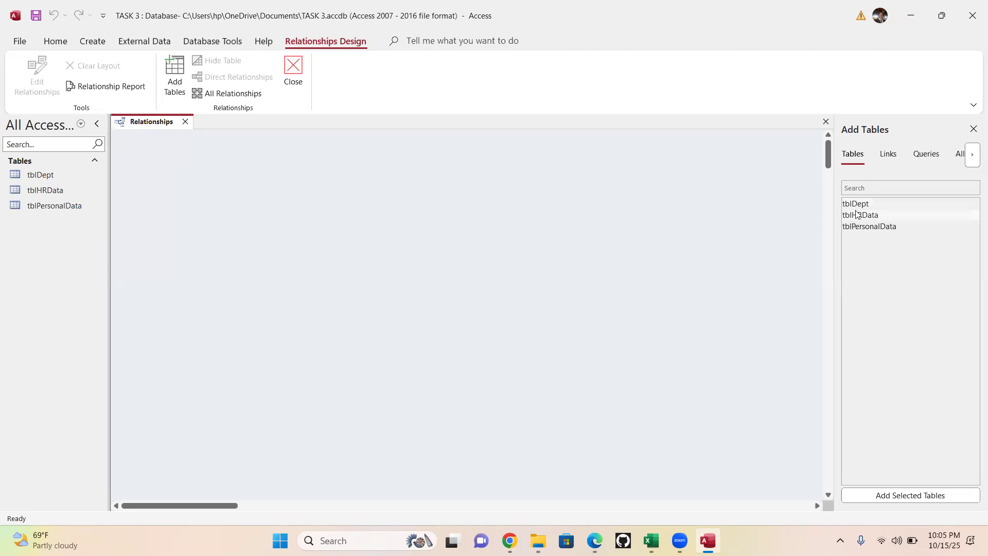
drag(856, 204, 215, 161)
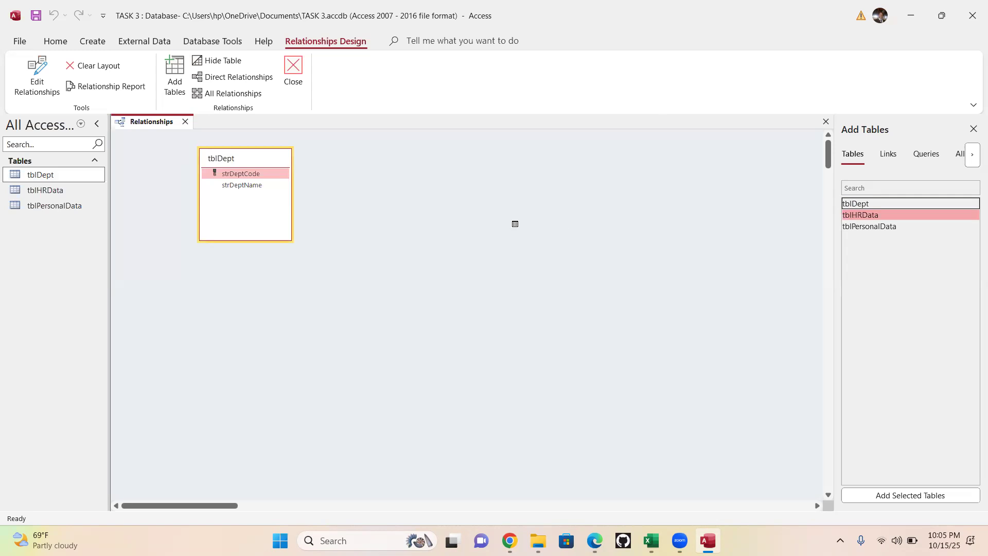
drag(549, 167, 550, 168)
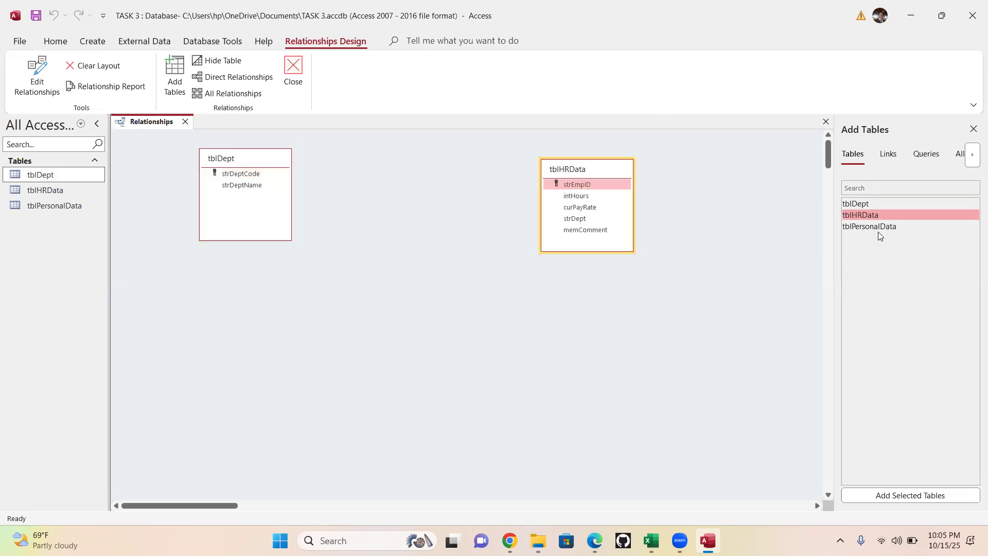
drag(870, 227, 425, 406)
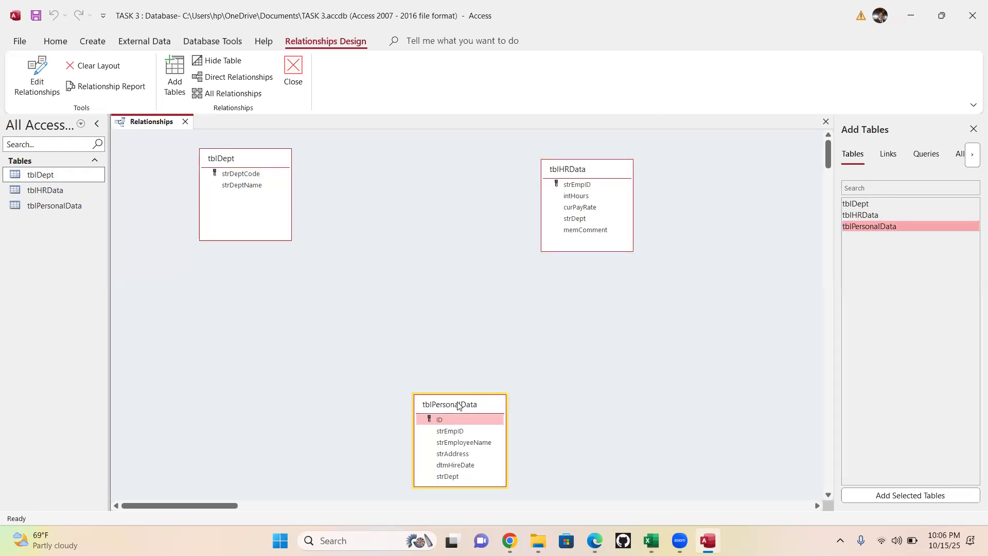
- Rearrange the layout by moving tblHRData farther from tblDept and placing tblPersonalData below and between the other two tables
click(579, 169)
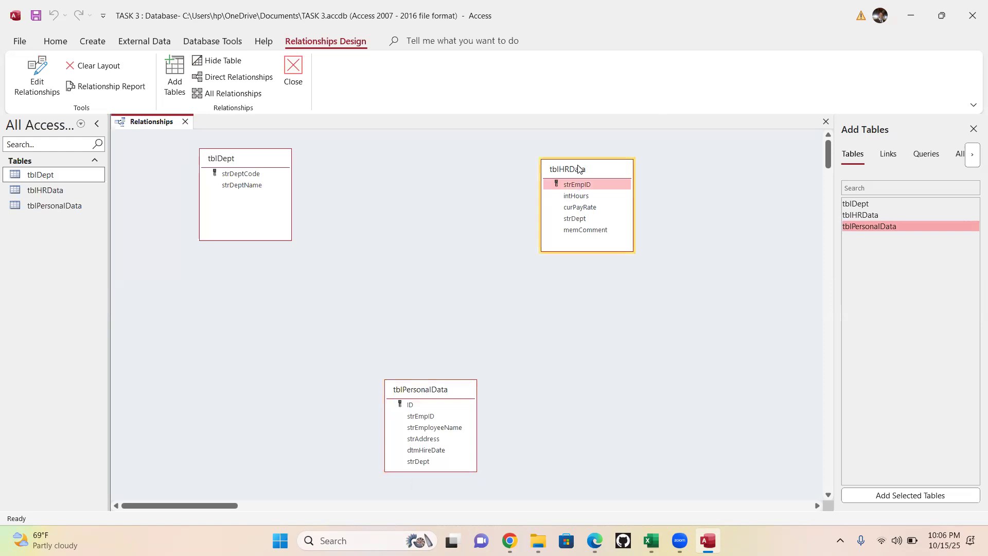
drag(579, 169, 624, 146)
click(427, 394)
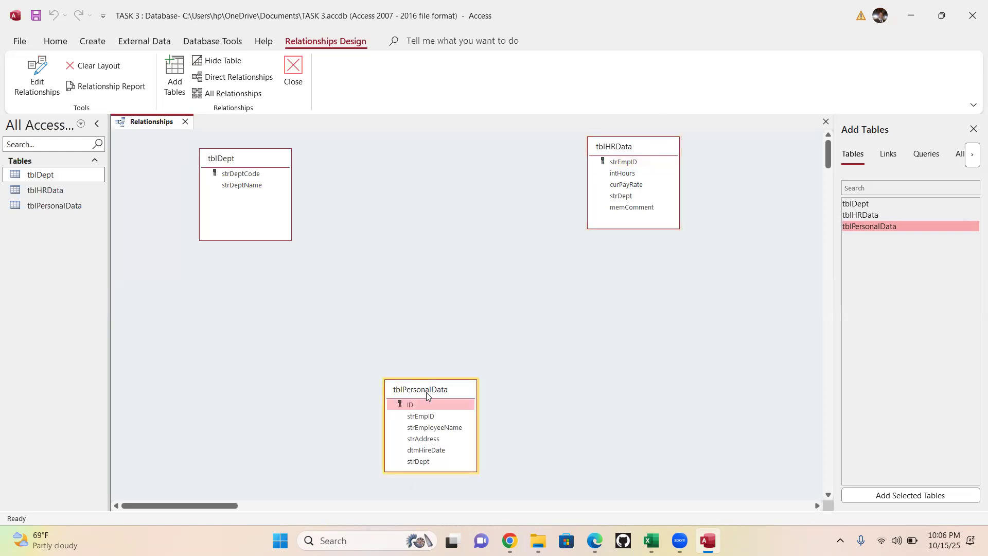
drag(449, 367, 449, 369)
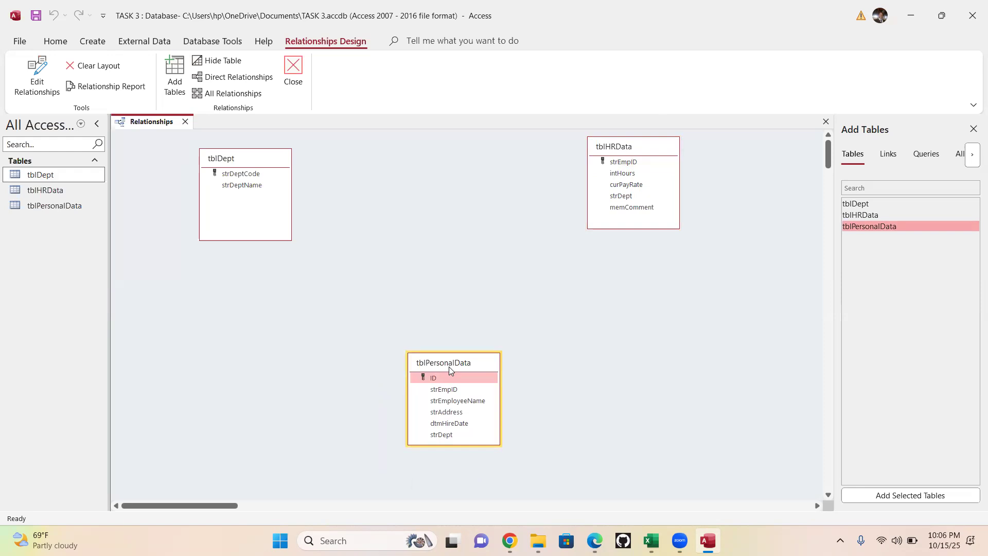
click(277, 297)
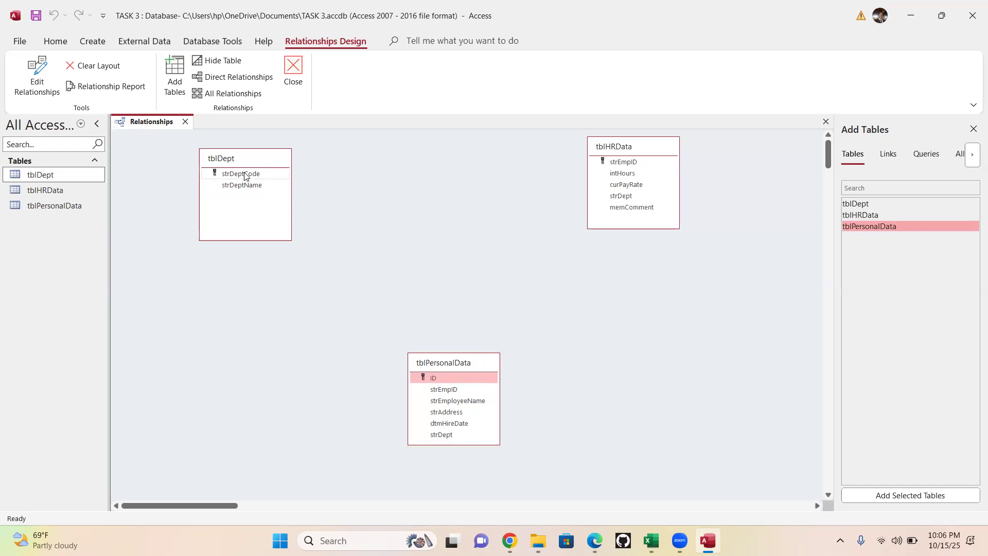
click(245, 174)
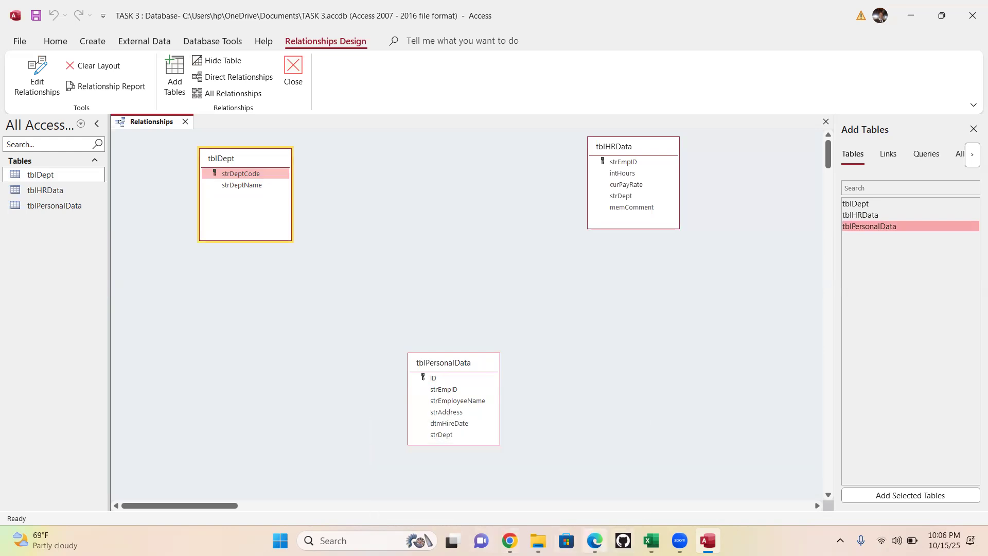
- Switch to the exercises PDF, review the Exercise 3 table, relationship and data requirements and the exercises that follow, and return to the Relationships window
click(594, 540)
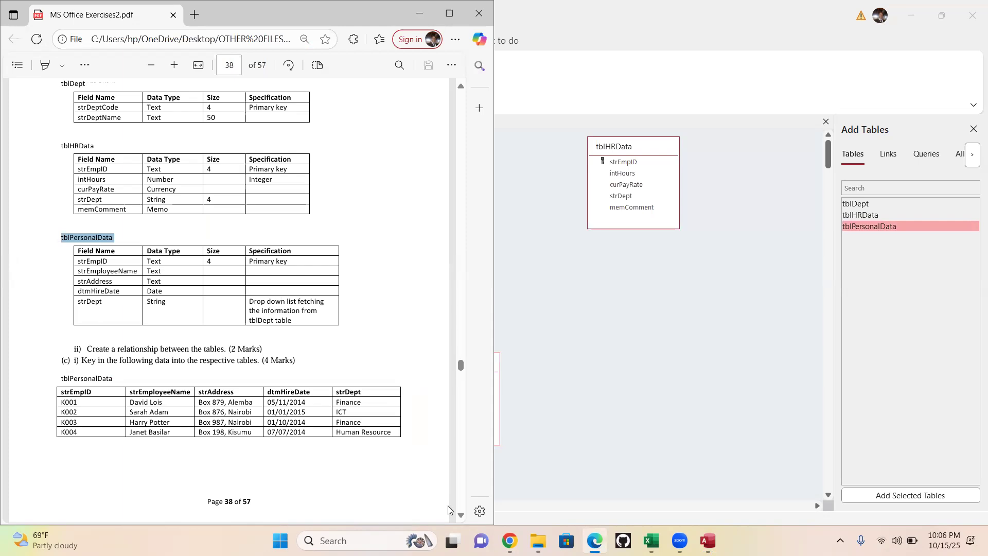
scroll(448, 506, down, 8)
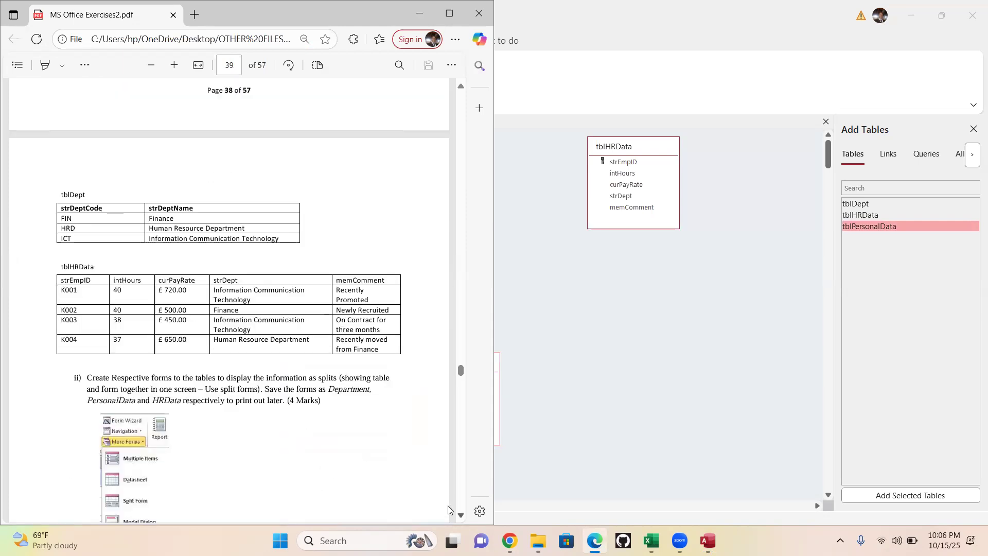
scroll(448, 506, down, 10)
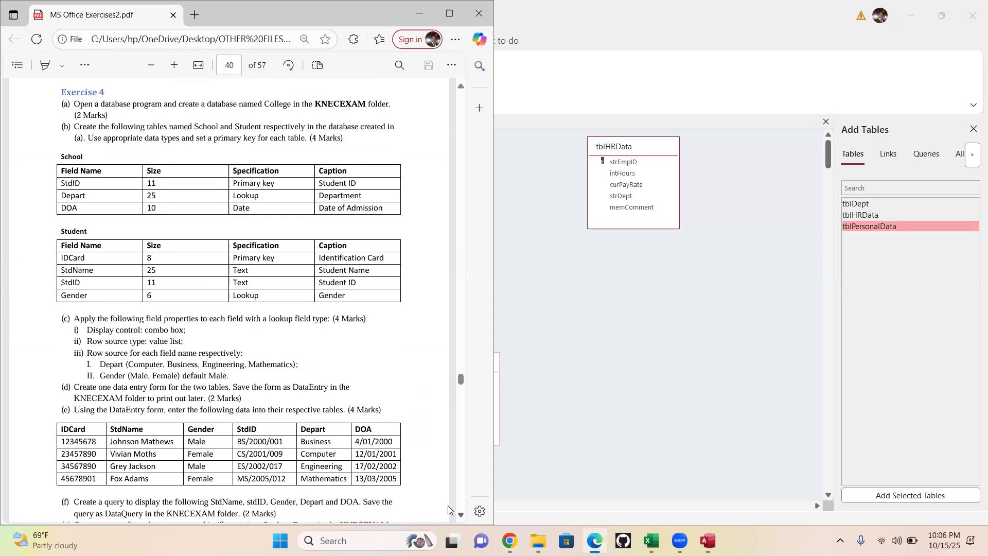
scroll(448, 510, down, 2)
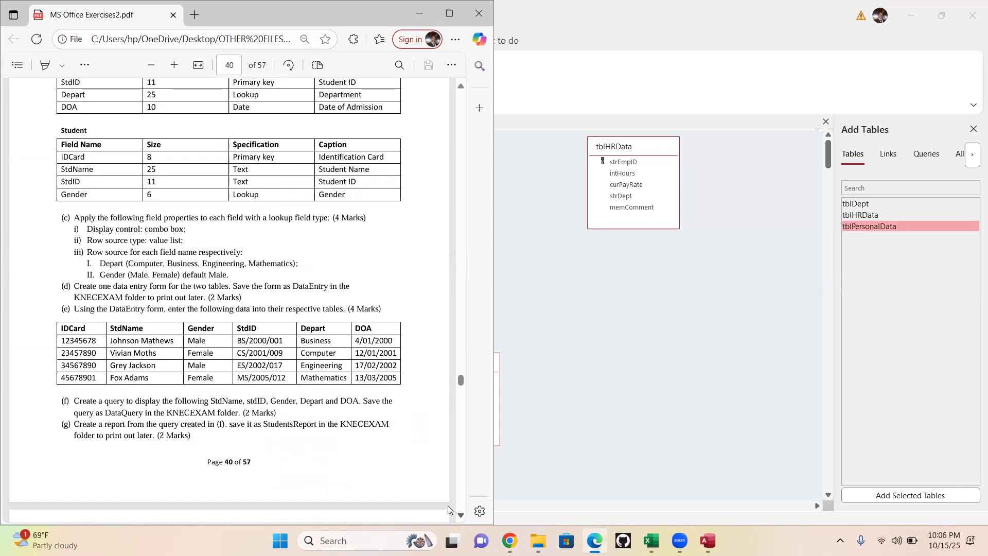
scroll(448, 510, down, 10)
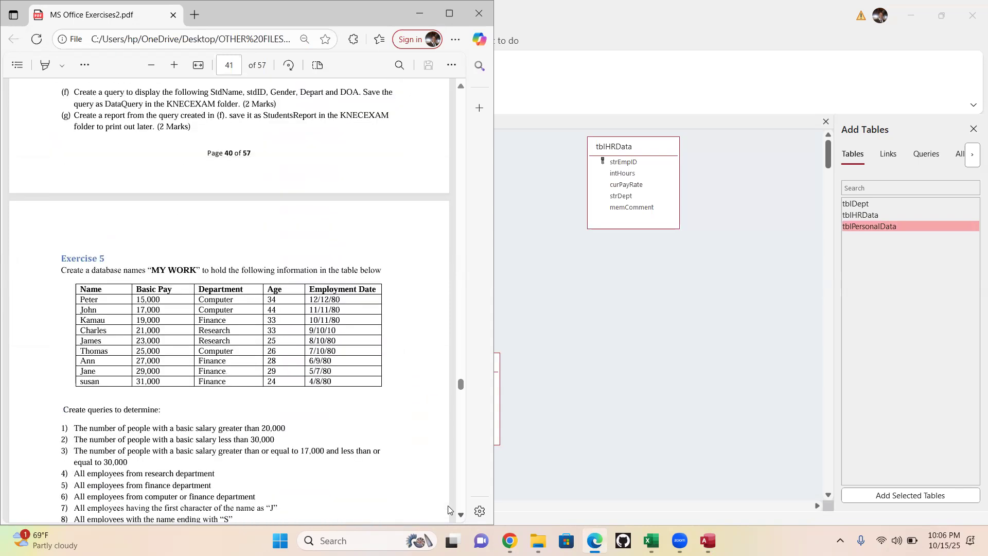
scroll(447, 510, down, 10)
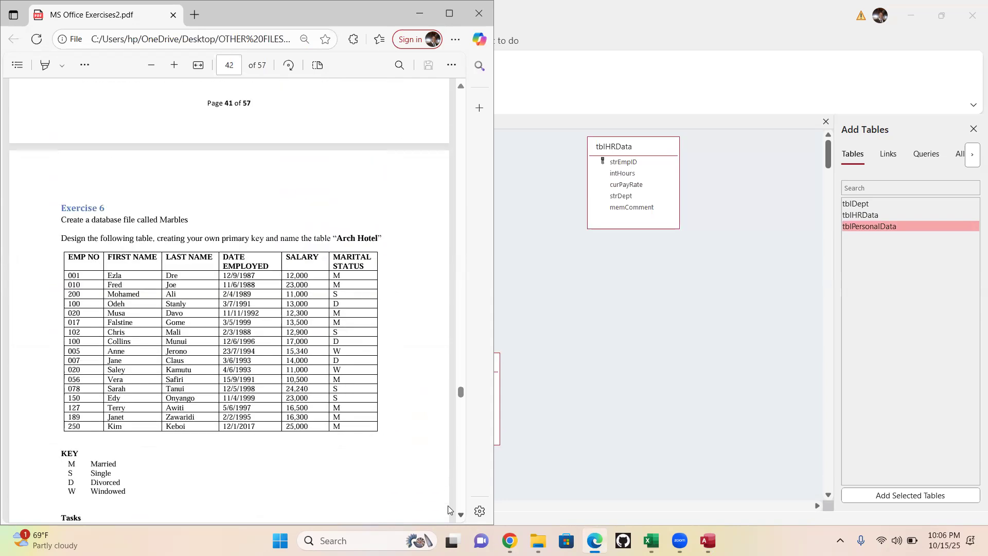
scroll(448, 510, down, 10)
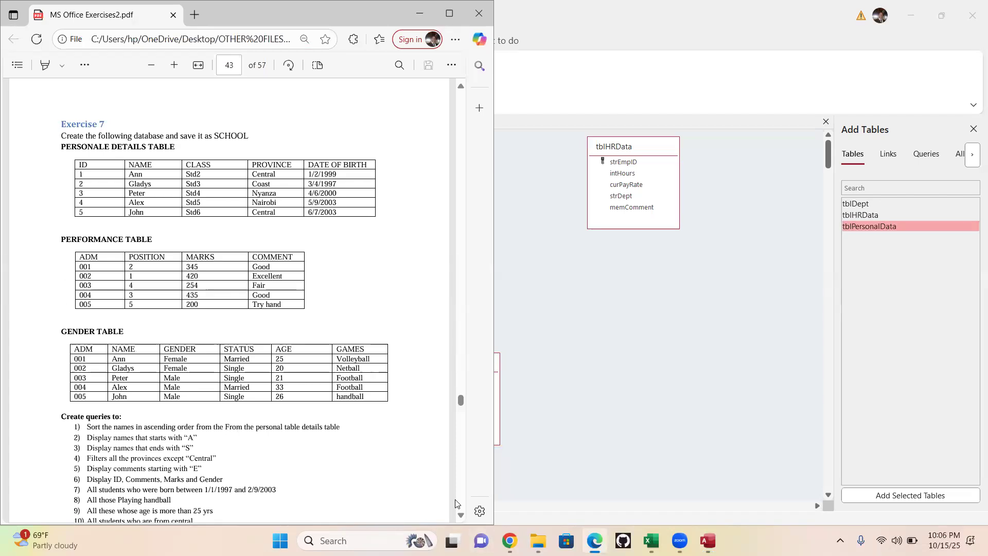
scroll(440, 309, down, 10)
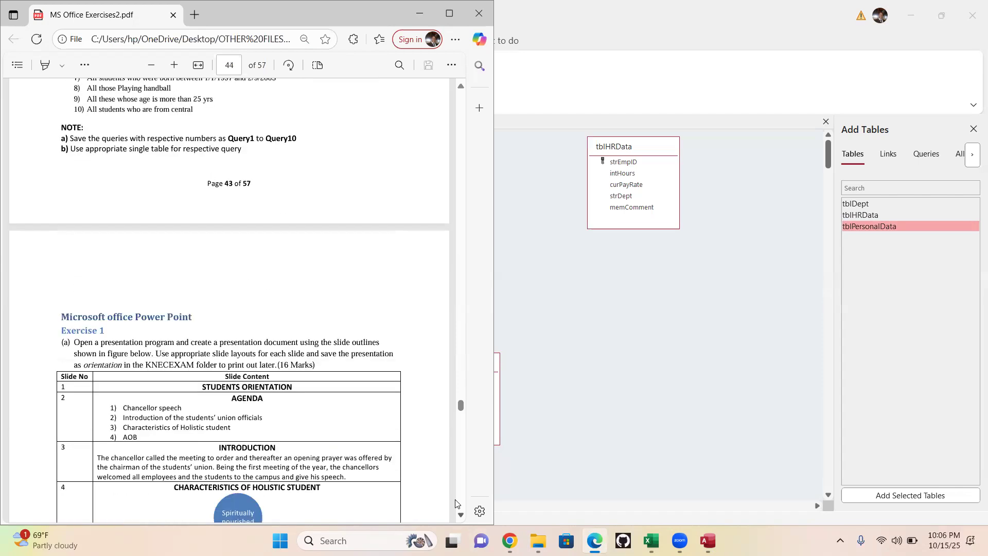
click(461, 87)
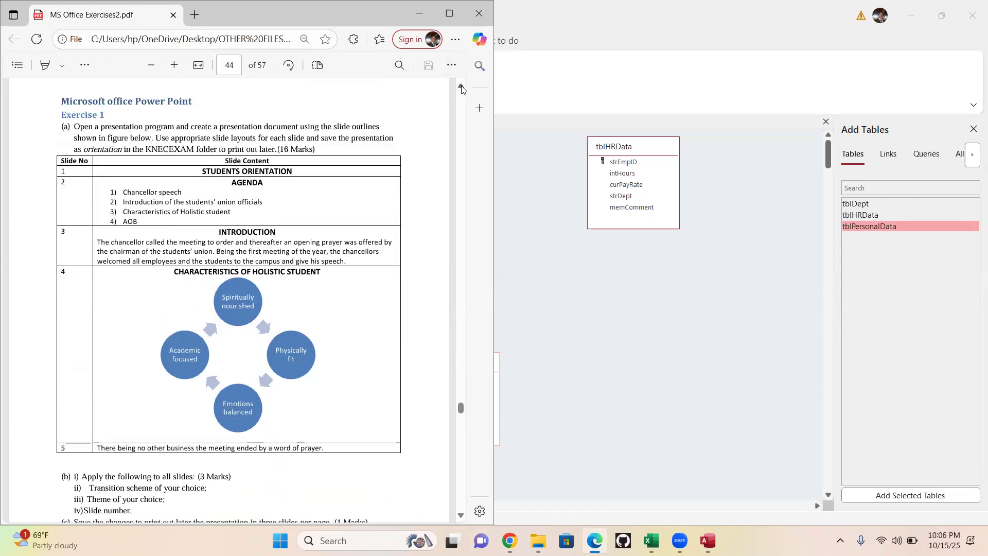
drag(461, 89, 462, 90)
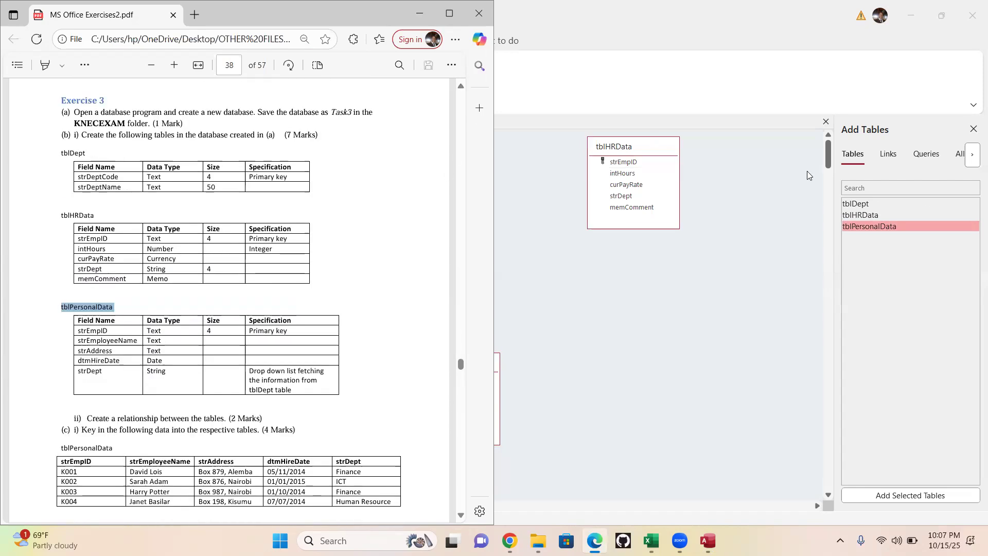
click(973, 126)
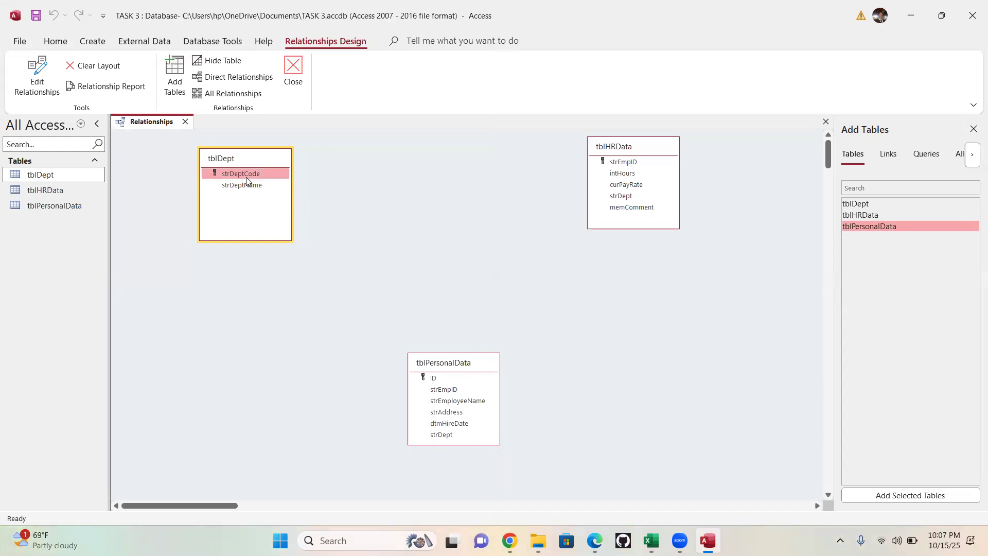
- Create a relationship from strDeptCode in tblDept to strEmpID in tblPersonalData, and move tblHRData farther away from tblDept
drag(246, 177, 444, 390)
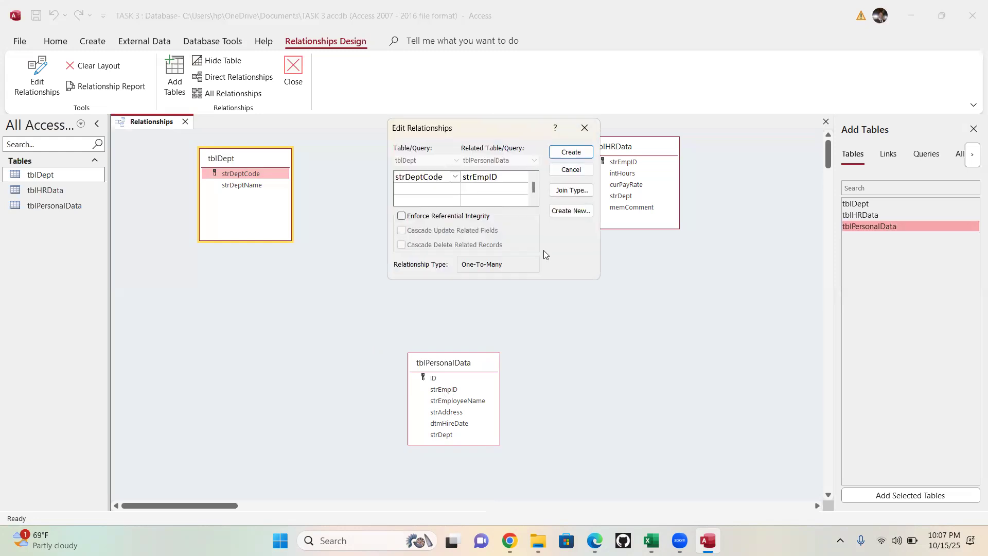
click(572, 153)
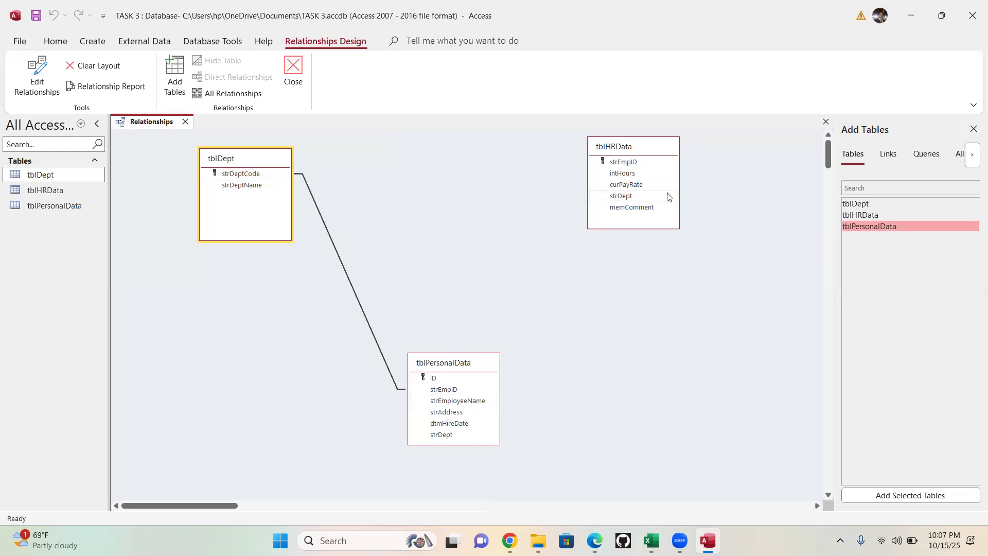
drag(648, 146, 723, 160)
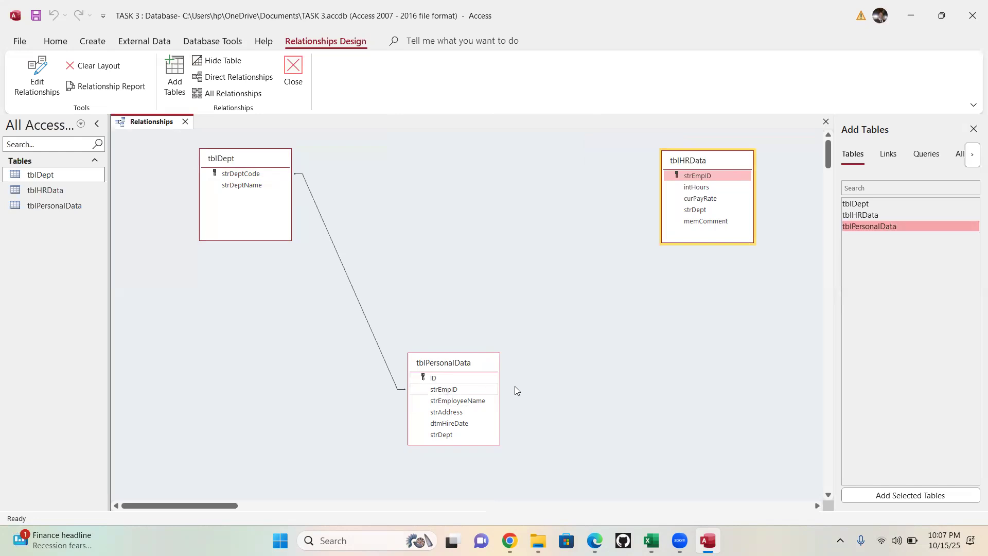
- Start a relationship between tblHRData and tblPersonalData on strEmpID, and pair strEmpID with strEmployeeName as the second field pair
drag(453, 391, 698, 178)
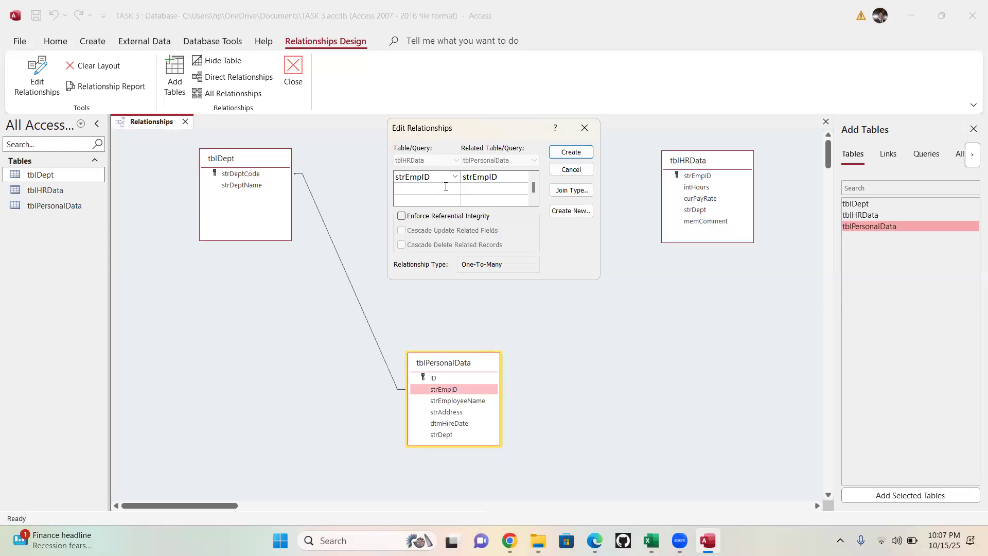
click(446, 188)
click(455, 188)
click(414, 200)
click(522, 189)
click(522, 188)
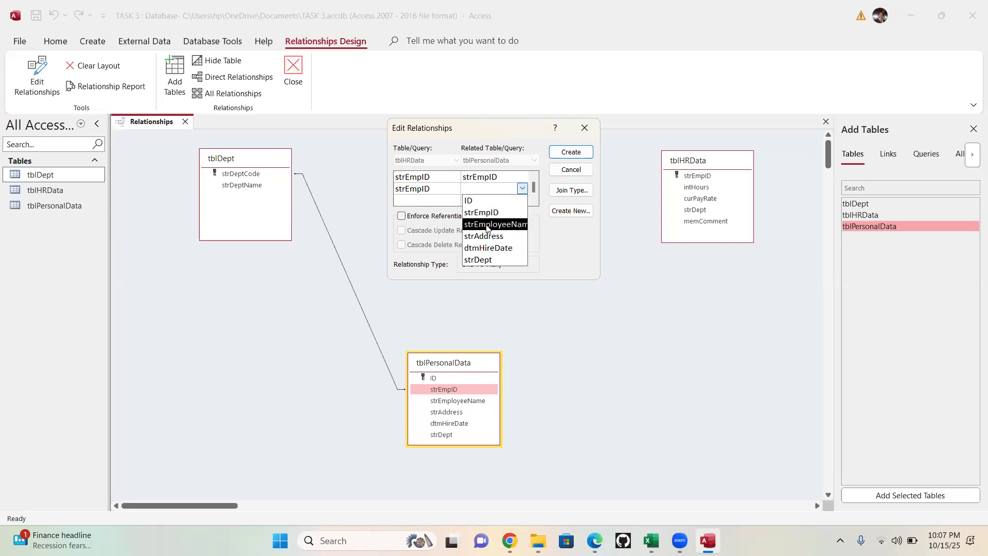
click(489, 226)
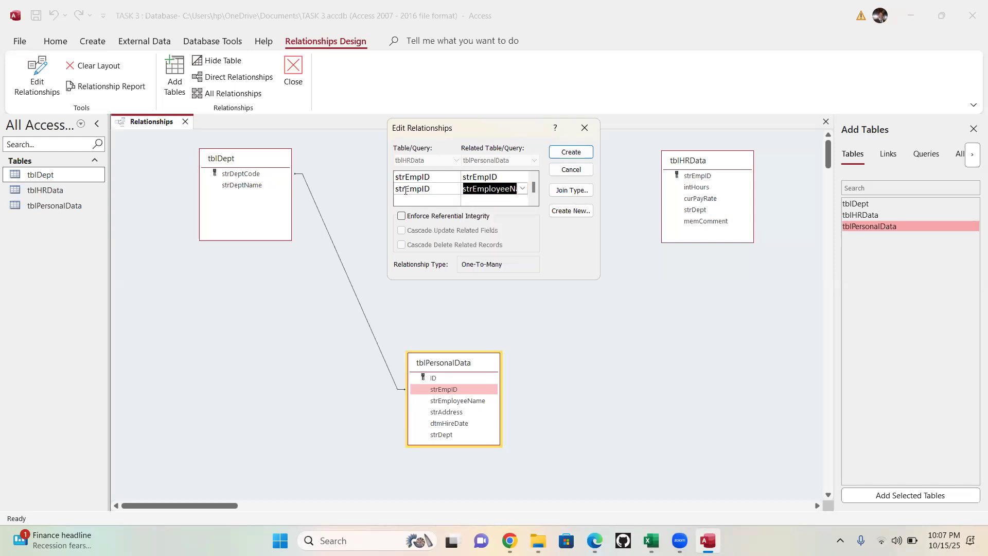
- Pair strEmpID with strAddress as the third field pair and create the relationship between tblHRData and tblPersonalData
click(429, 199)
click(455, 200)
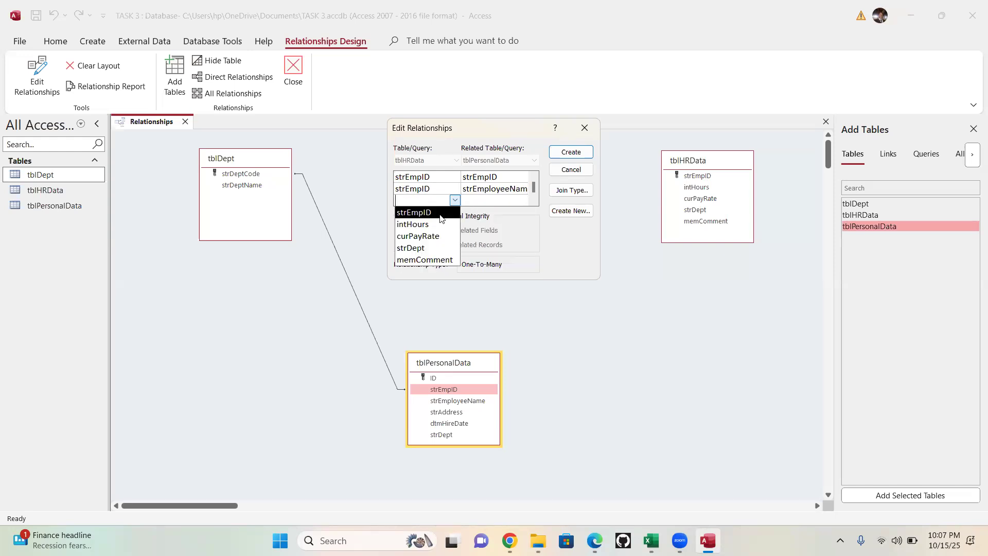
click(441, 217)
click(521, 201)
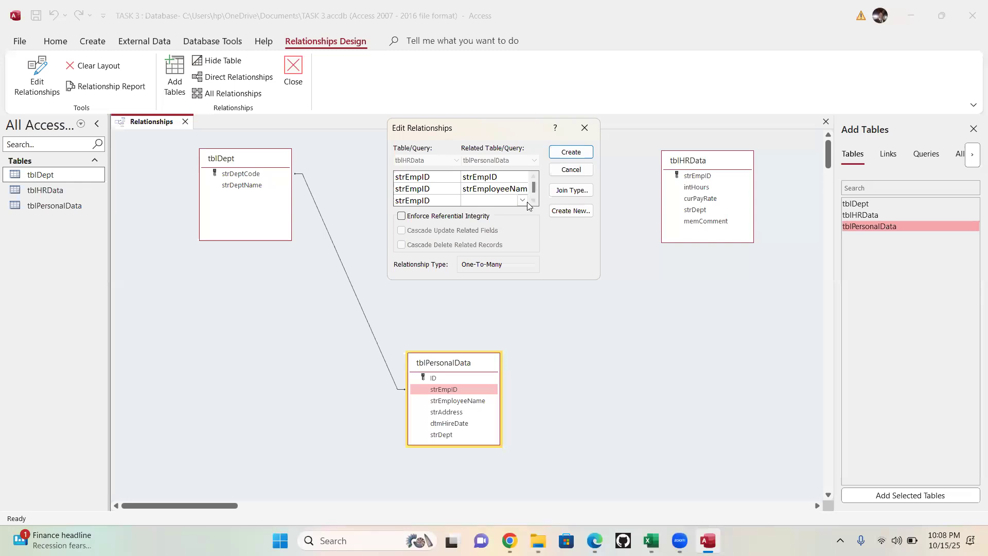
click(523, 200)
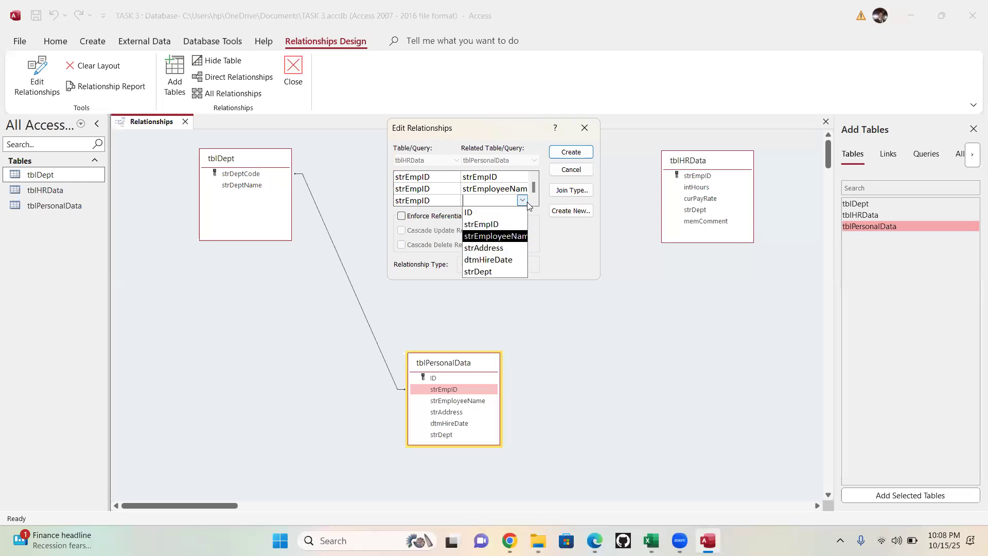
click(496, 248)
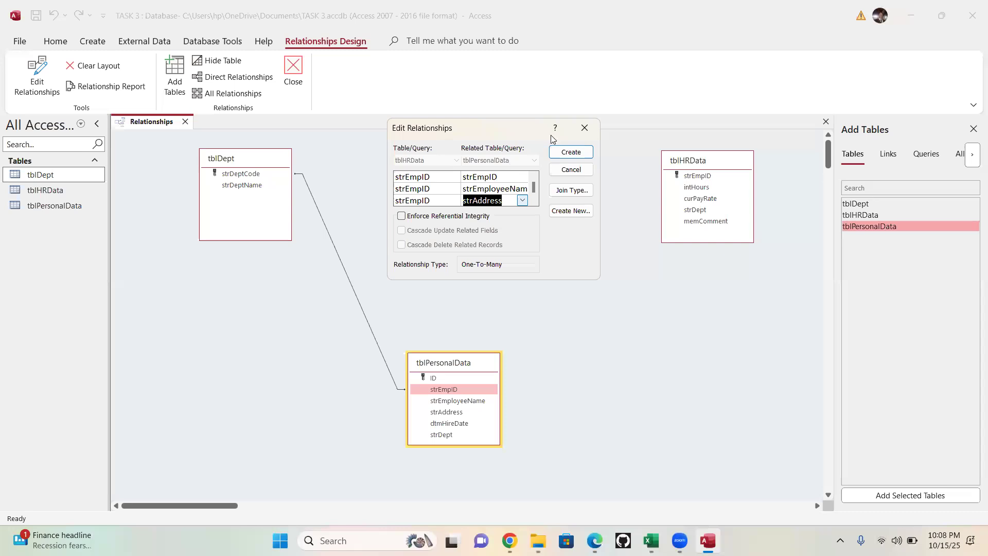
click(569, 153)
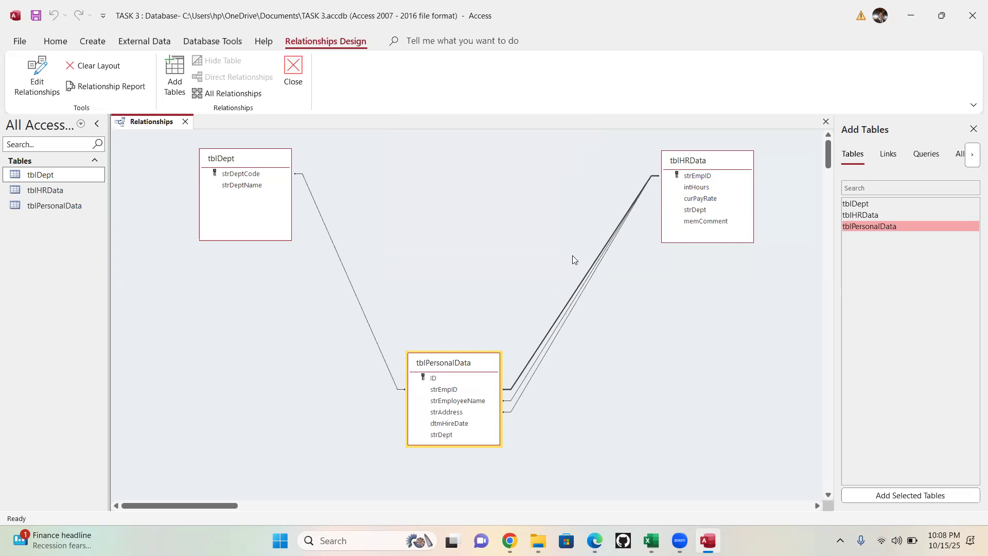
click(701, 164)
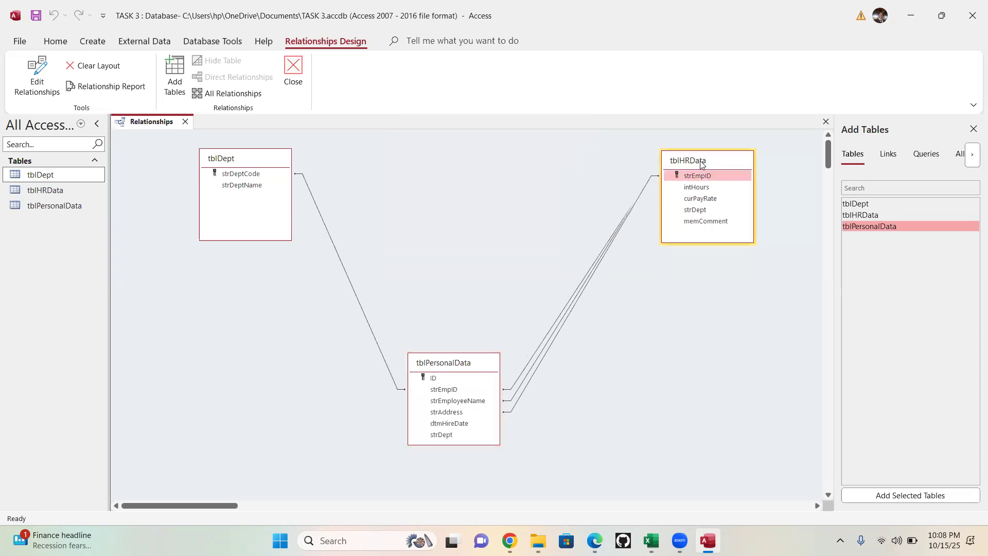
- Rearrange the relationship diagram so tblPersonalData sits across from tblDept and tblHRData sits below tblDept
drag(701, 164, 565, 463)
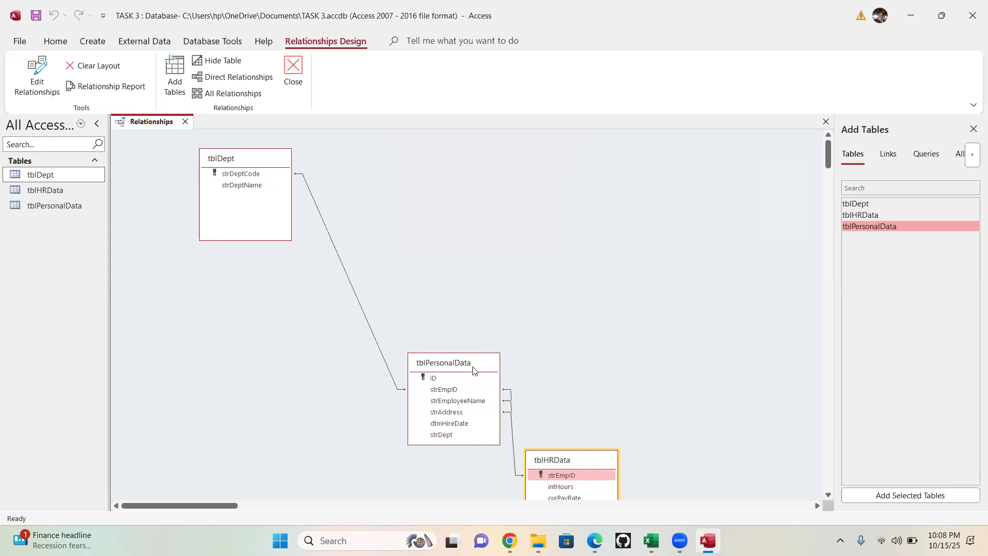
drag(473, 370, 772, 135)
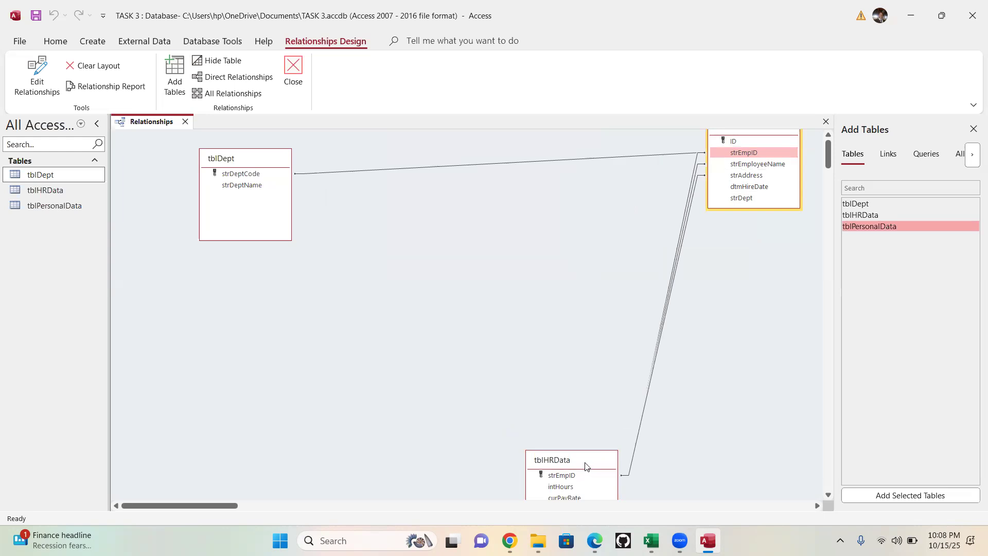
drag(585, 466, 267, 365)
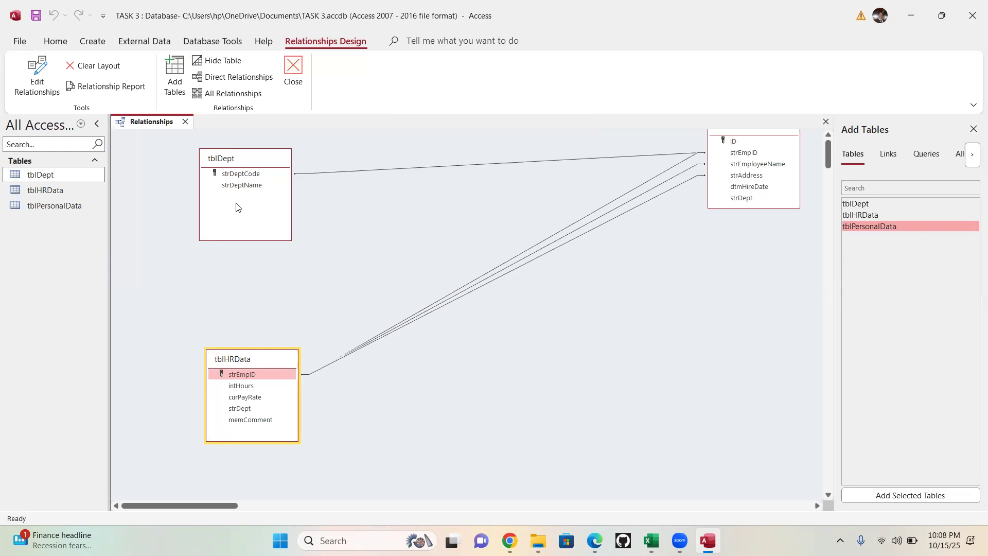
- Create a relationship from tblDept to tblHRData, pairing strDeptCode with strEmpID and strDeptName with curPayRate
click(251, 186)
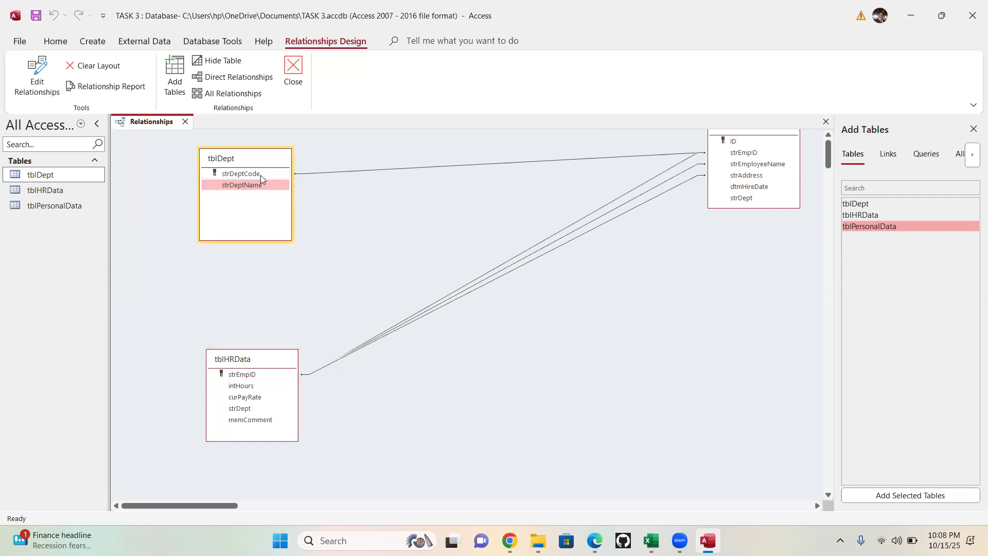
click(260, 175)
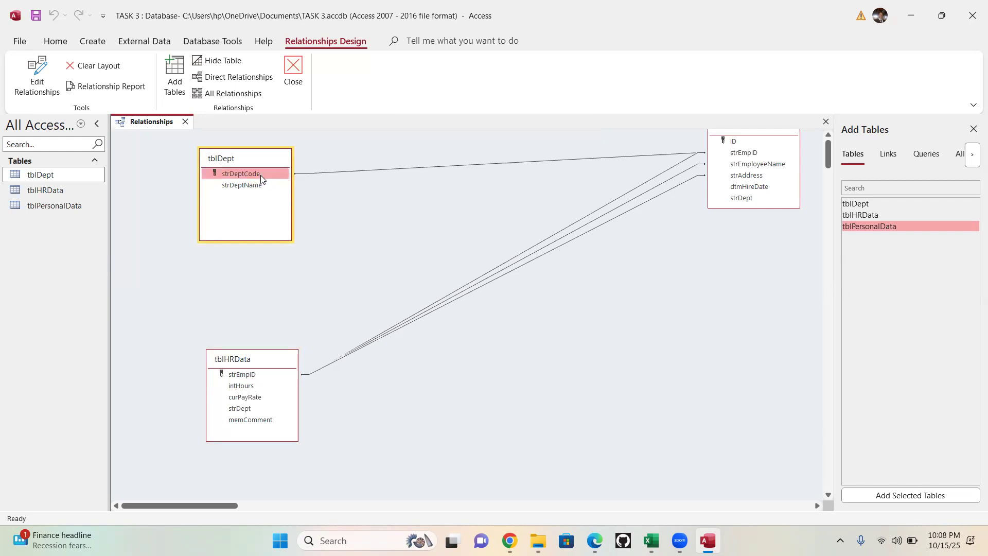
right_click(261, 176)
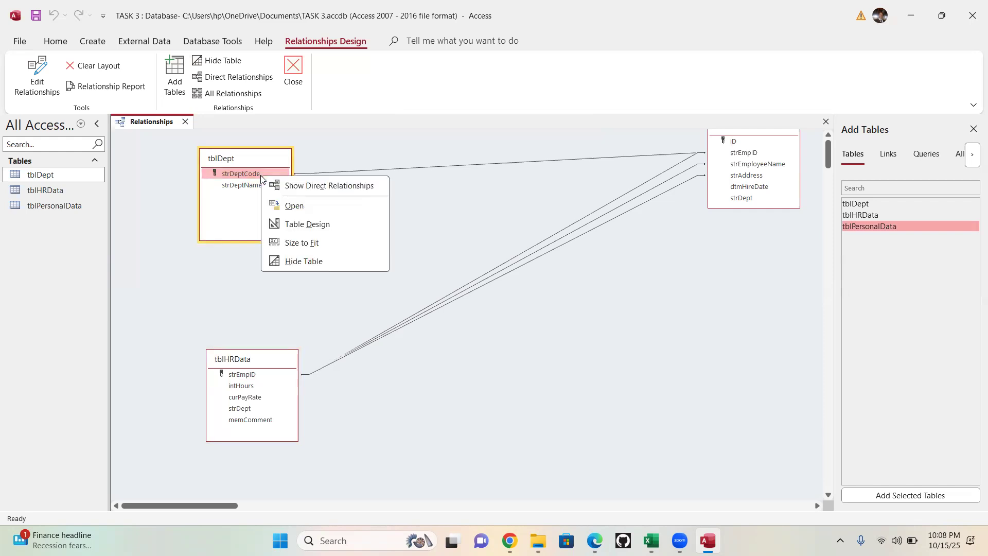
drag(251, 174, 247, 377)
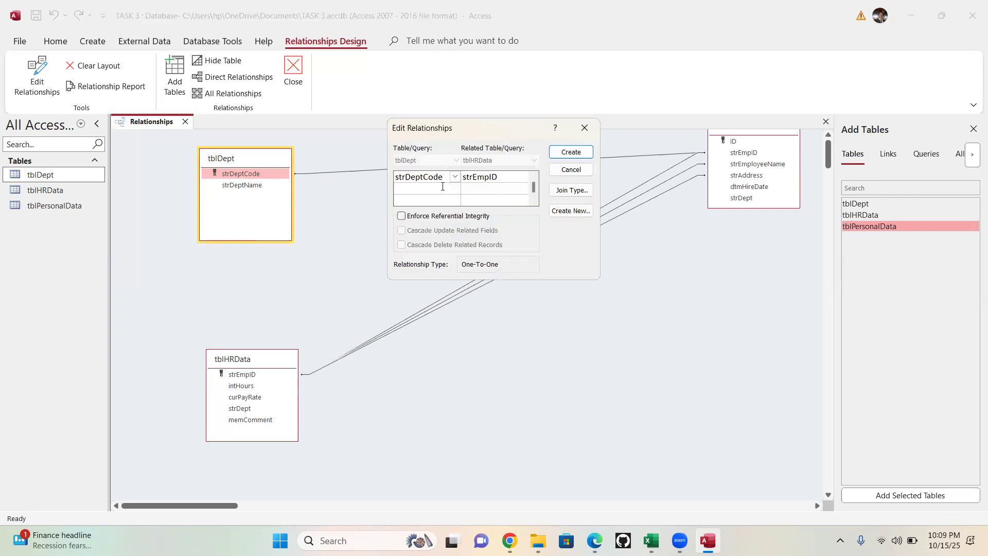
click(446, 189)
click(455, 189)
click(427, 211)
click(496, 189)
click(523, 189)
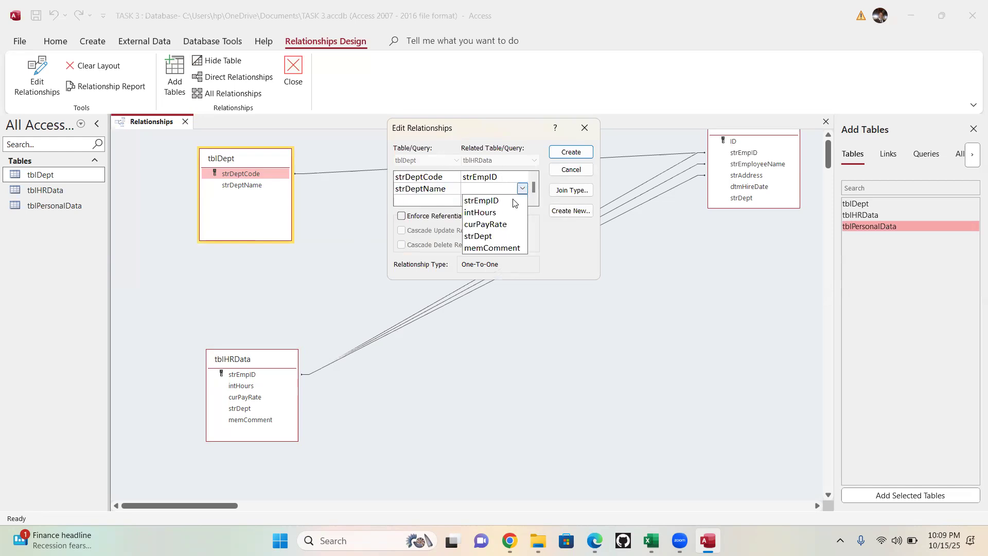
click(481, 229)
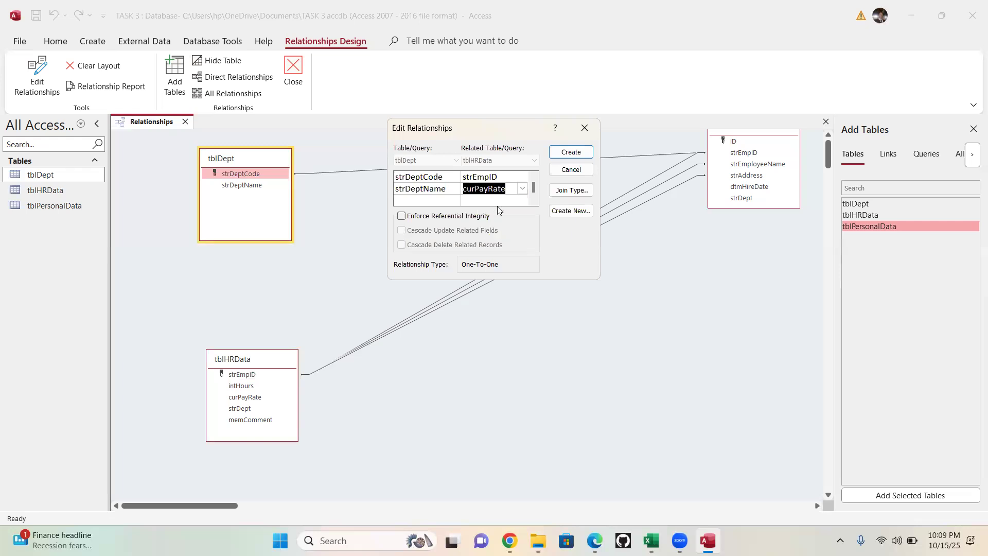
click(569, 152)
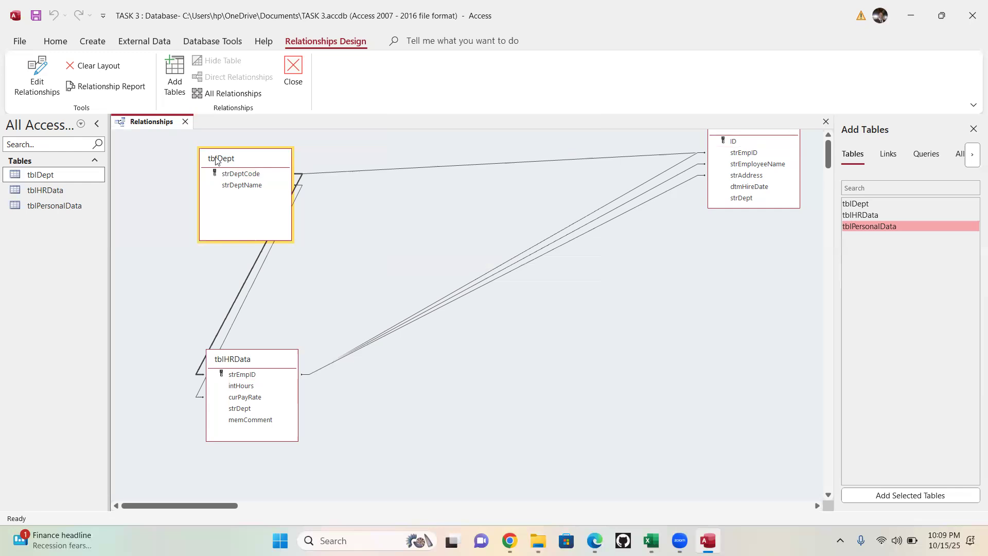
- Spread tblDept and tblHRData apart so the relationship lines separate, and save and close the Relationships window
drag(219, 157, 183, 171)
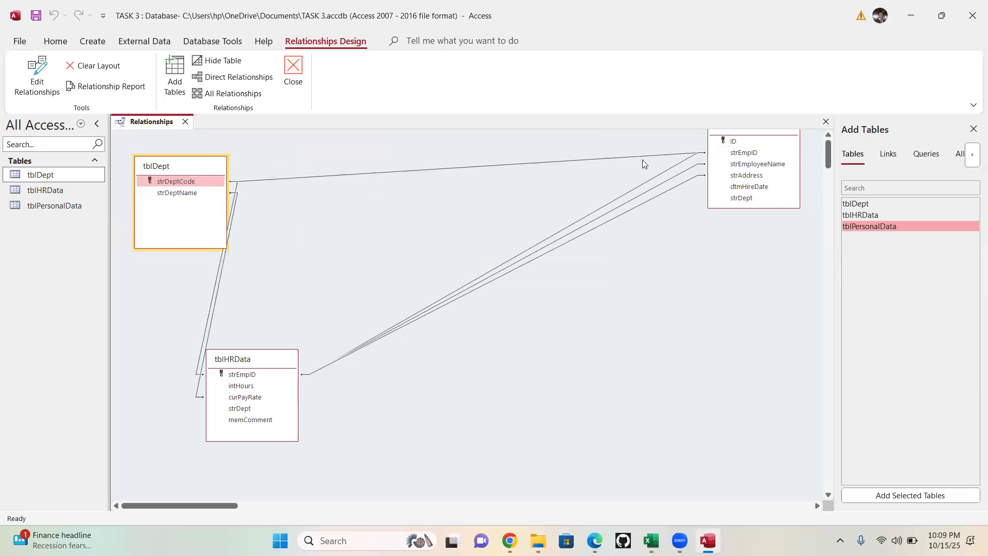
drag(261, 356, 476, 342)
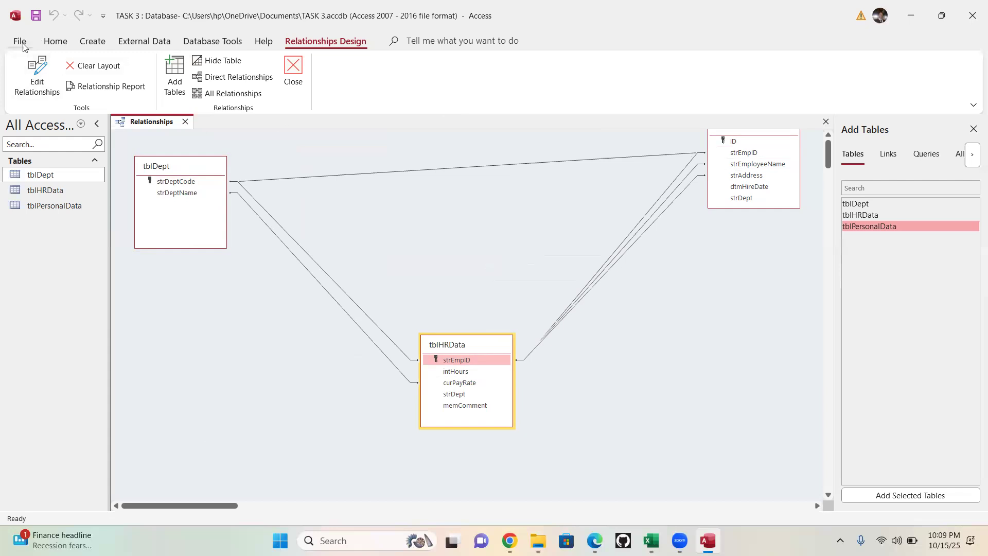
right_click(133, 126)
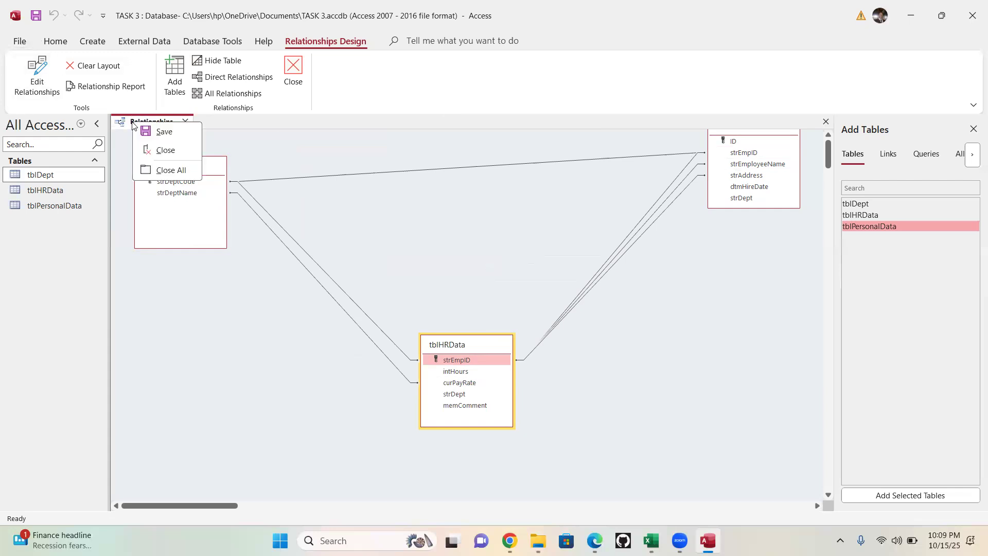
click(159, 137)
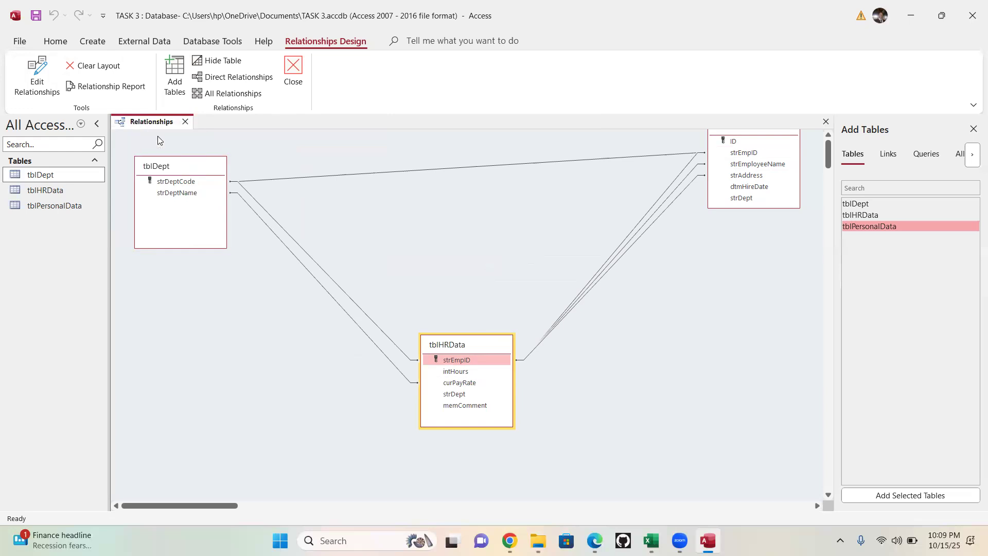
click(186, 121)
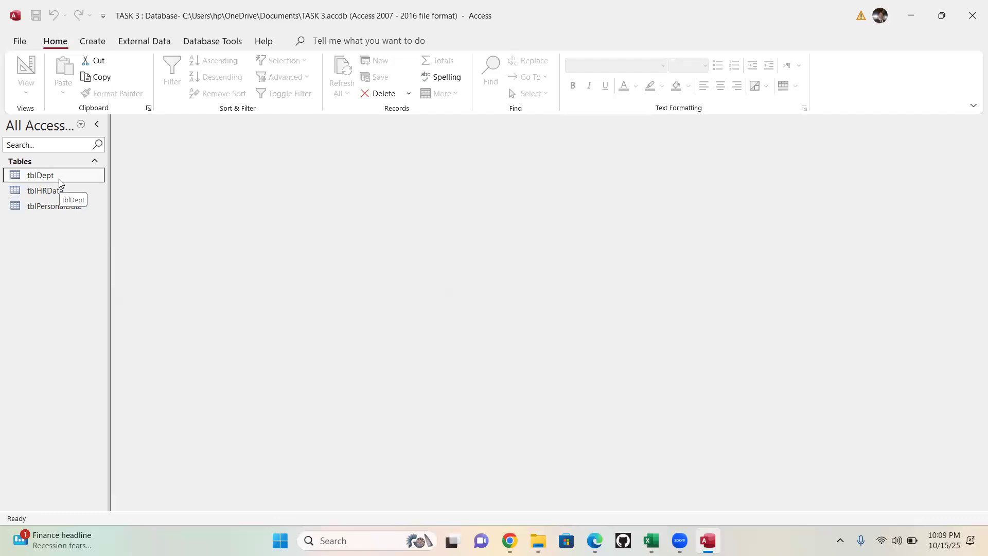
- Place the database beside the exercises PDF and review Exercise 3's table data, split form and report requirements, continuing to Exercise 4
key(super+Right)
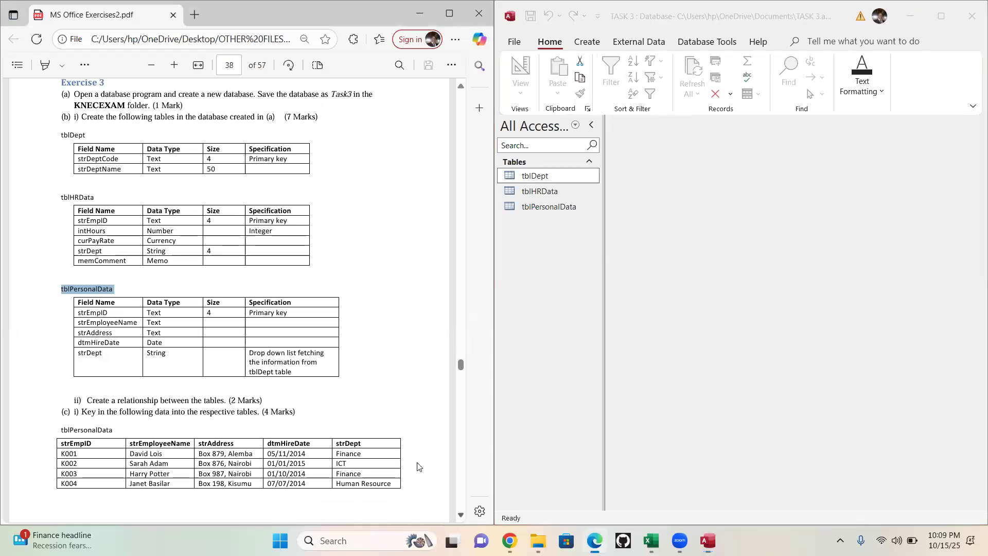
scroll(178, 260, down, 4)
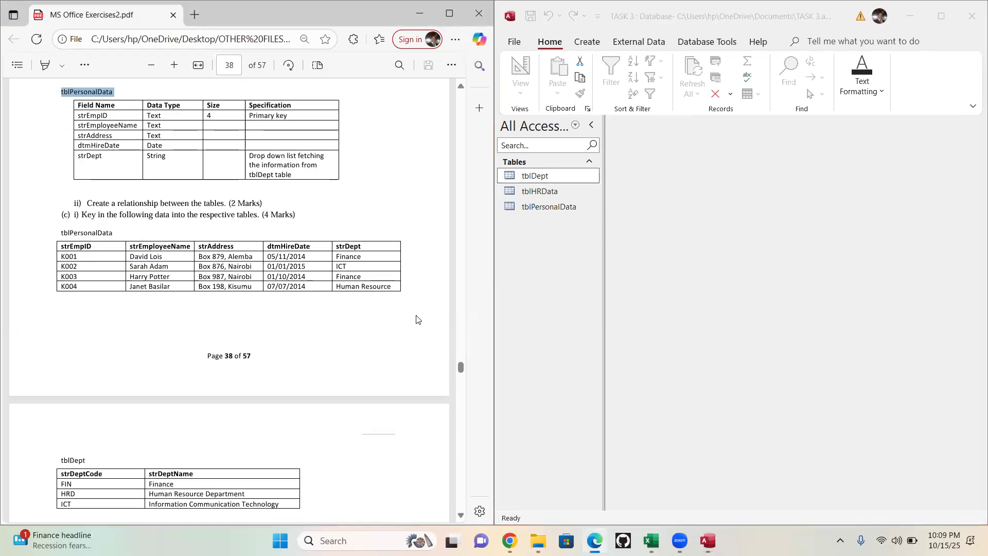
scroll(145, 186, up, 5)
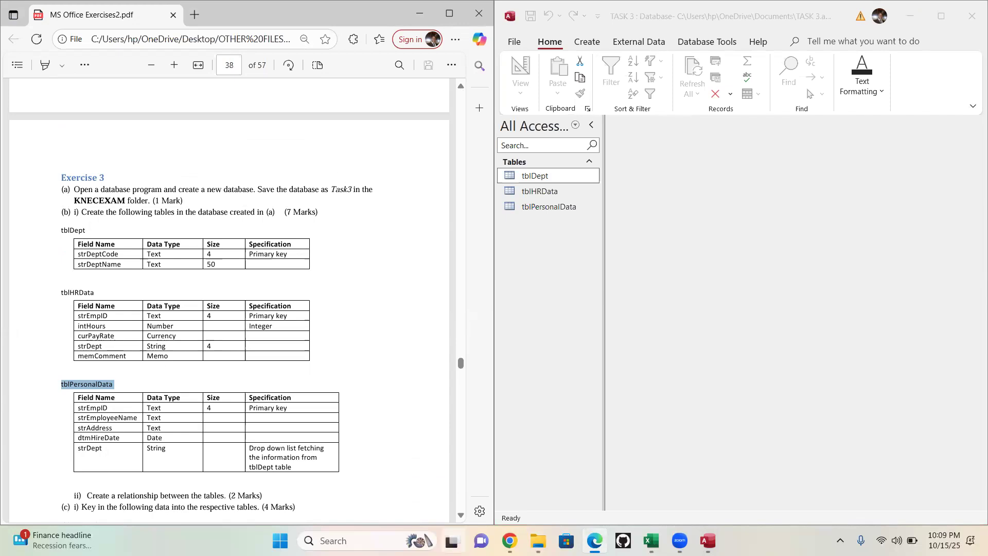
scroll(346, 181, down, 1)
scroll(154, 259, down, 5)
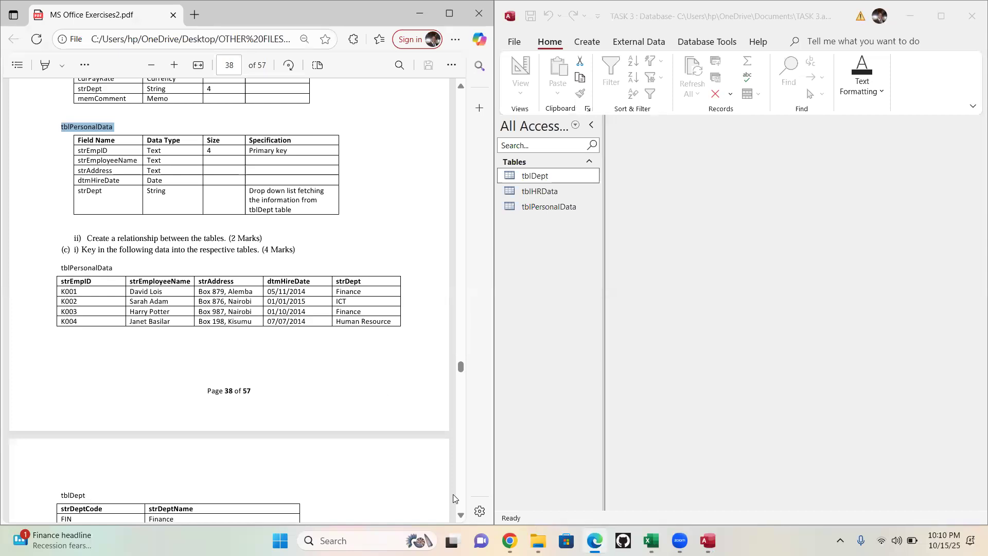
scroll(453, 495, down, 6)
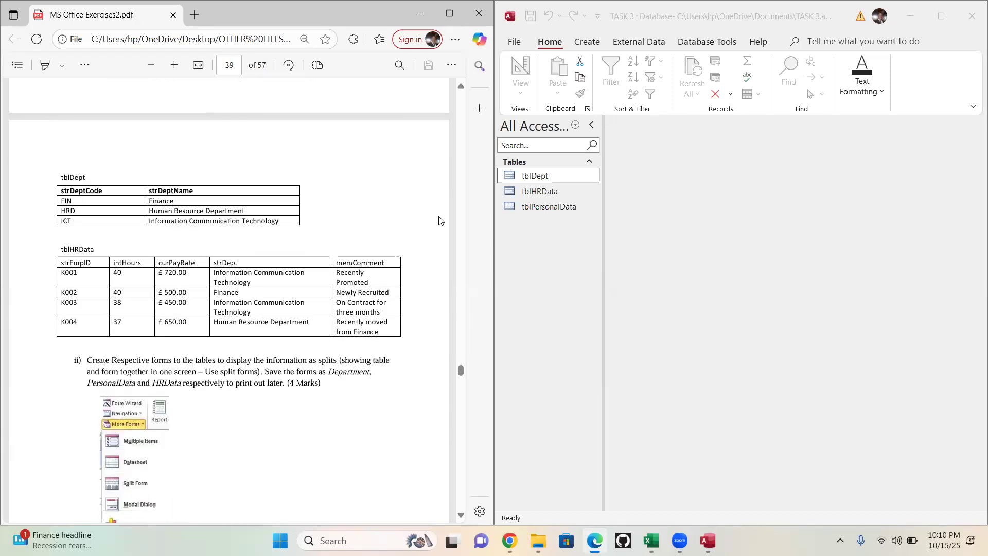
click(464, 85)
click(464, 85)
click(464, 86)
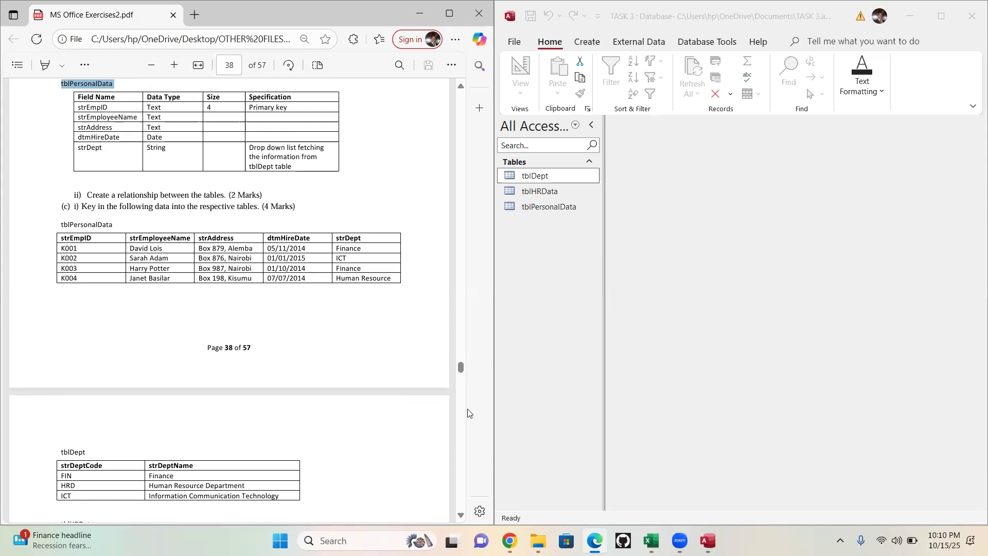
scroll(462, 538, down, 6)
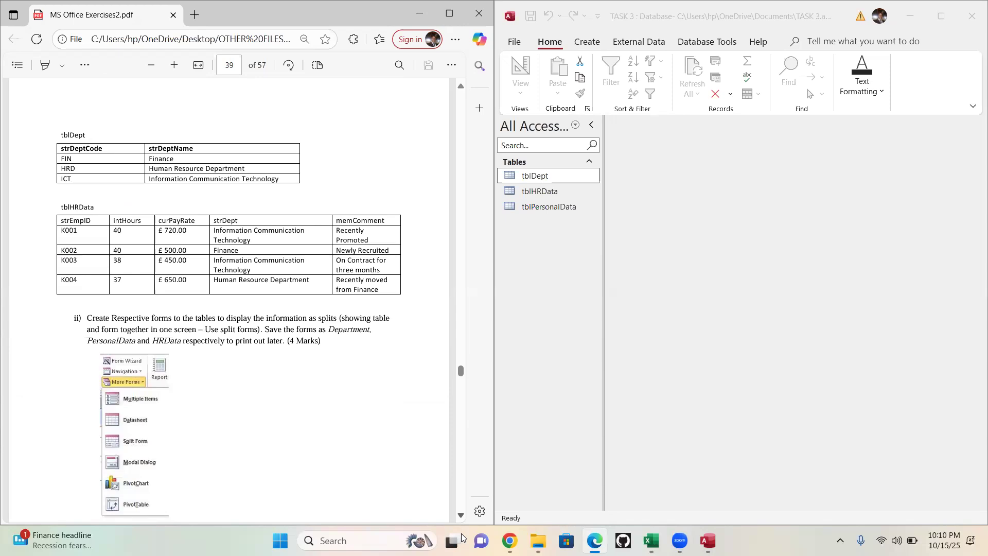
scroll(462, 538, down, 6)
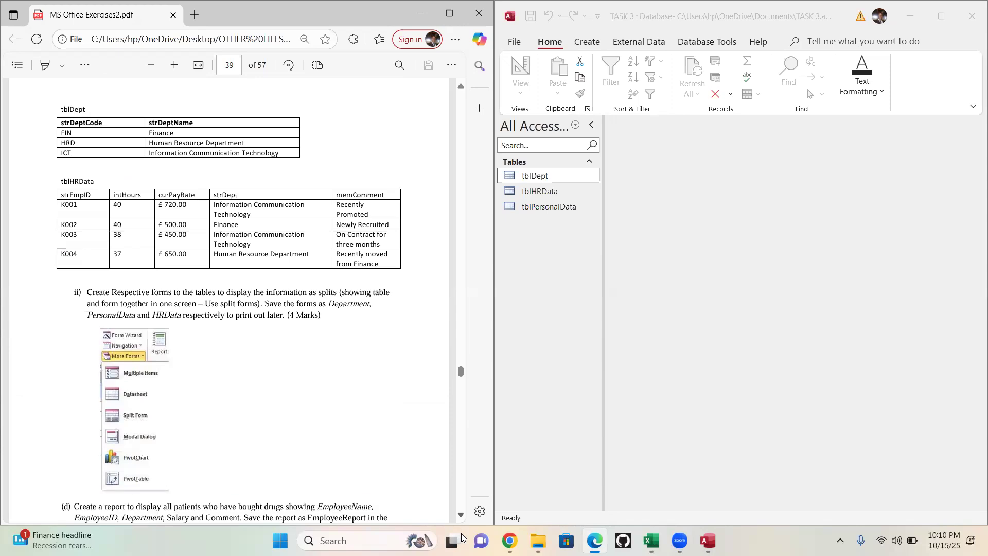
scroll(462, 538, down, 3)
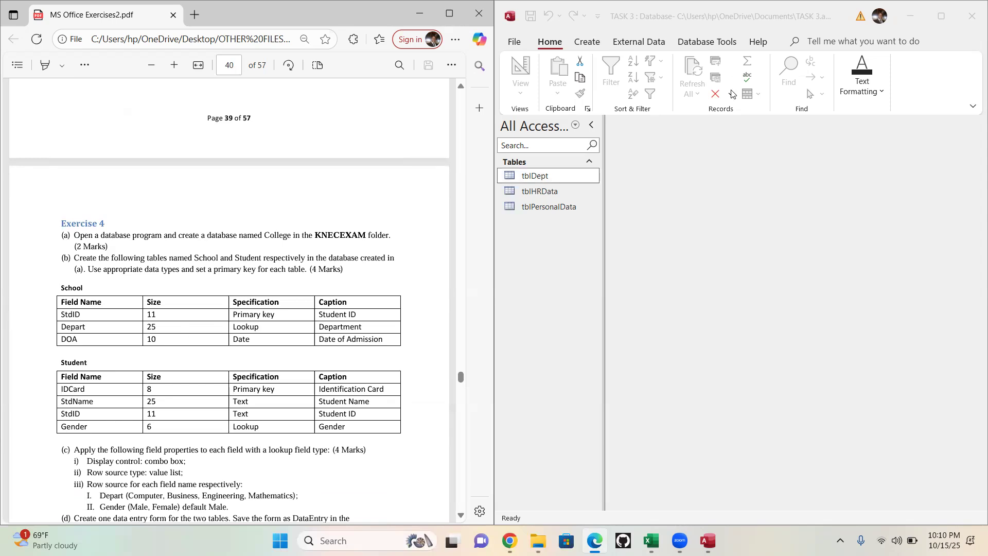
- Close the TASK 3 database, keeping the exercises PDF open at Exercise 4
click(972, 16)
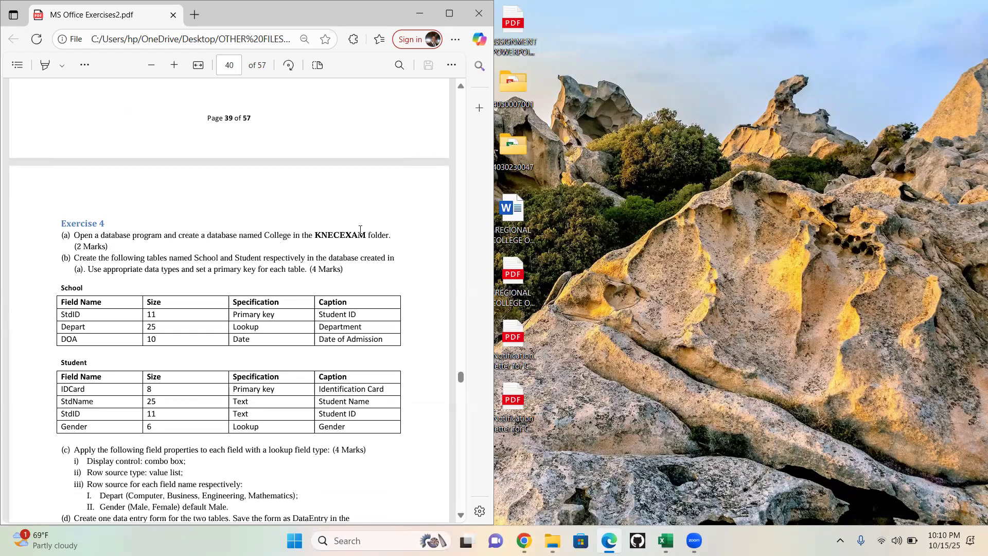
click(669, 140)
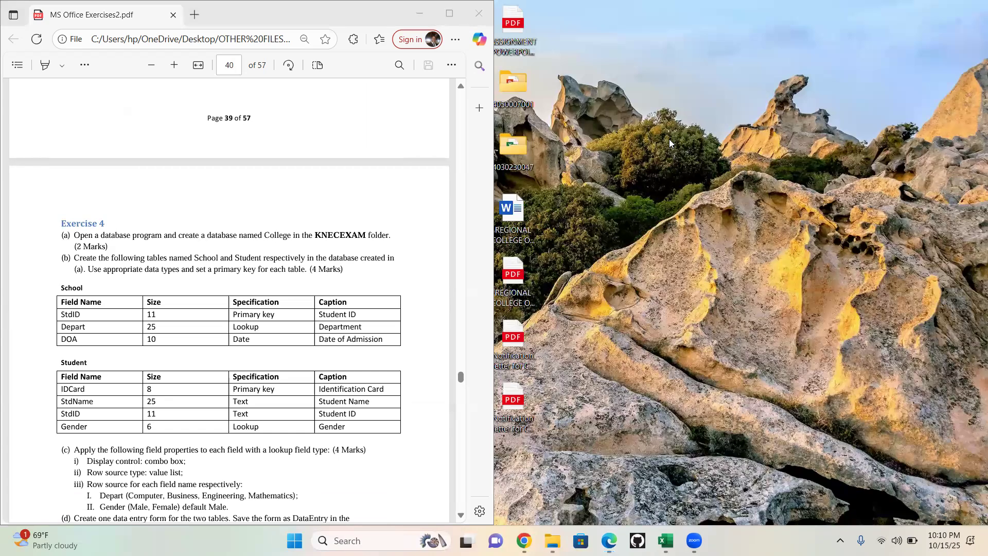
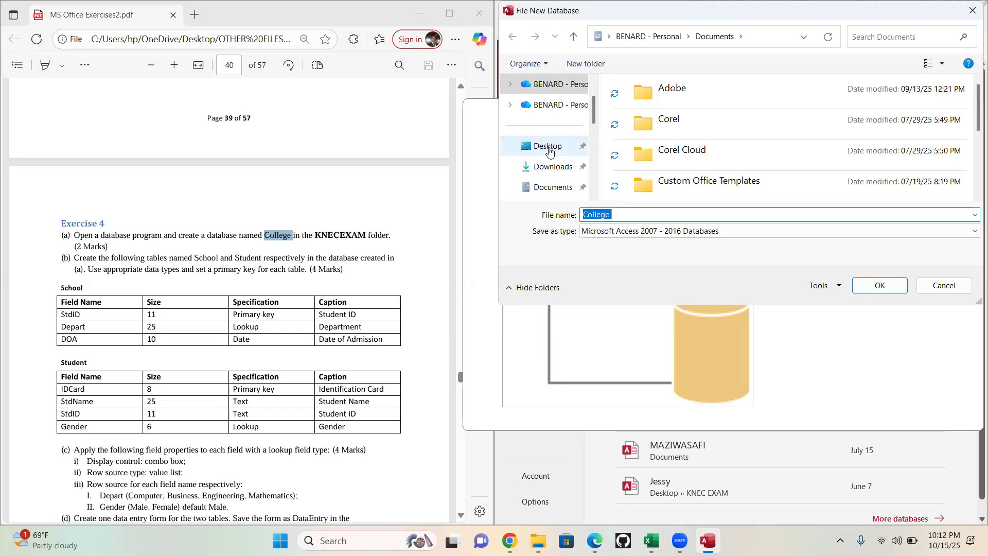
- Create a blank database named College in the knec exam folder on the Desktop
click(549, 148)
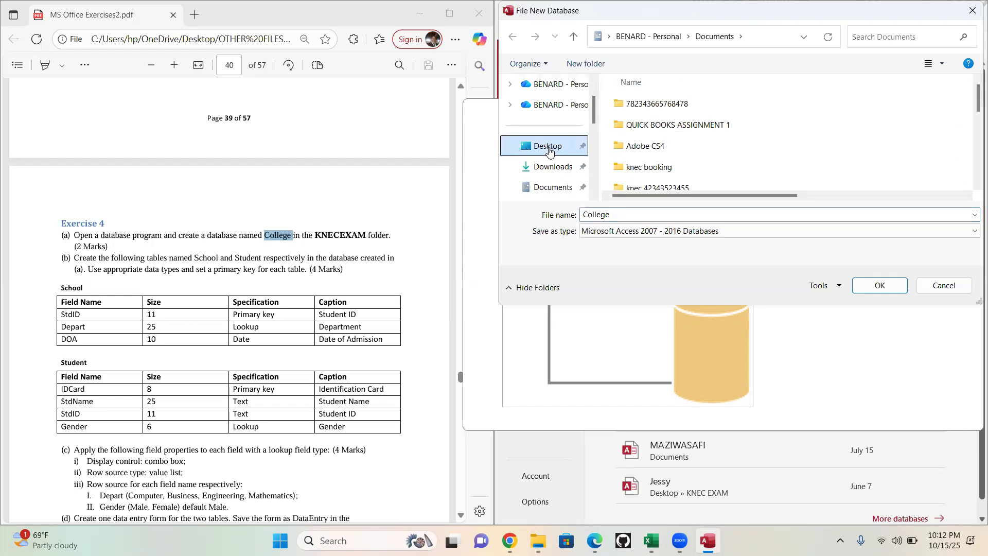
drag(978, 95, 974, 200)
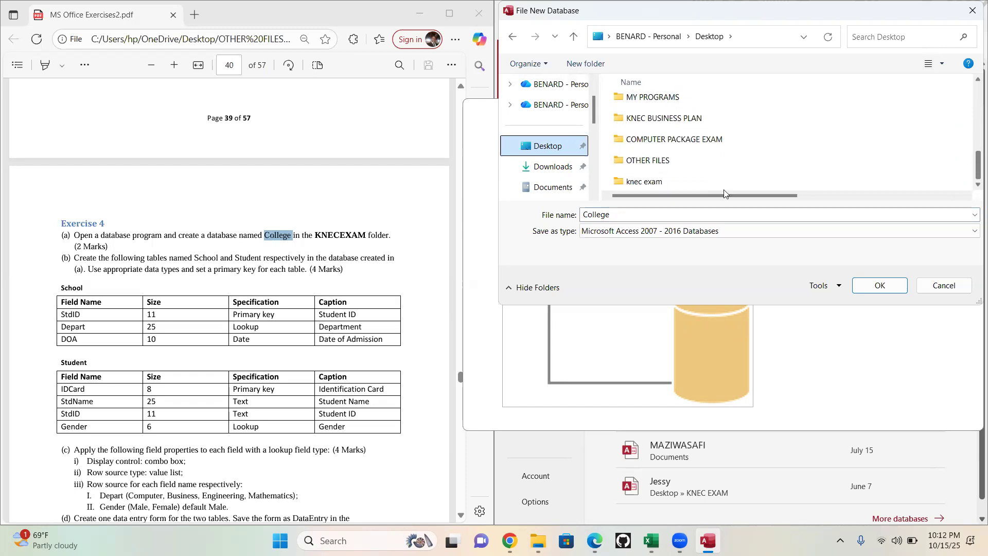
double_click(640, 187)
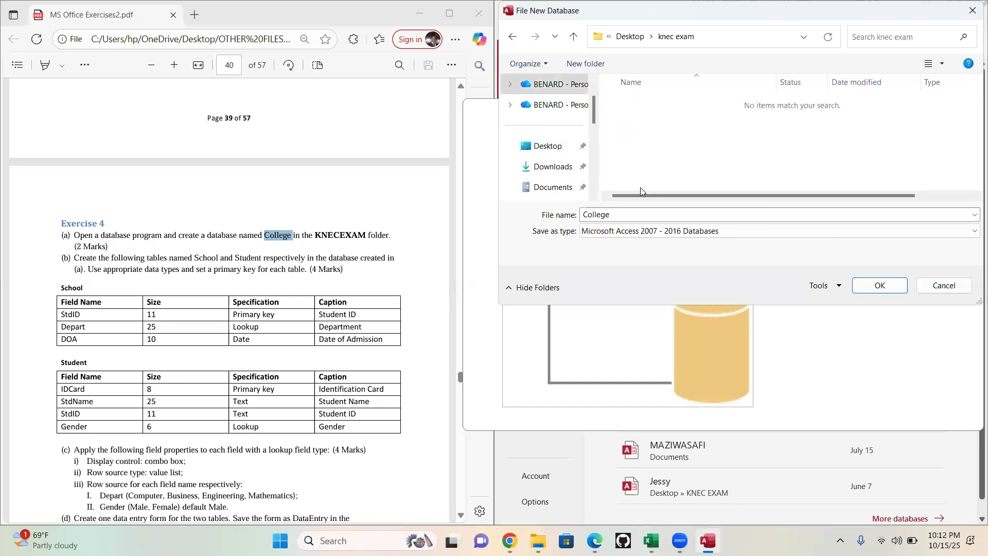
click(879, 286)
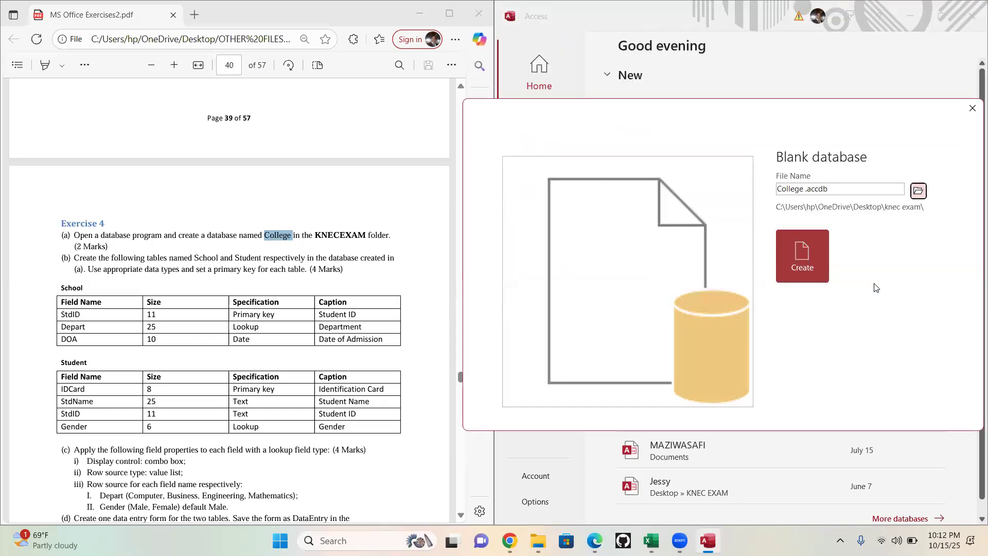
click(801, 255)
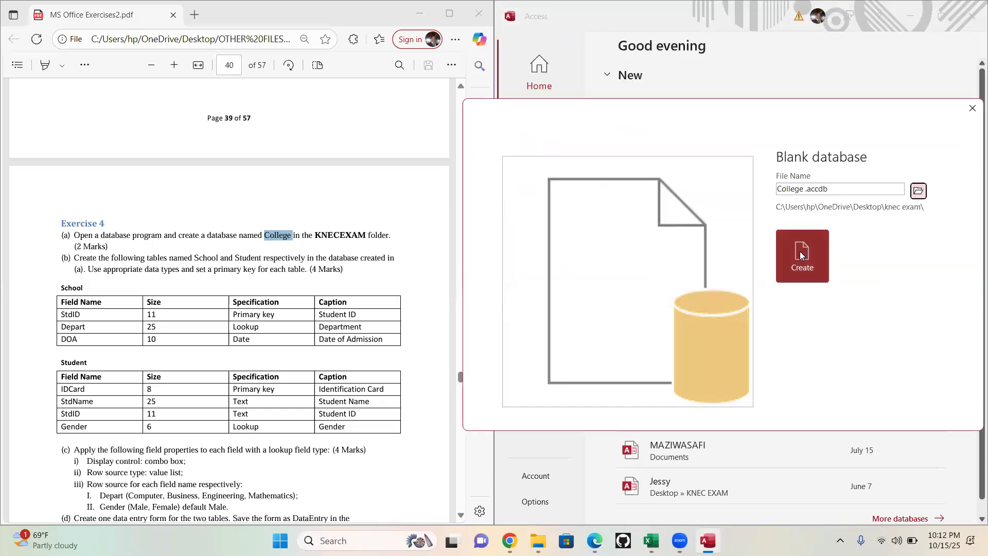
click(800, 252)
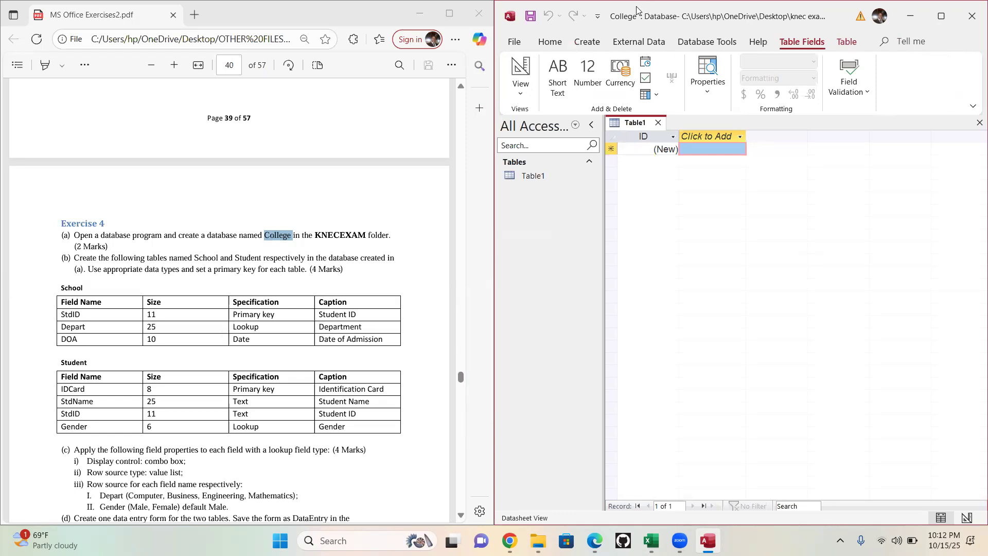
- Switch the default table to Design View, saving it under the name School
click(528, 97)
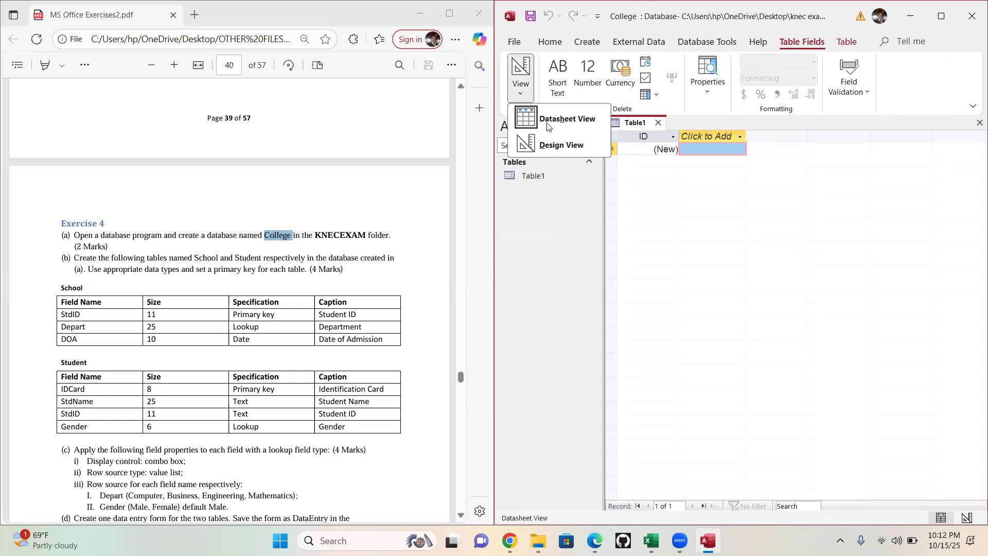
click(562, 146)
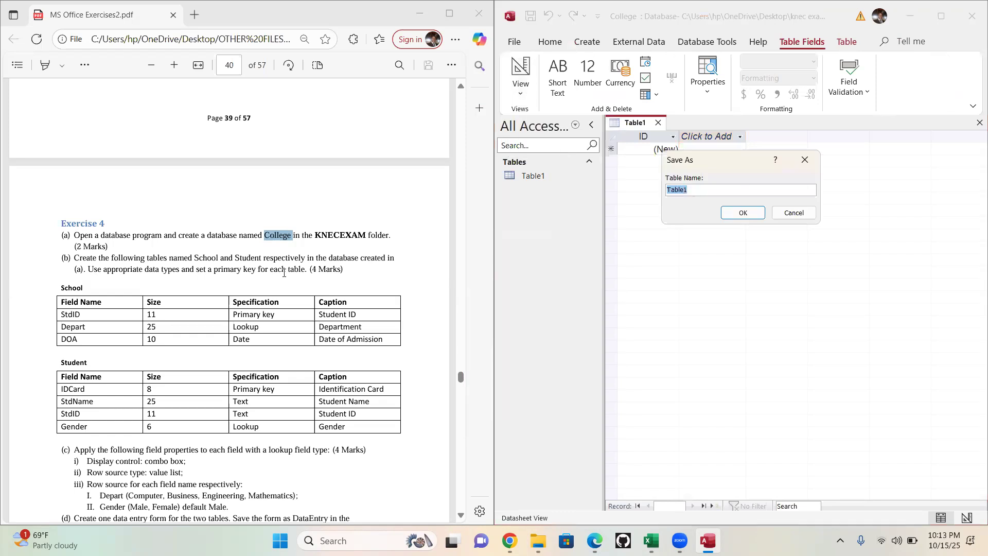
double_click(51, 292)
key(ctrl+c)
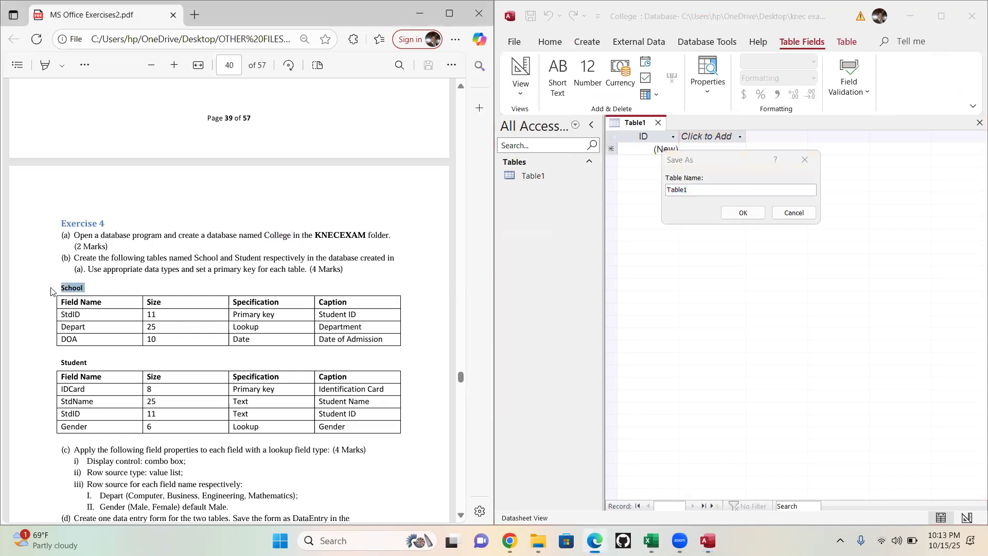
click(709, 192)
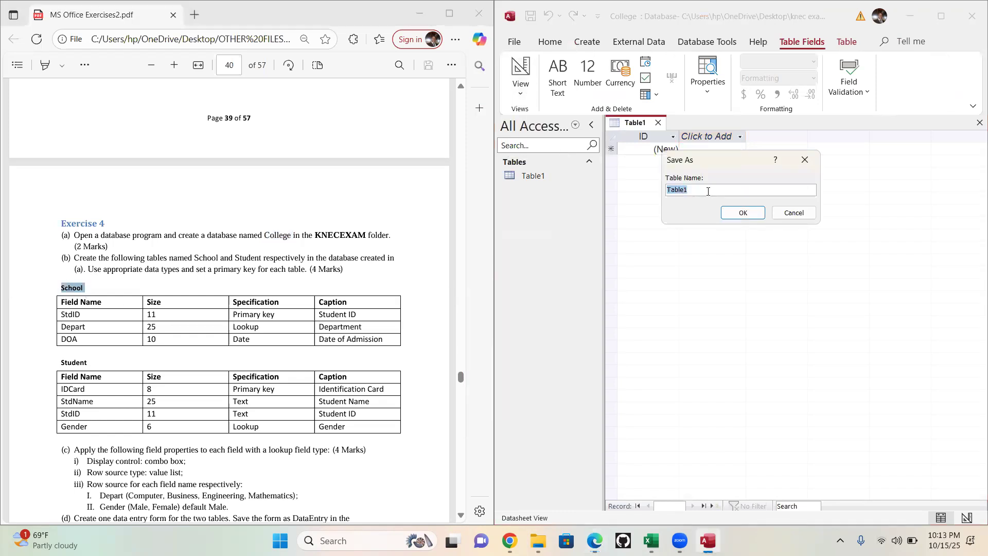
key(ctrl+v)
click(743, 213)
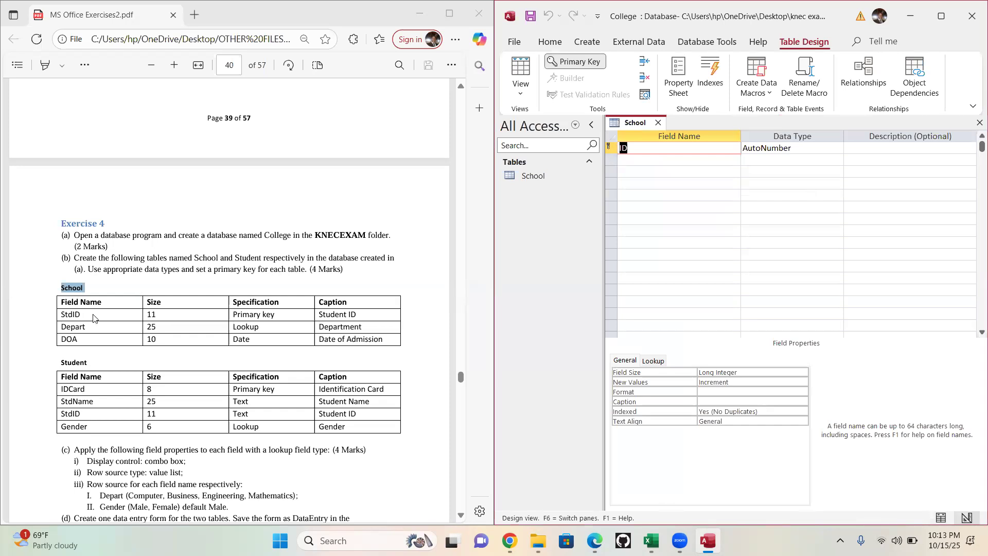
- Rename the School table's primary key field to StdID, with data type Short Text and field size 11
double_click(55, 316)
key(ctrl+c)
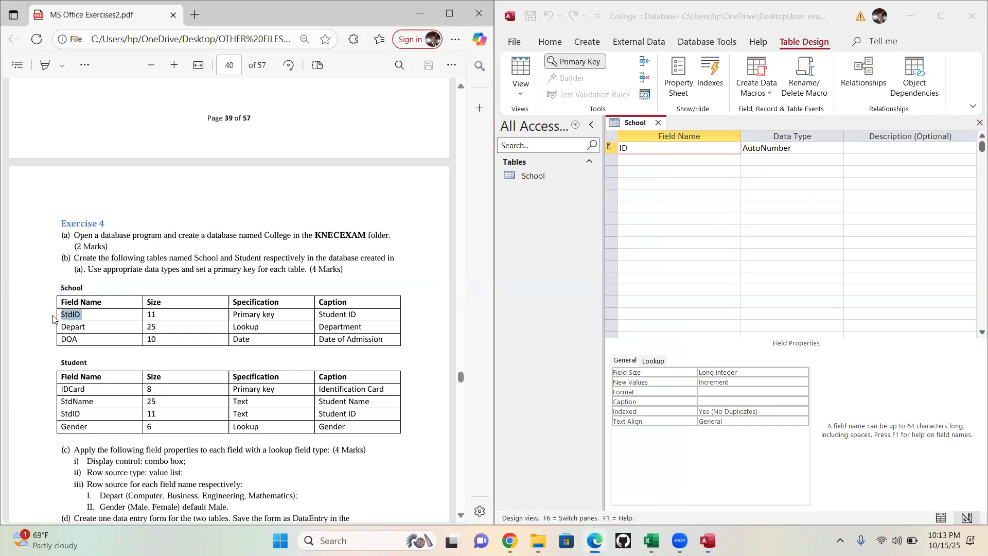
click(649, 146)
key(ctrl+v)
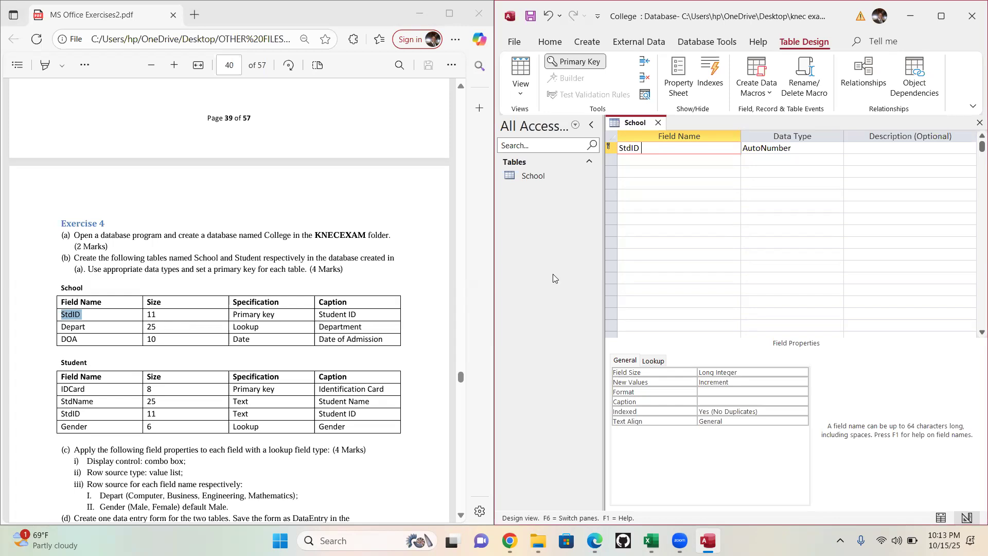
click(822, 147)
click(838, 148)
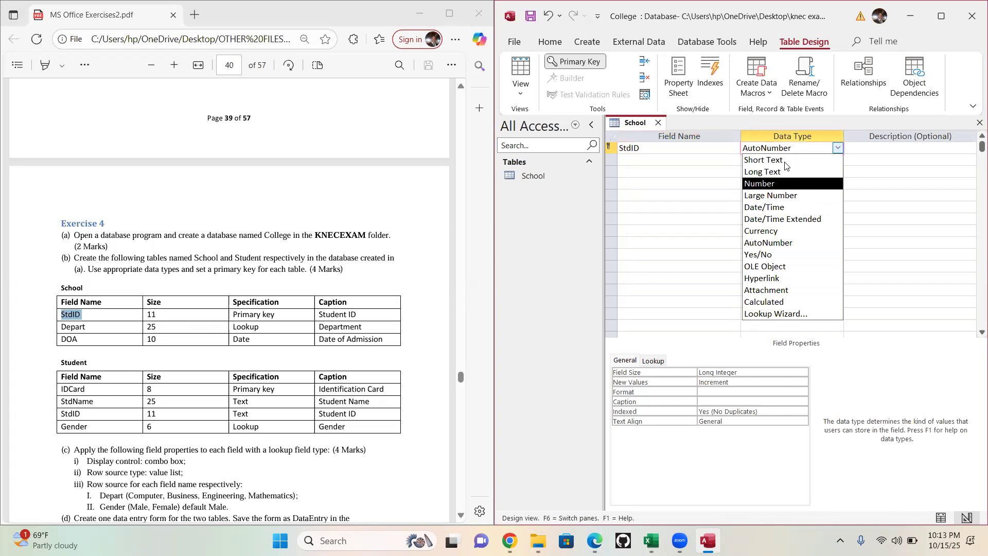
click(785, 161)
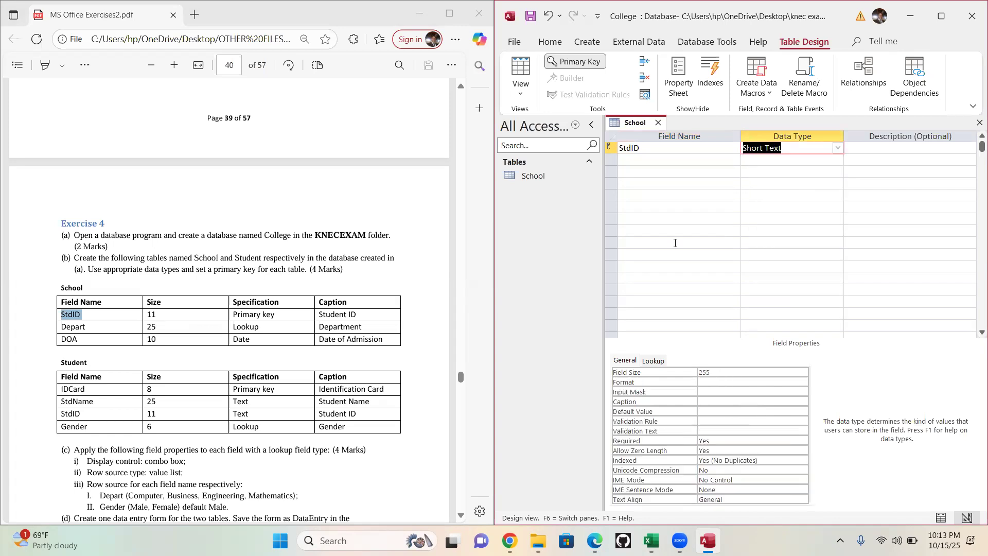
click(664, 149)
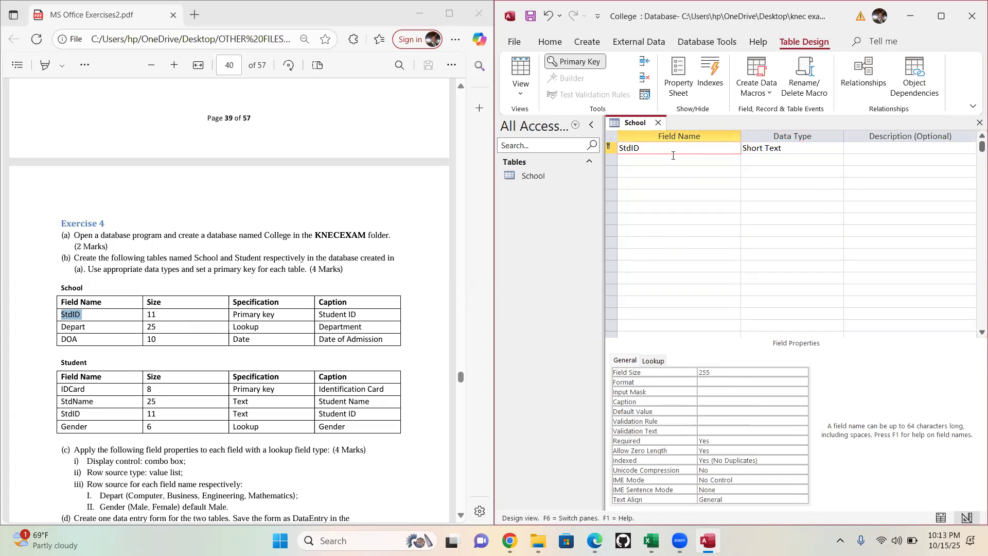
click(679, 373)
text(11)
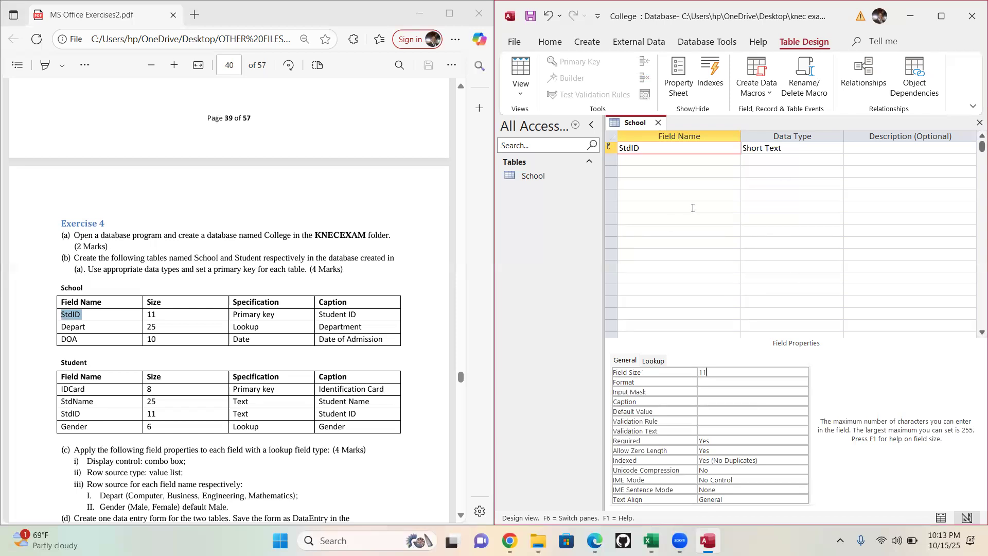
click(780, 150)
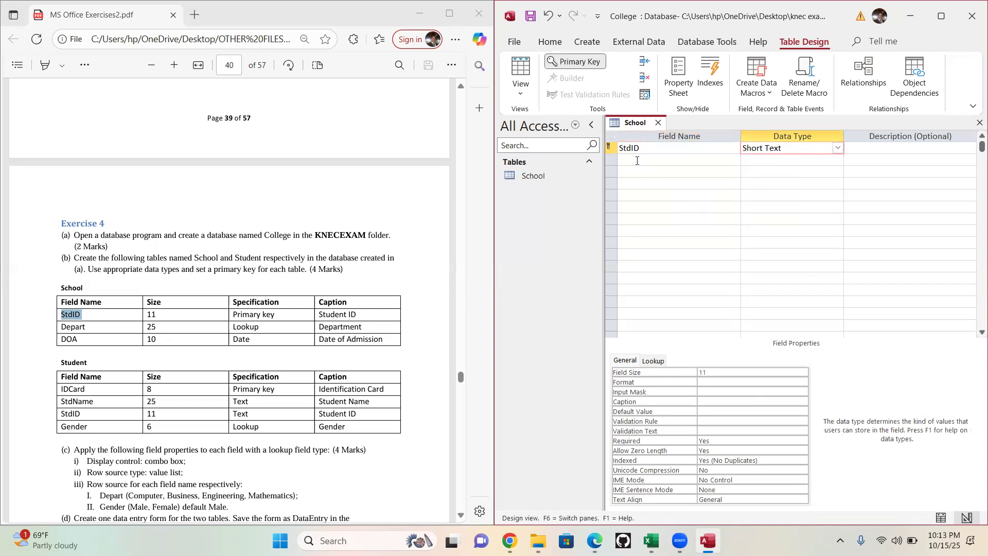
- Add a second field named Depart to the School table as Short Text with field size 25
click(637, 161)
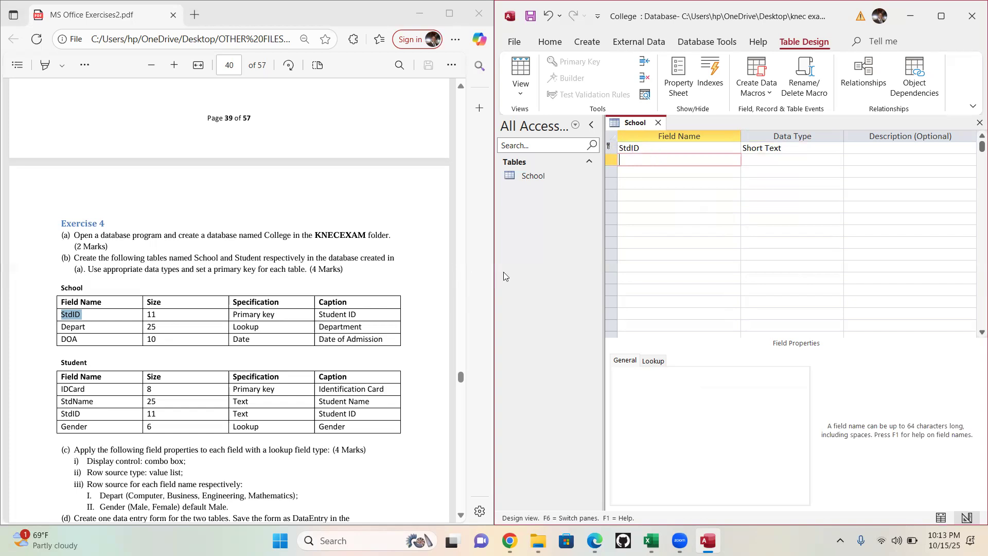
click(63, 327)
drag(63, 327, 58, 330)
key(ctrl+c)
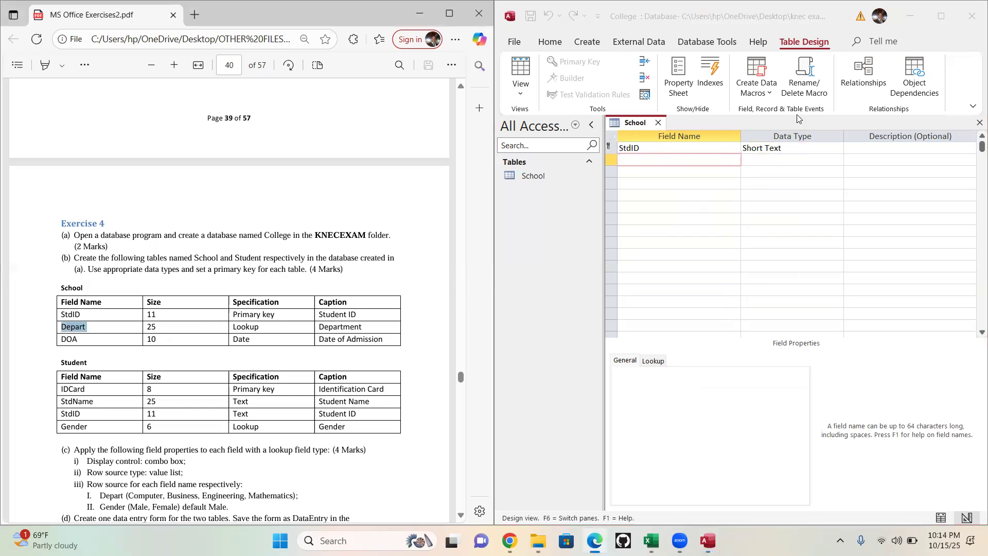
click(681, 160)
key(ctrl+v)
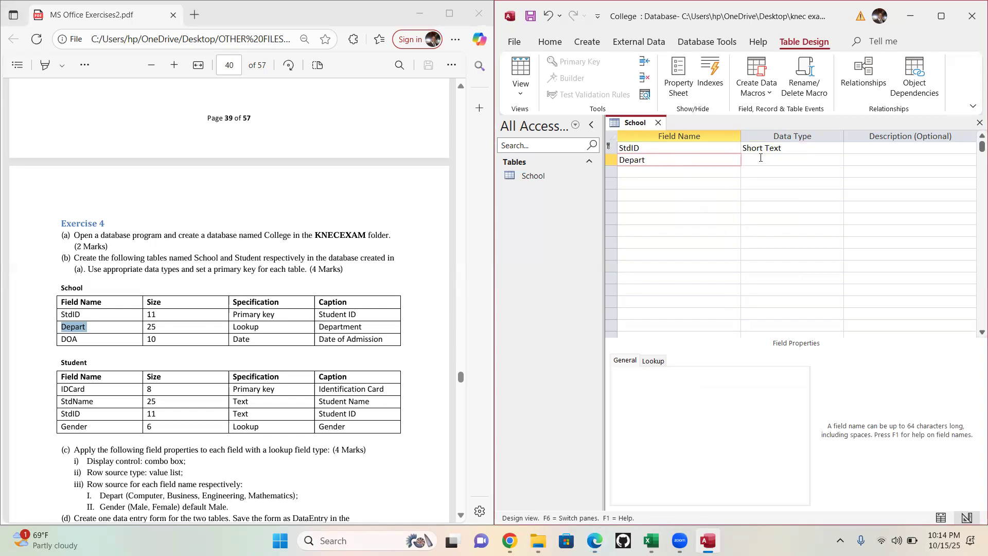
click(760, 158)
double_click(716, 373)
text(25)
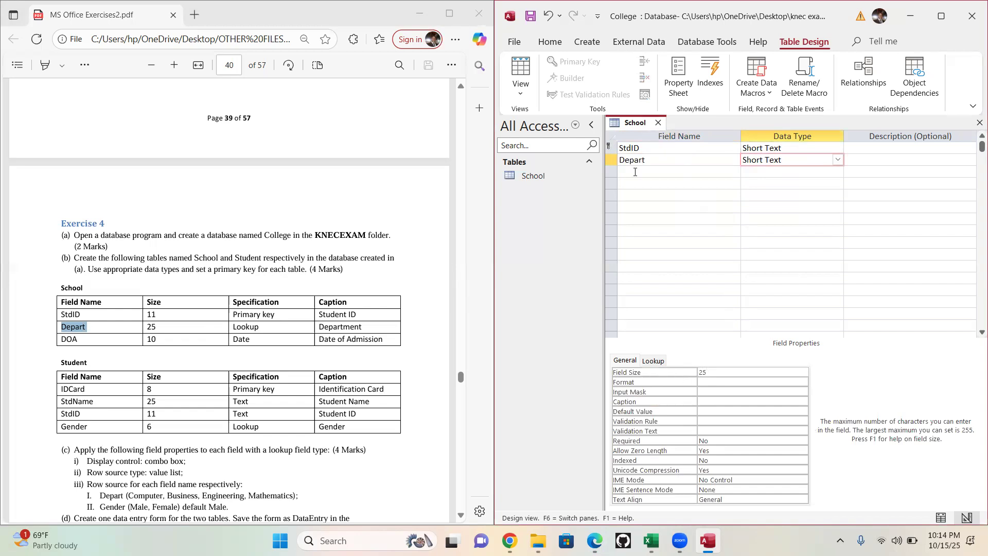
- Add a third field named DOA to the School table with the Date/Time data type
click(636, 172)
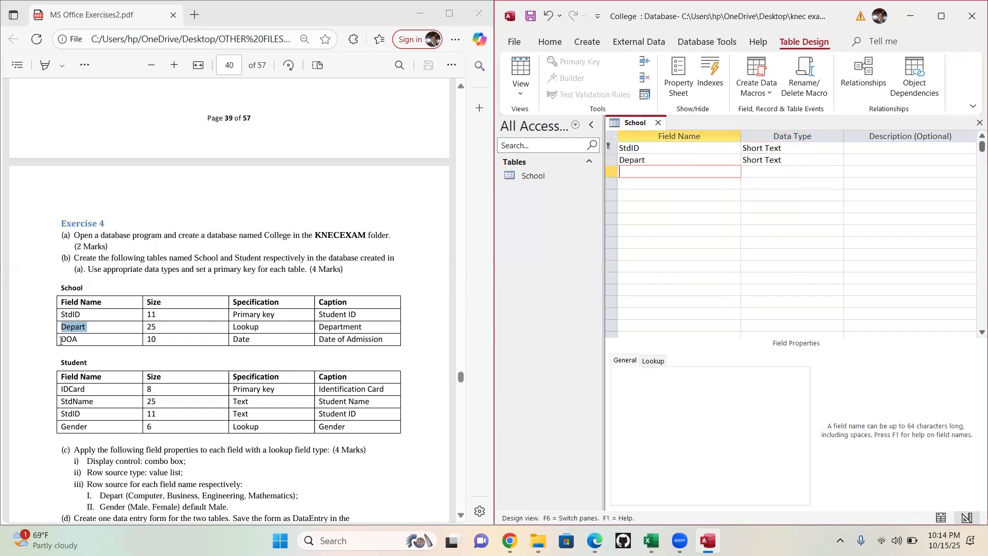
click(80, 336)
drag(58, 337, 50, 336)
key(ctrl+c)
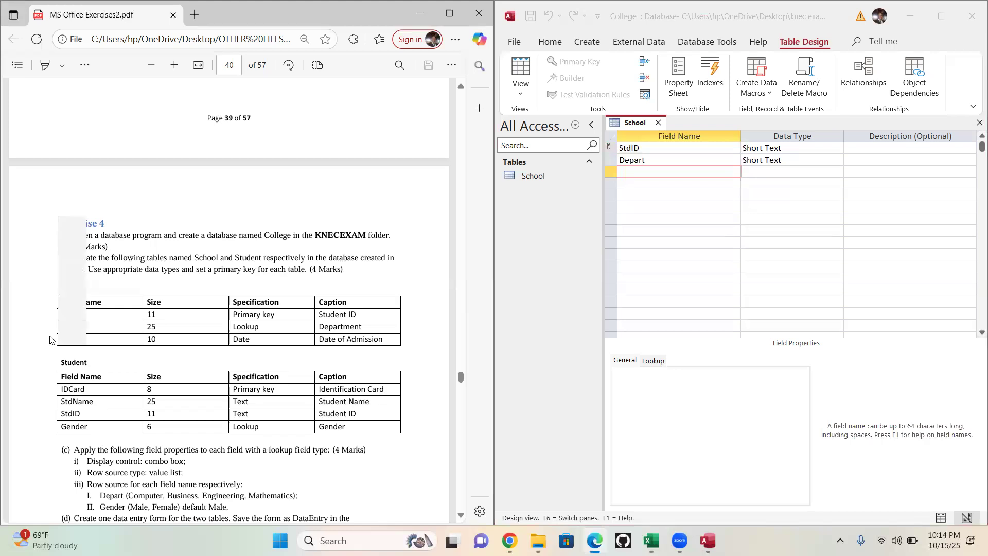
click(635, 170)
key(ctrl+v)
click(789, 172)
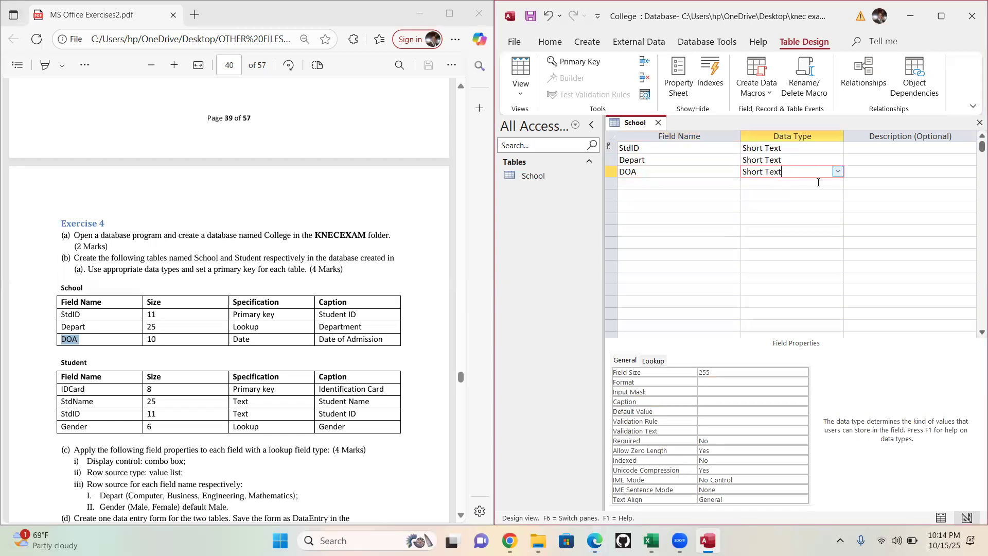
click(839, 172)
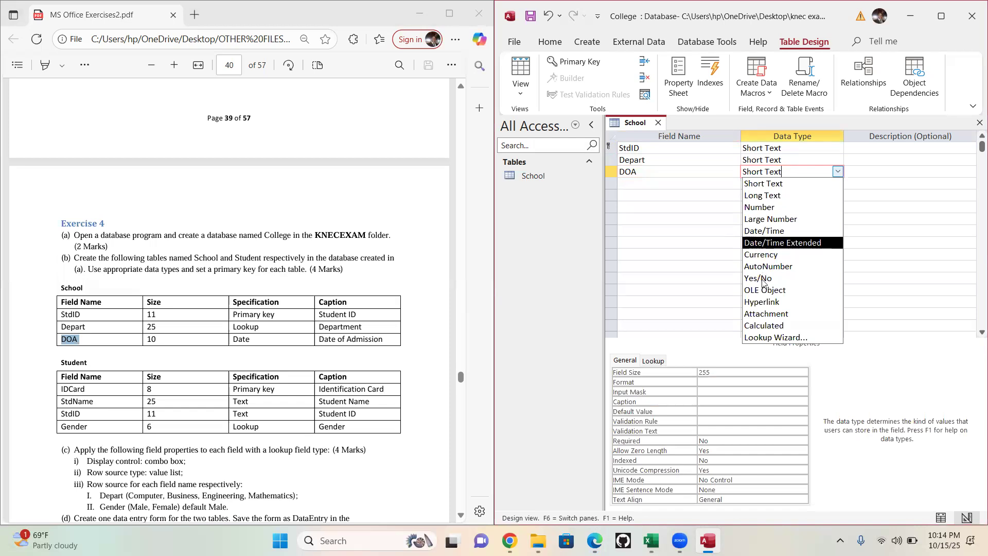
click(765, 231)
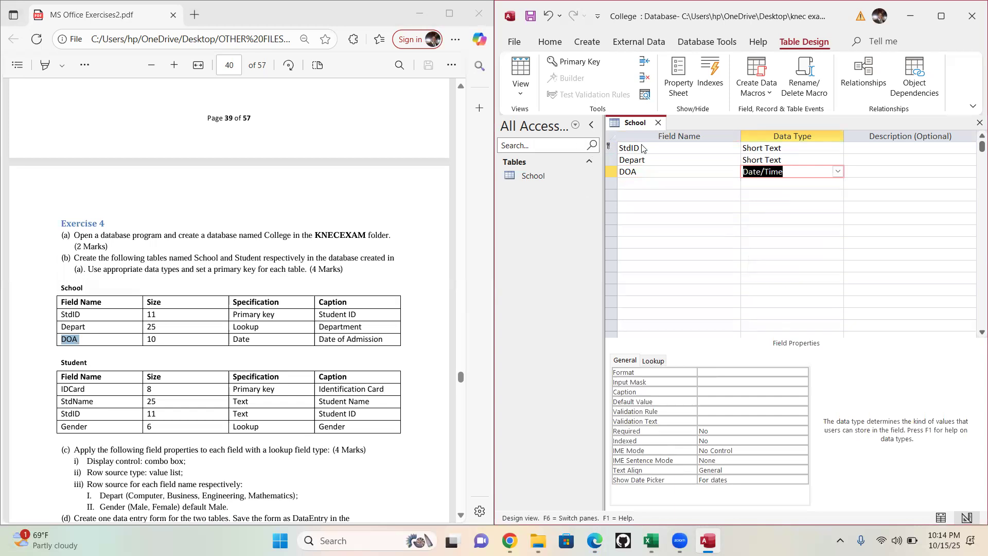
- Save the School table design, view it as a datasheet, and close the table
click(520, 92)
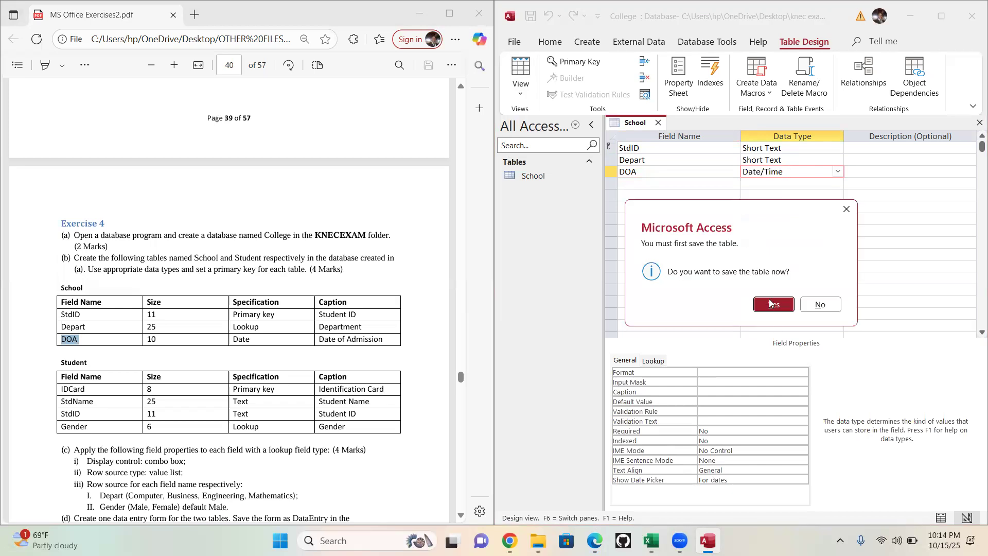
click(770, 303)
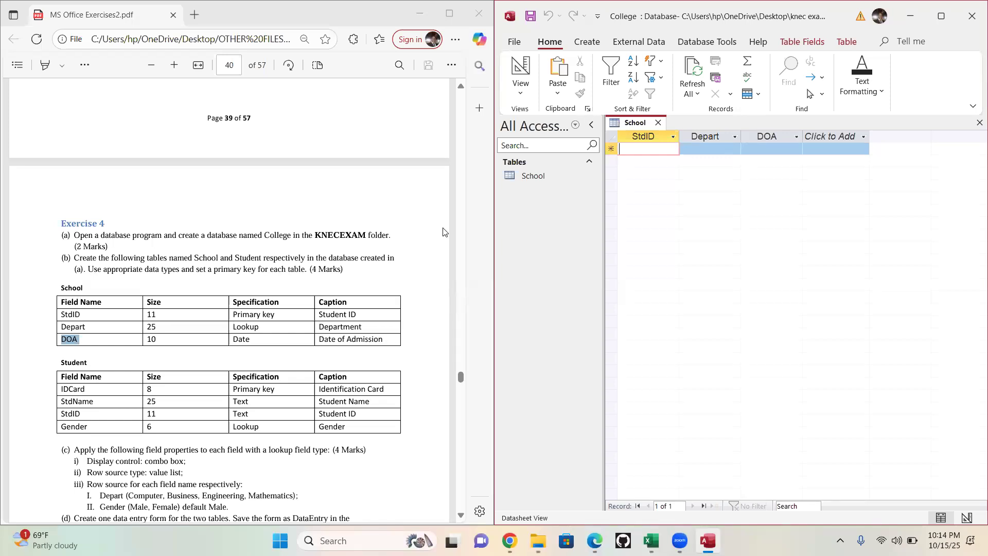
drag(461, 88, 461, 89)
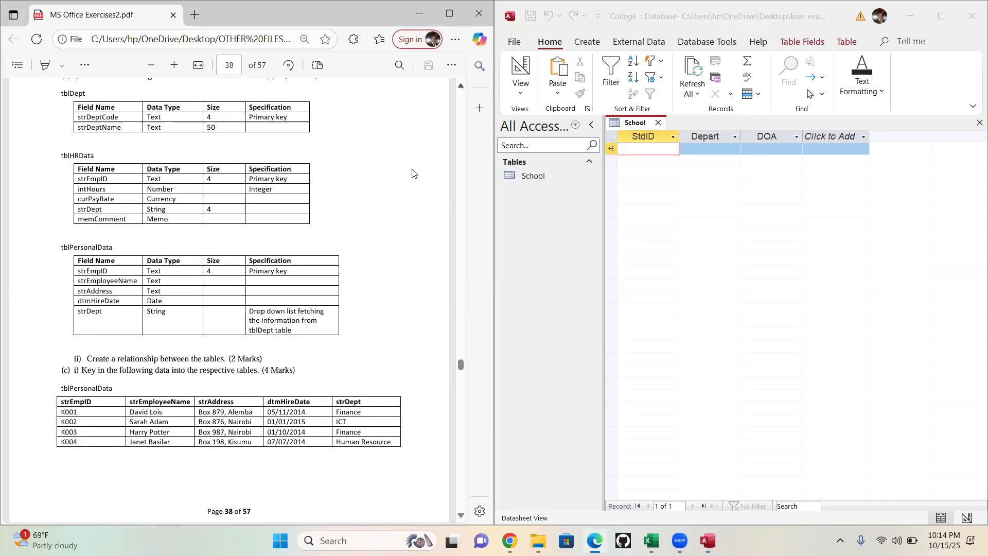
scroll(412, 172, up, 3)
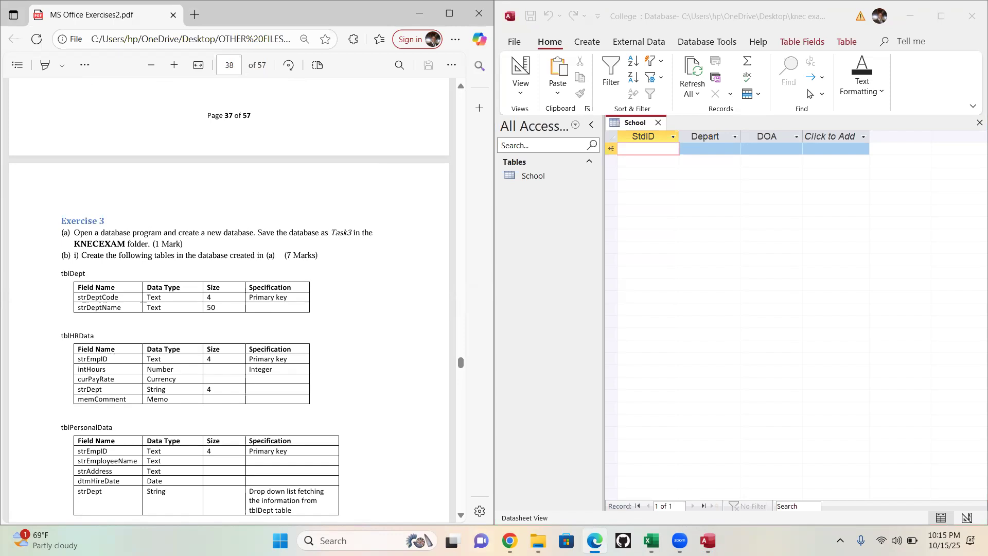
scroll(229, 299, down, 12)
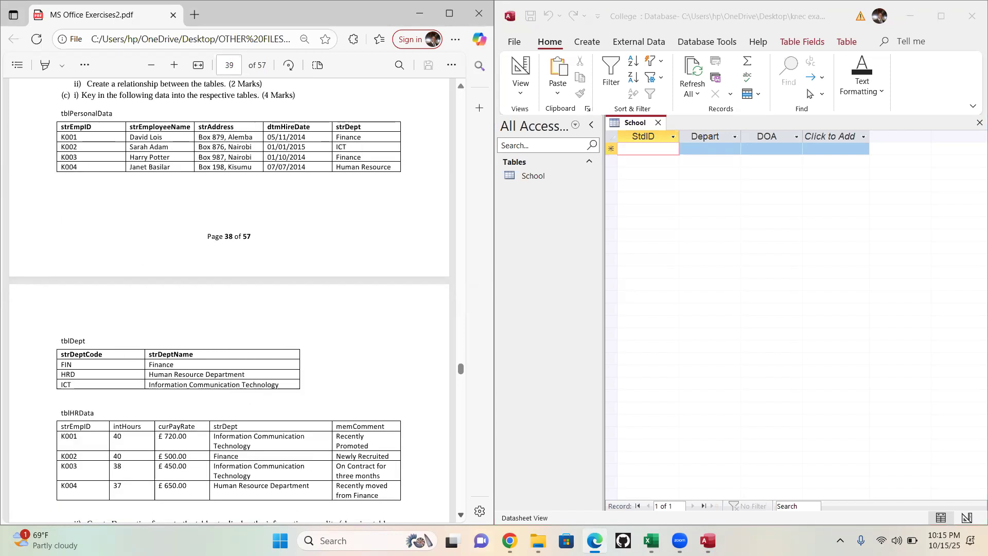
scroll(376, 315, down, 6)
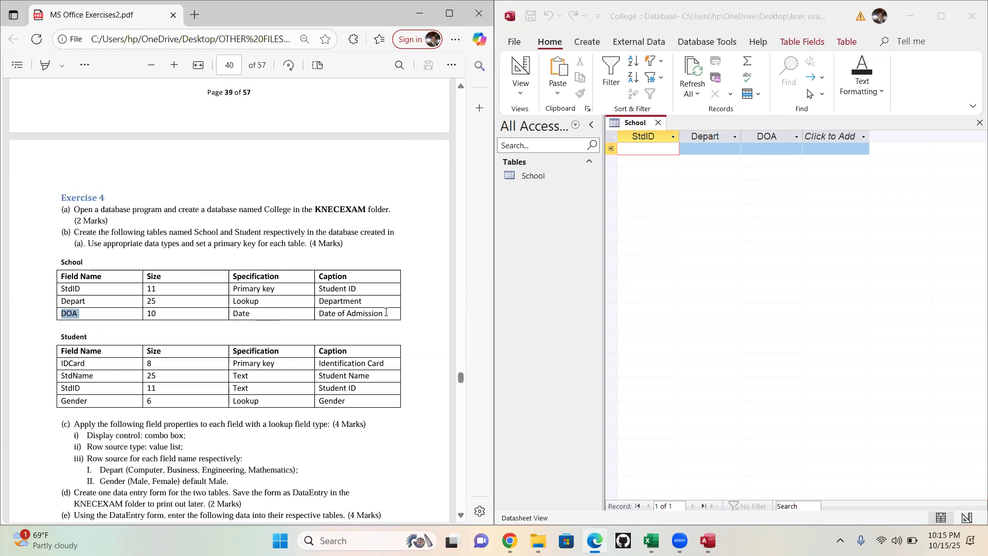
click(660, 122)
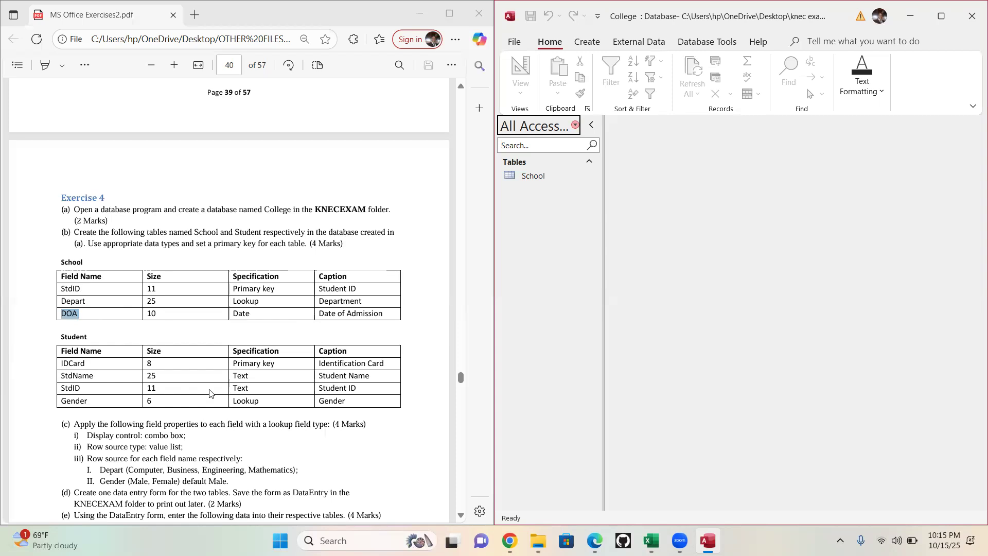
- Create a new table in Design View with a first field IDCard as Short Text, field size 8
click(585, 43)
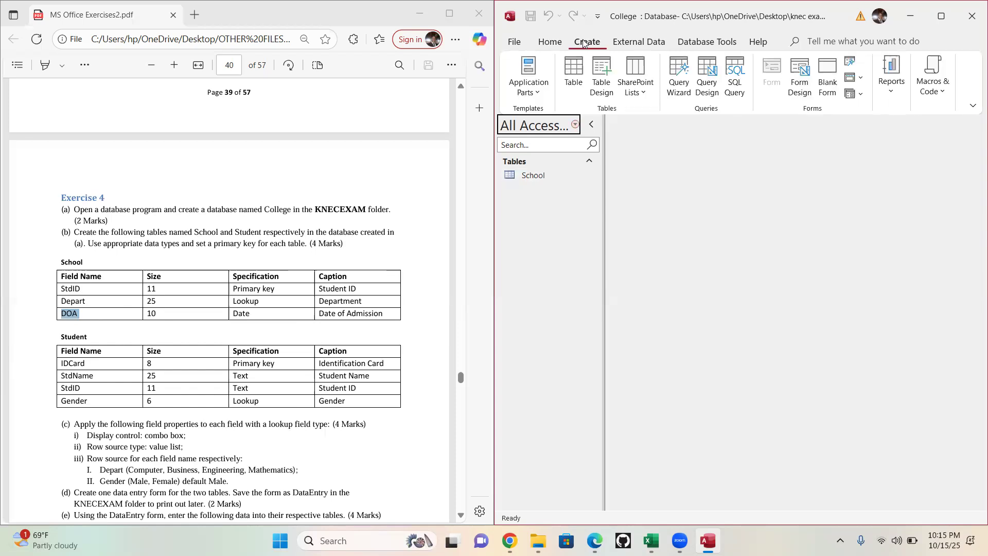
click(602, 87)
click(88, 362)
double_click(89, 363)
key(ctrl+c)
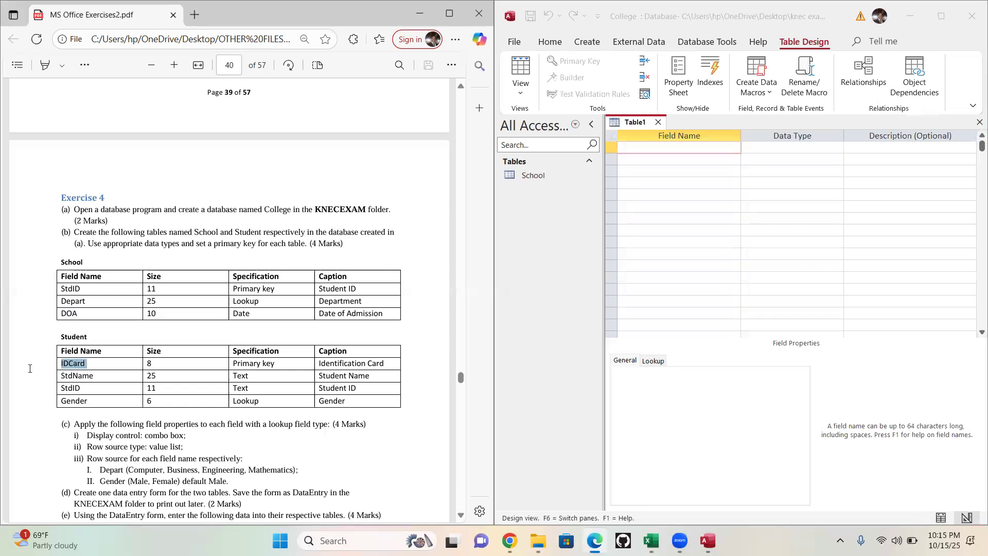
click(666, 148)
key(ctrl+v)
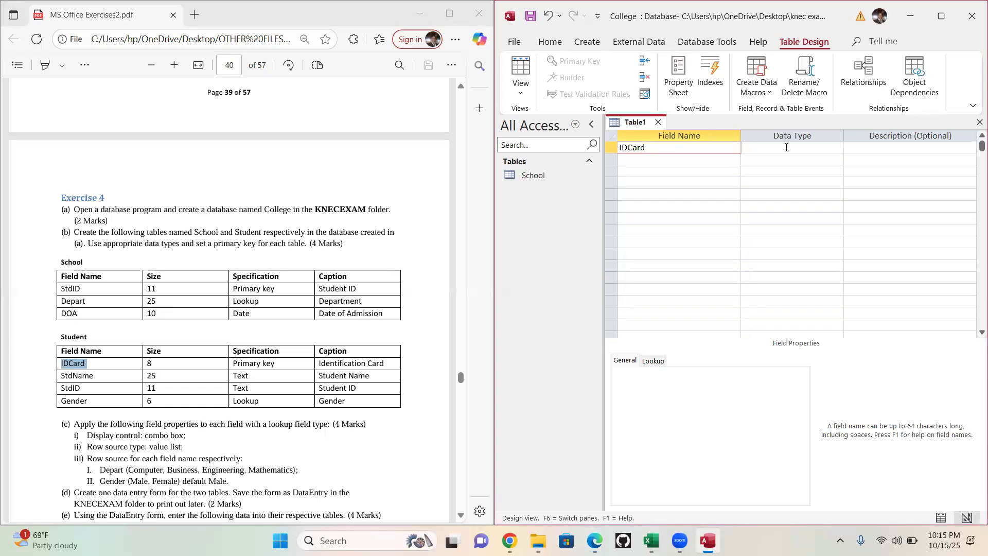
click(787, 147)
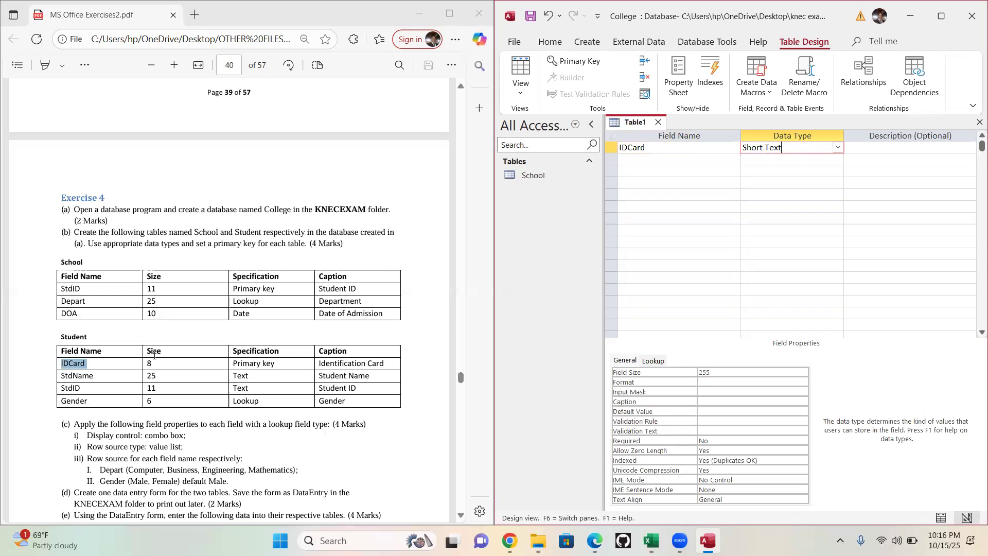
click(661, 374)
text(8)
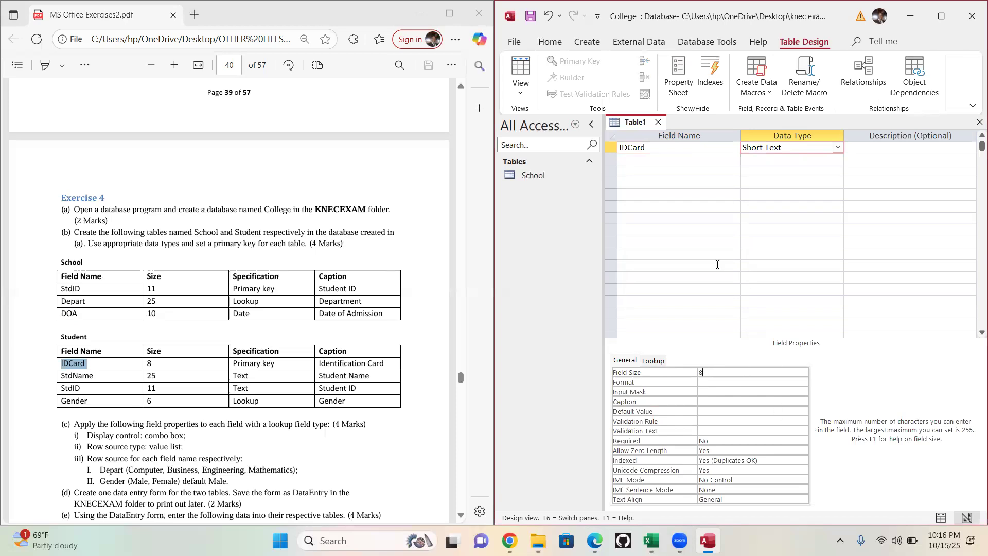
- Add a second field named StdName to the new table as Short Text with field size 25
click(659, 159)
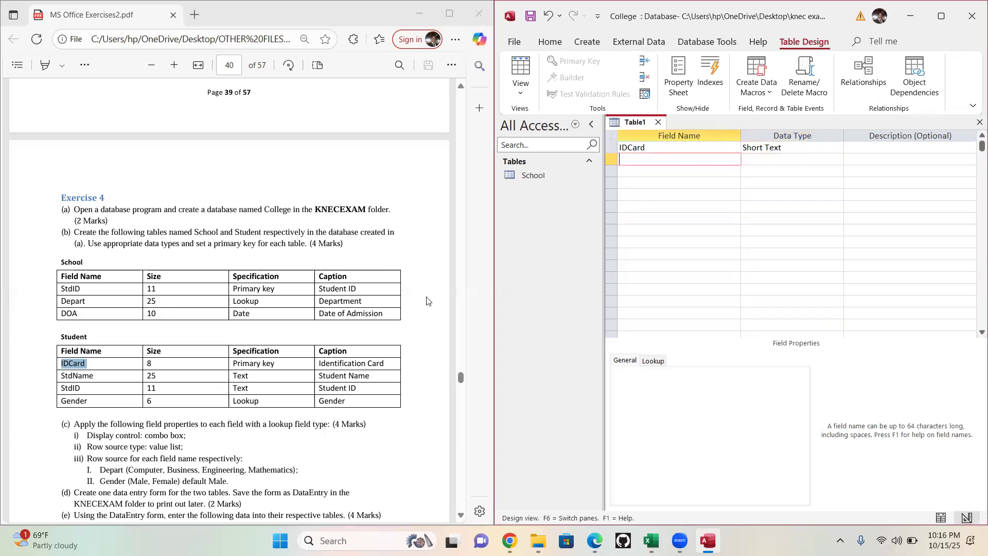
drag(96, 376, 57, 378)
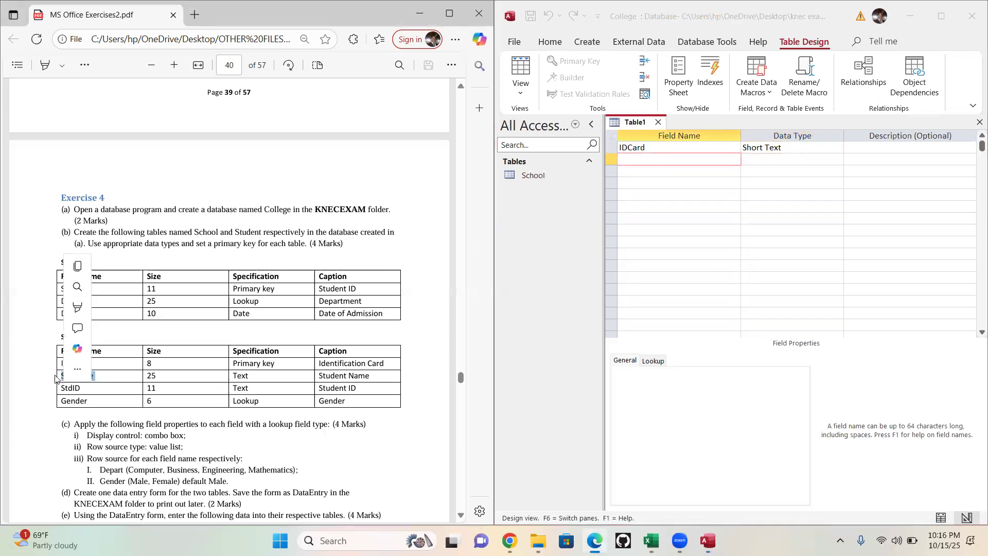
click(644, 156)
text(StdName)
click(766, 159)
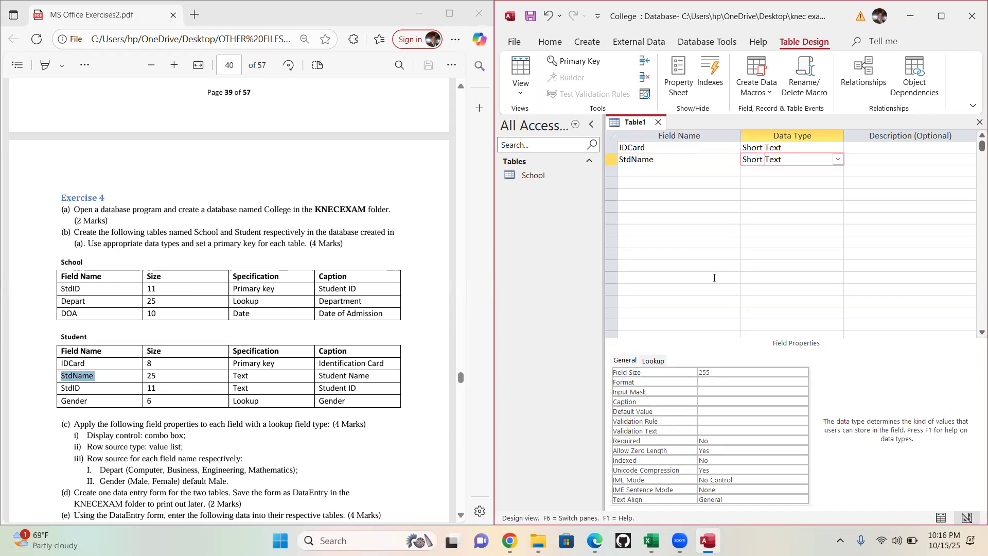
click(716, 372)
text(25)
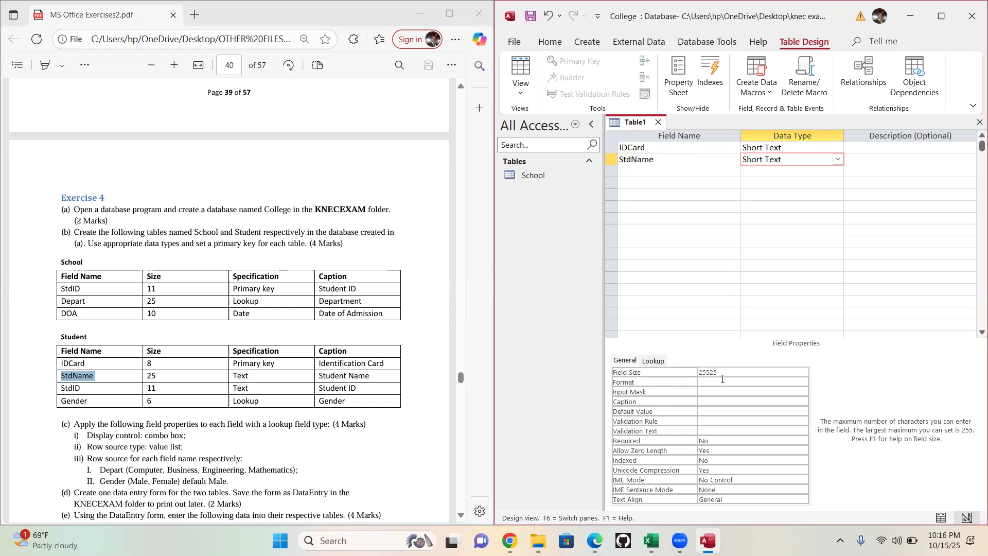
key(BackSpace)
key(BackSpace)
key(BackSpace)
key(BackSpace)
text(25)
- Add a third field named StdID to the new table as Short Text with field size 11
click(634, 170)
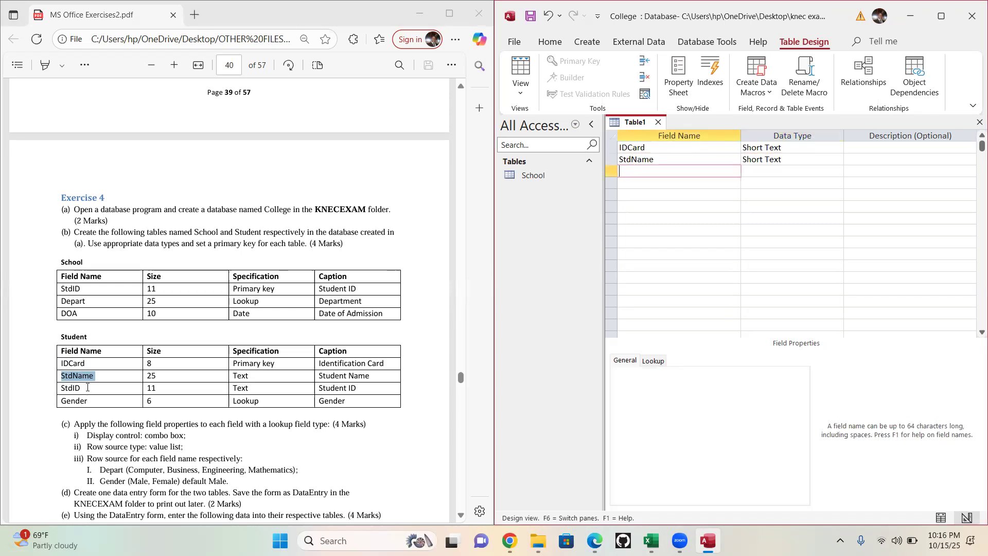
double_click(48, 388)
key(ctrl+c)
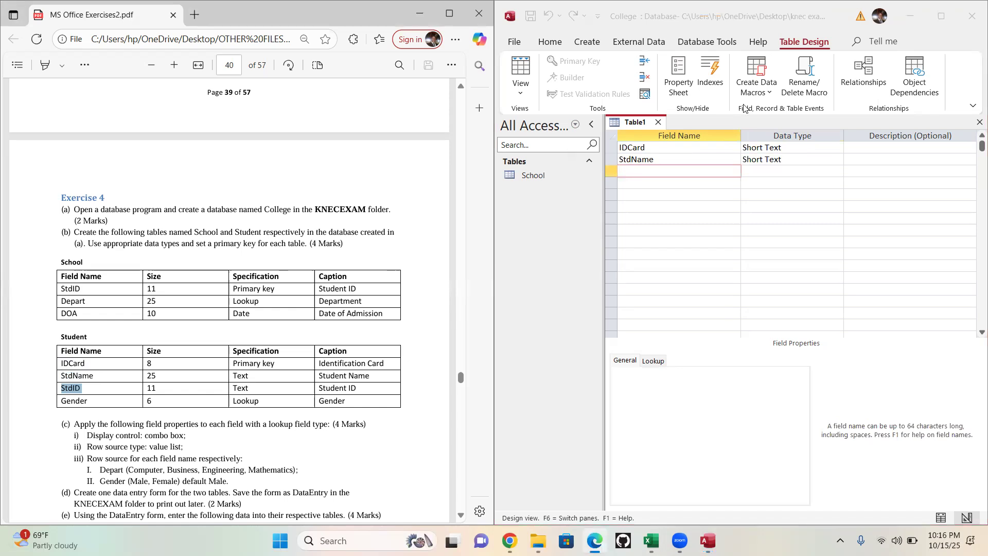
click(689, 170)
key(ctrl+v)
click(763, 171)
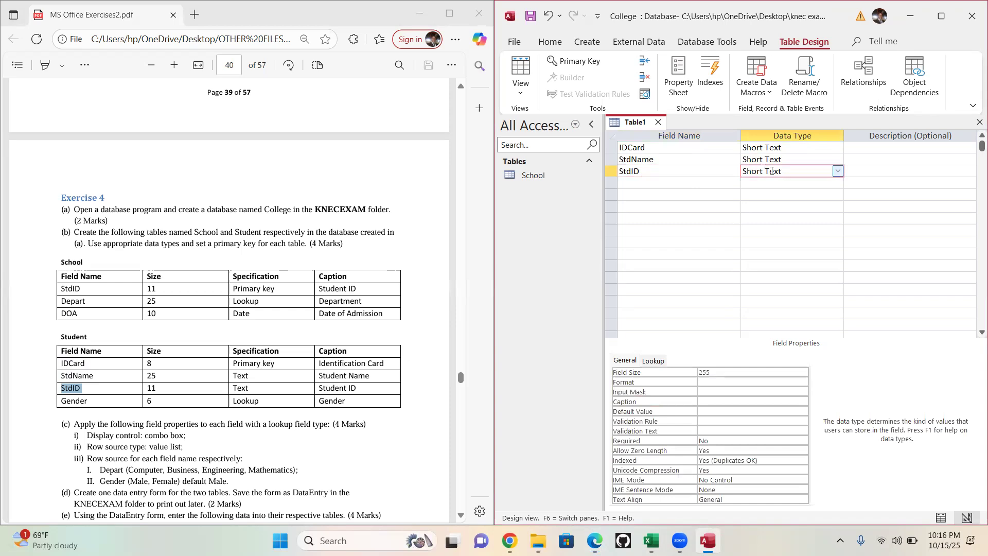
click(680, 379)
text(11)
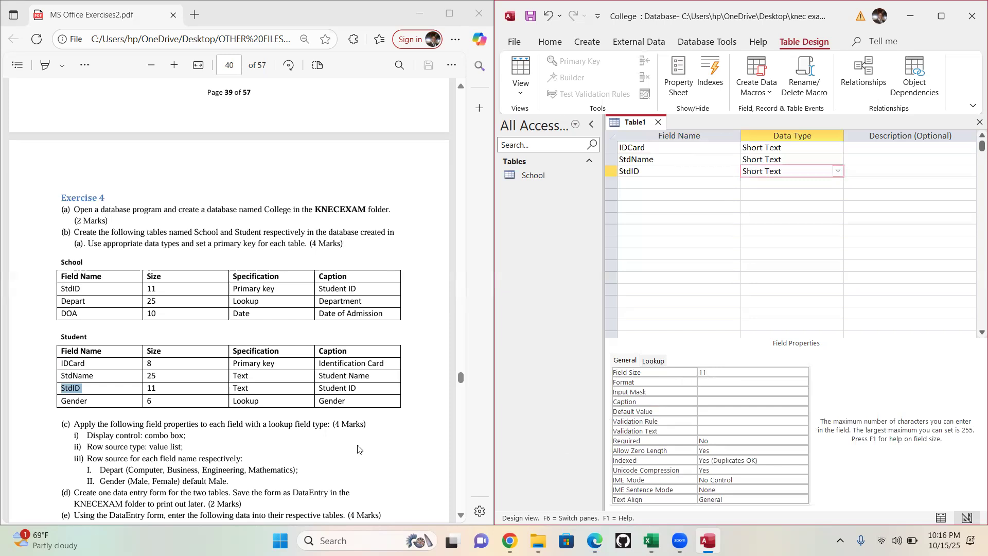
- Add a fourth field named Gender to the new table as Short Text with field size 6
click(100, 405)
double_click(64, 403)
key(ctrl+c)
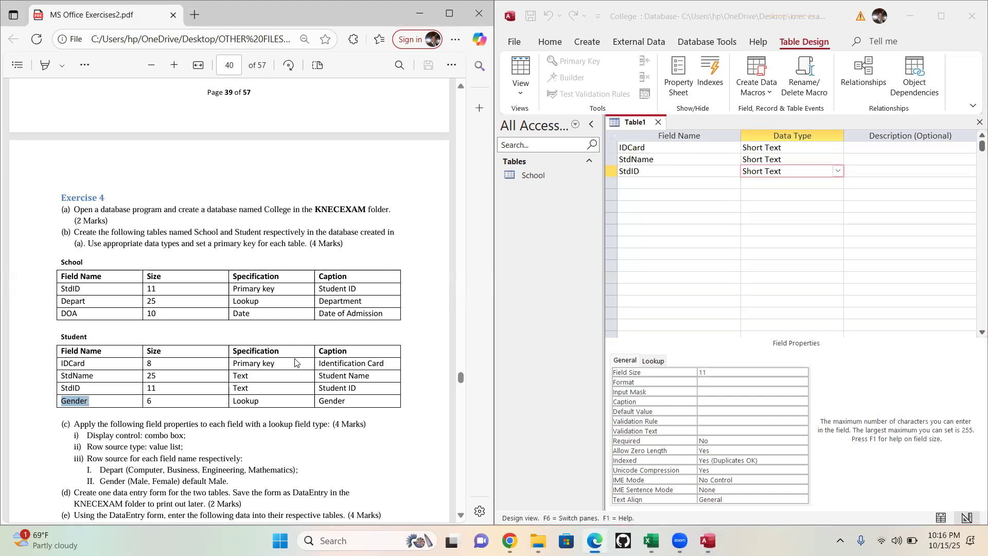
click(642, 183)
key(ctrl+v)
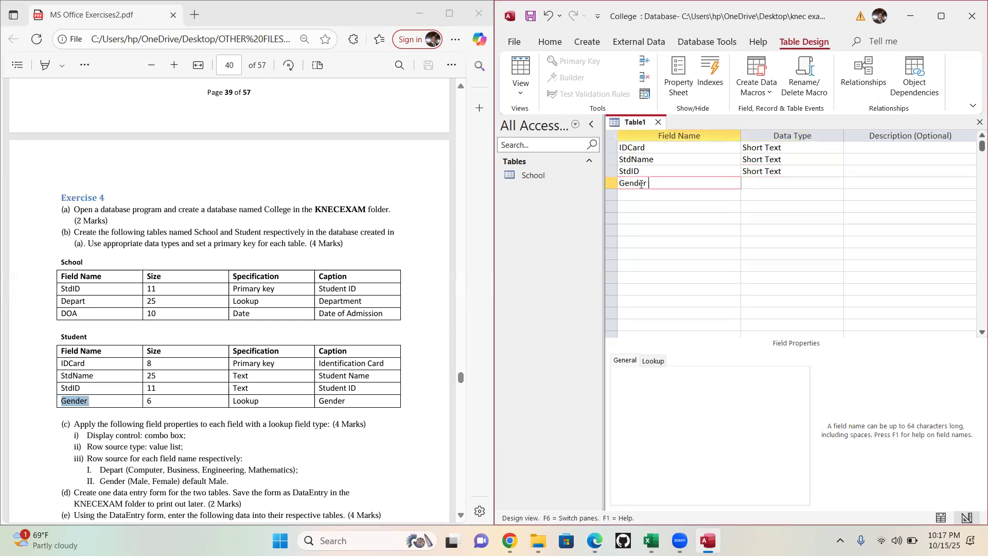
click(768, 181)
click(670, 374)
key(BackSpace)
key(BackSpace)
key(BackSpace)
text(6)
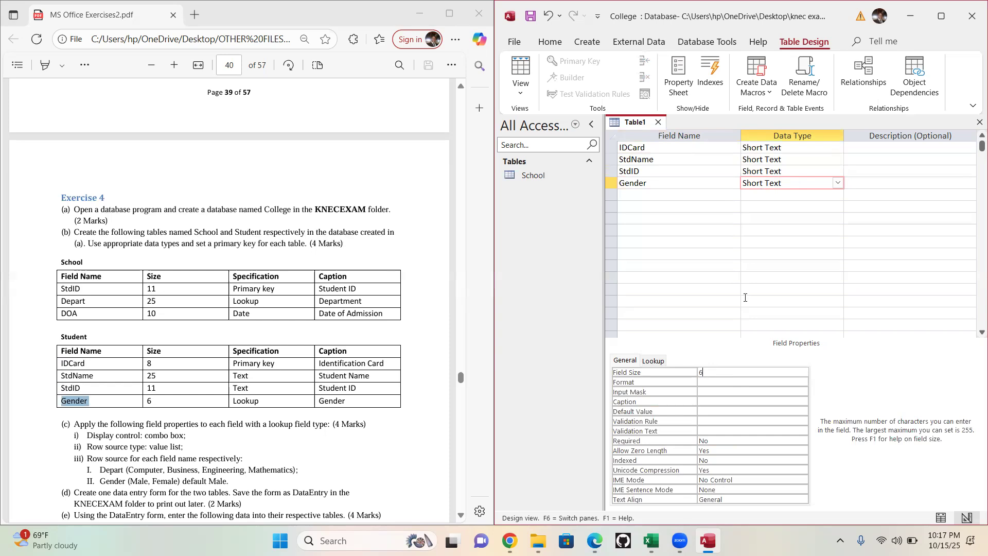
click(683, 196)
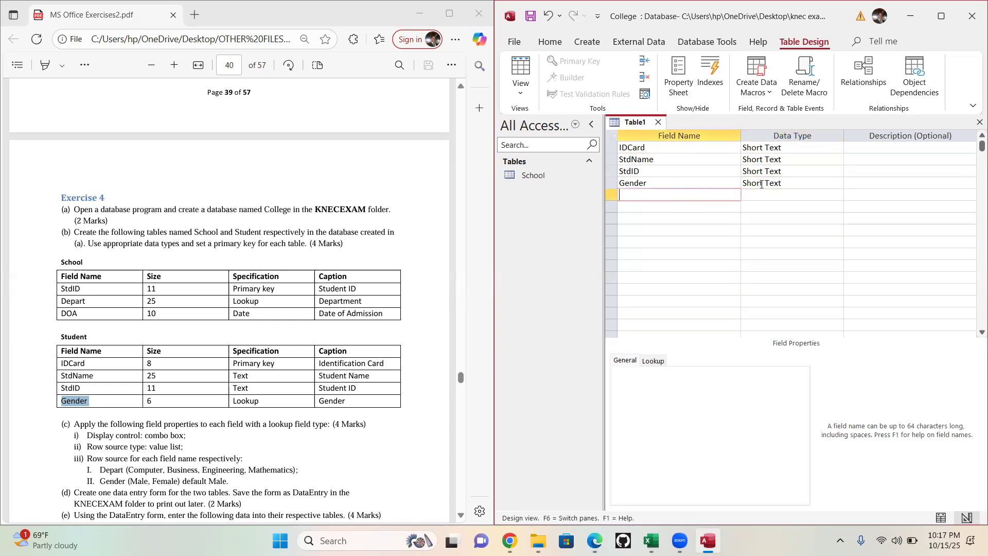
- Start the Lookup Wizard for the Gender field and choose to enter the list values manually
click(762, 185)
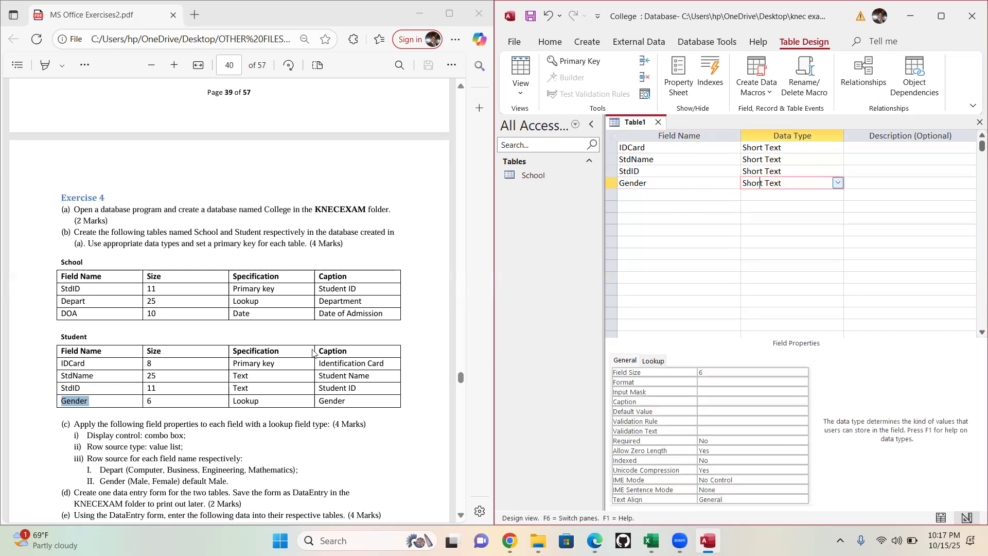
click(462, 476)
scroll(462, 476, down, 4)
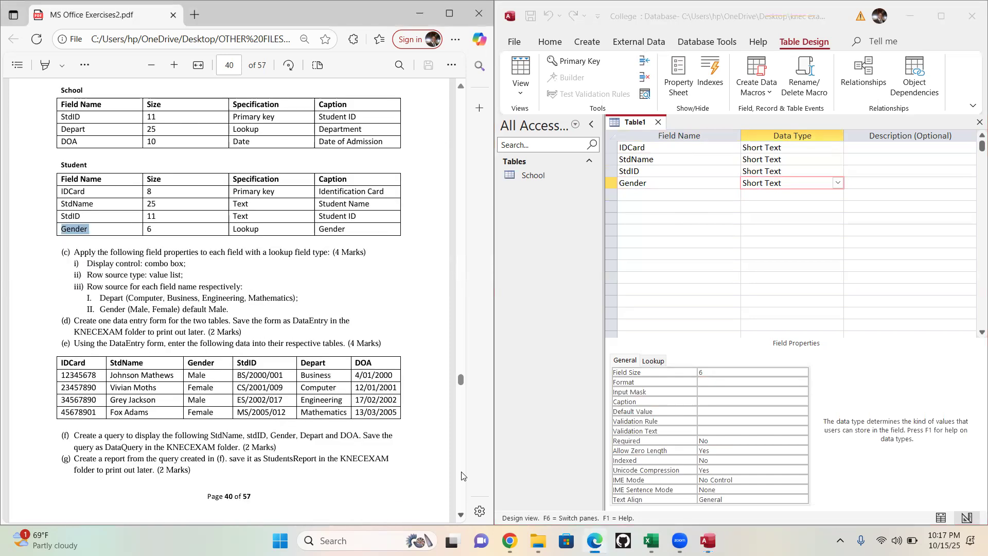
scroll(462, 477, down, 1)
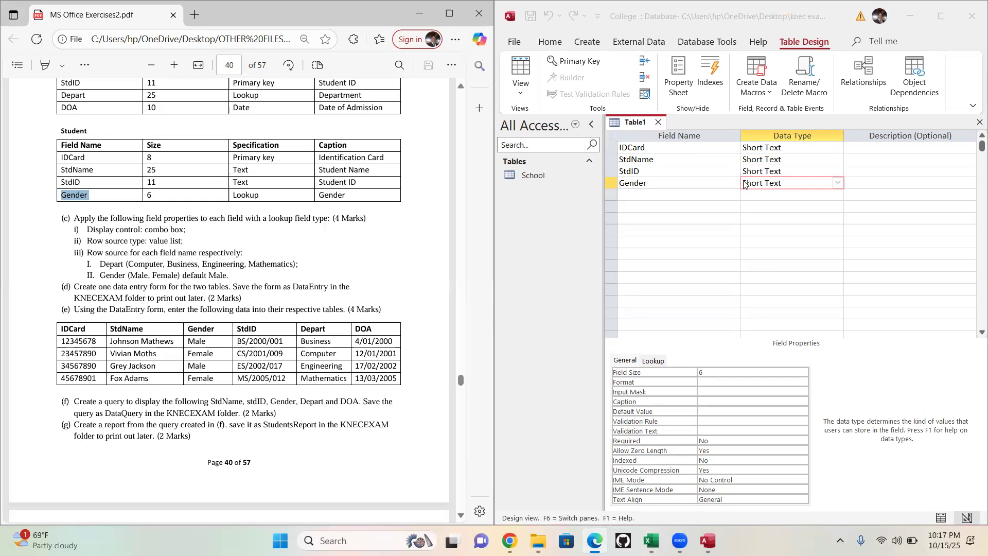
click(838, 183)
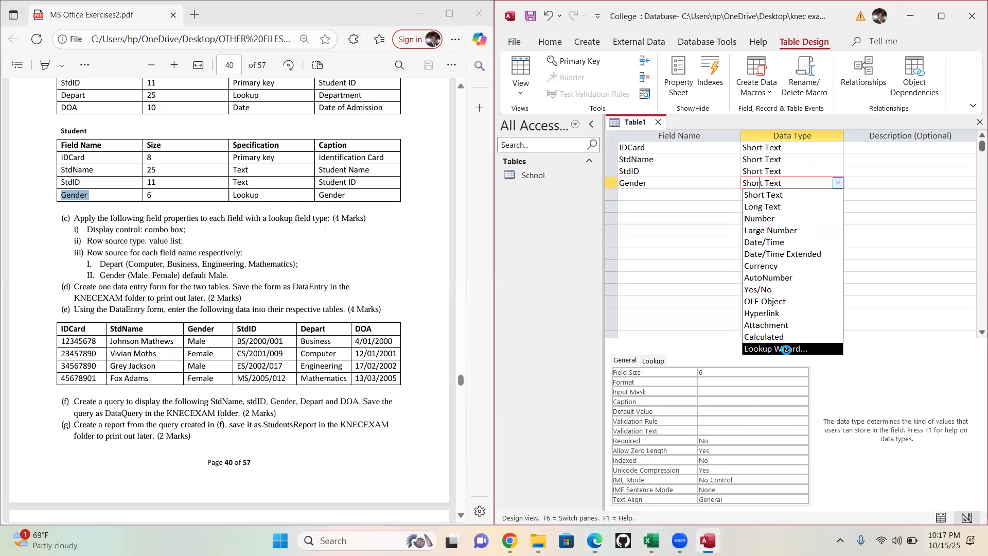
click(785, 349)
click(681, 196)
click(811, 307)
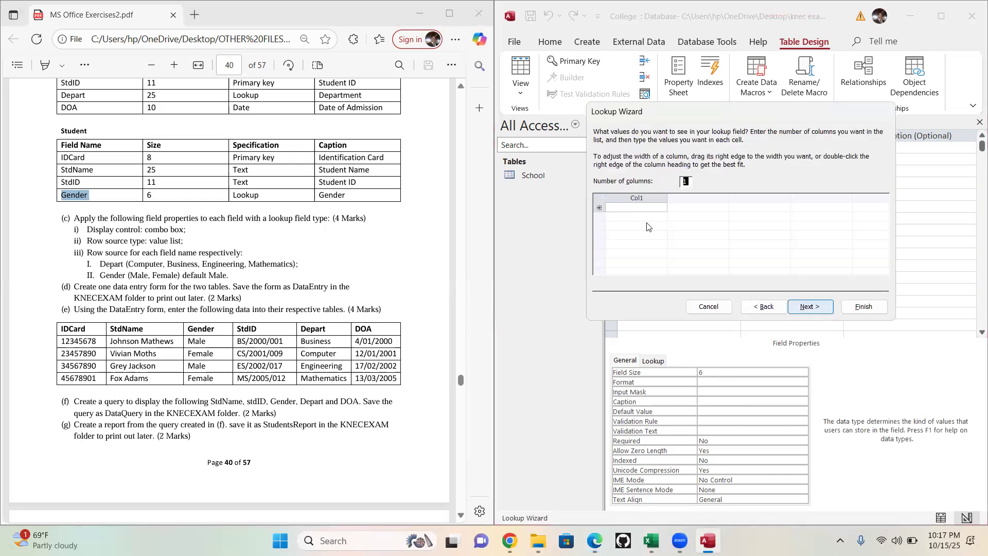
- Enter male and female as the Gender lookup values in one column and finish the wizard
click(649, 208)
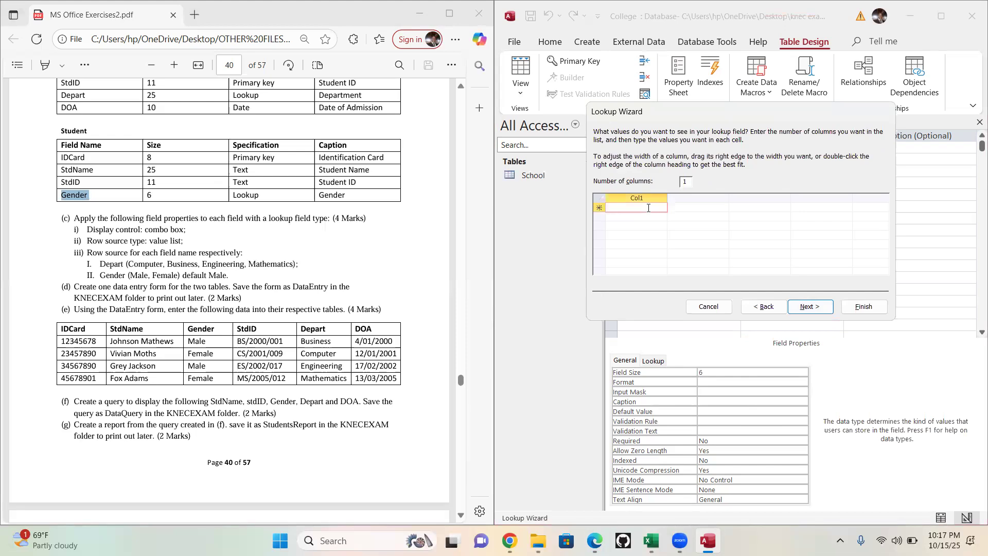
text(male)
click(648, 217)
text(fe)
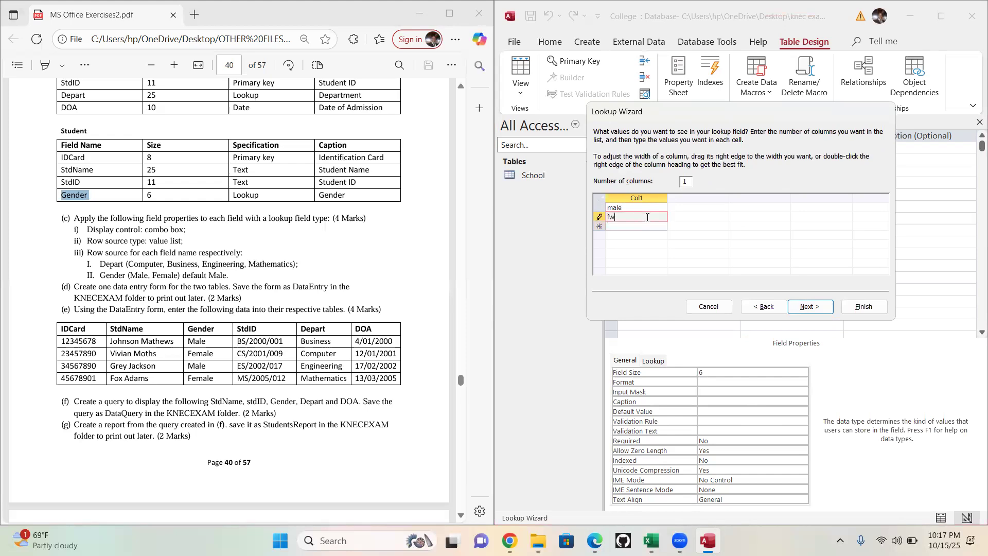
text(male)
click(810, 309)
click(858, 307)
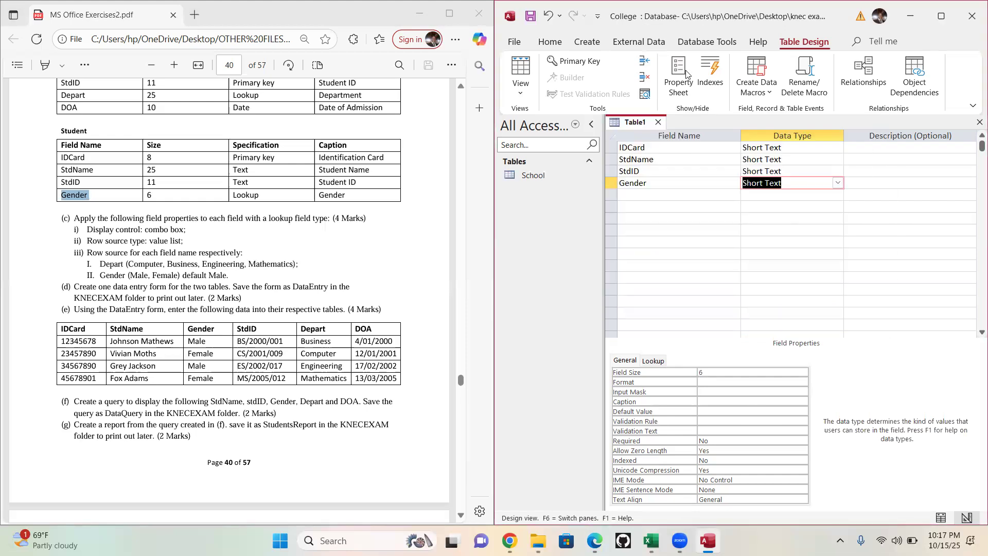
- Save the new table as Student with an automatically created primary key while switching to Datasheet View, and close it
click(525, 103)
click(577, 122)
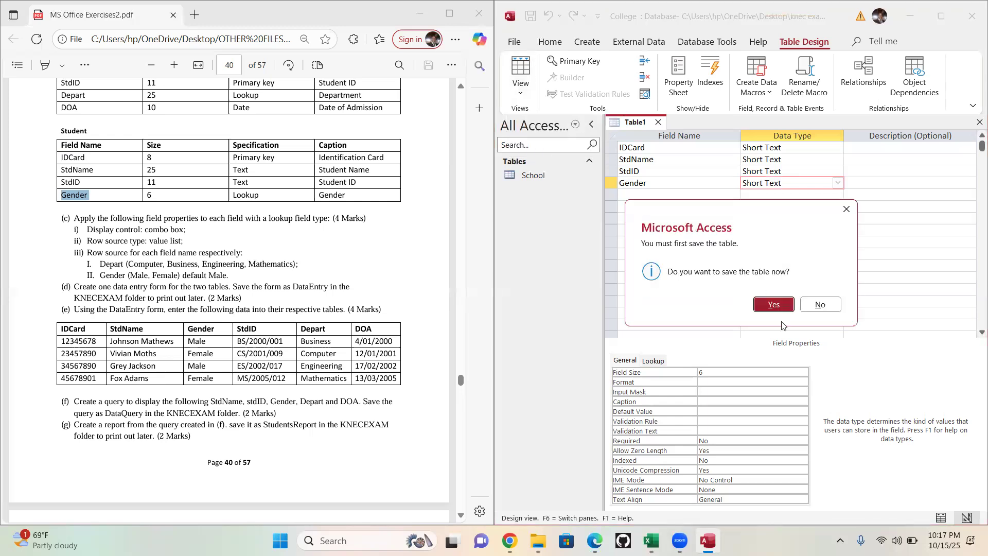
click(774, 304)
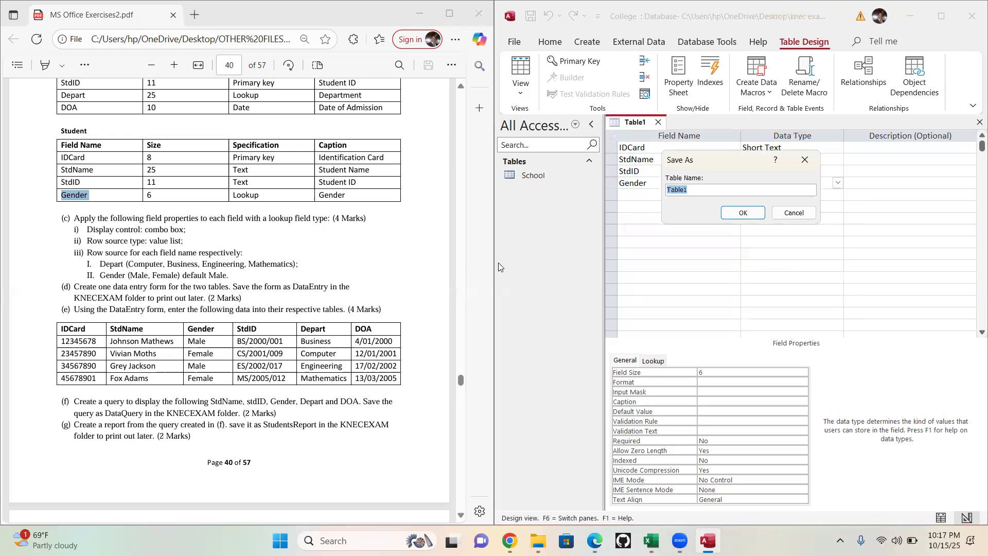
double_click(61, 128)
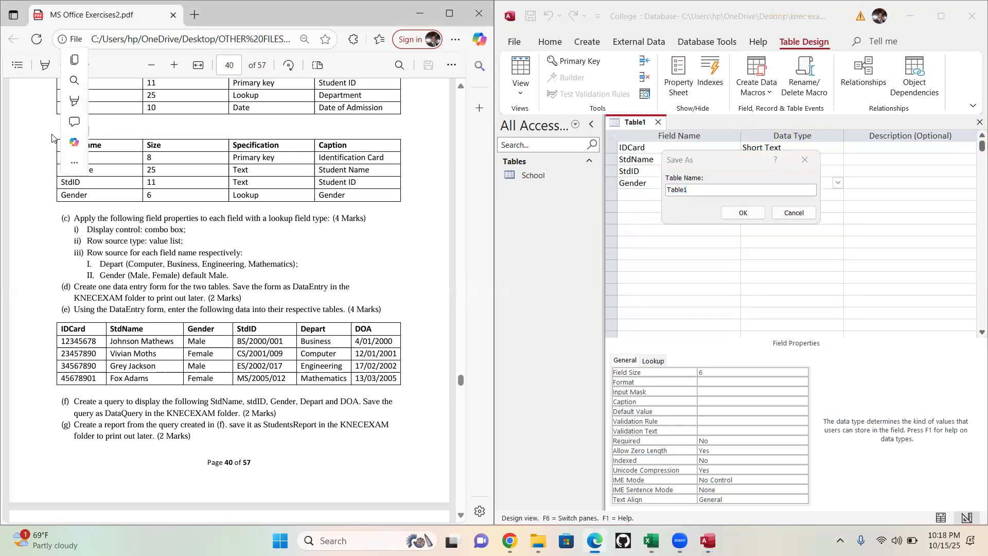
key(ctrl+c)
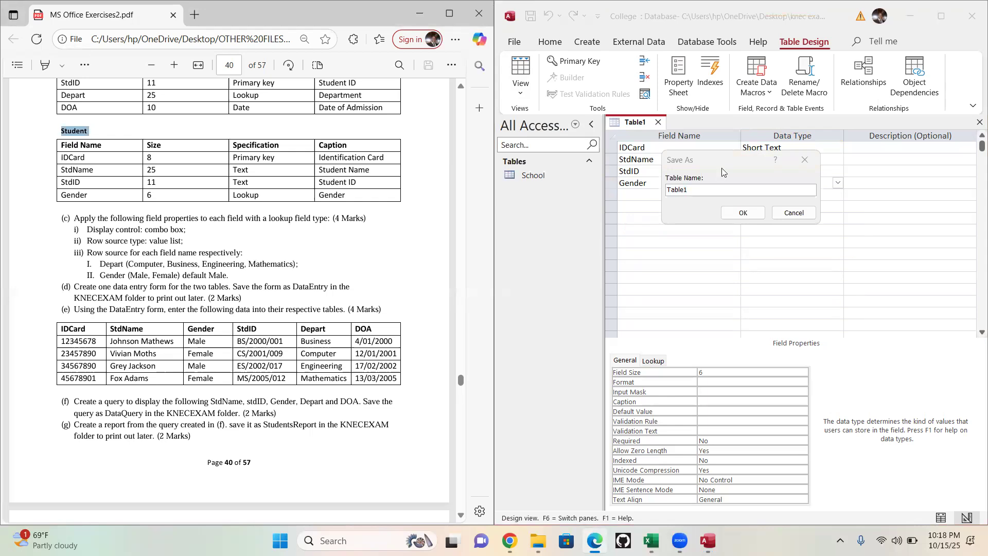
click(636, 199)
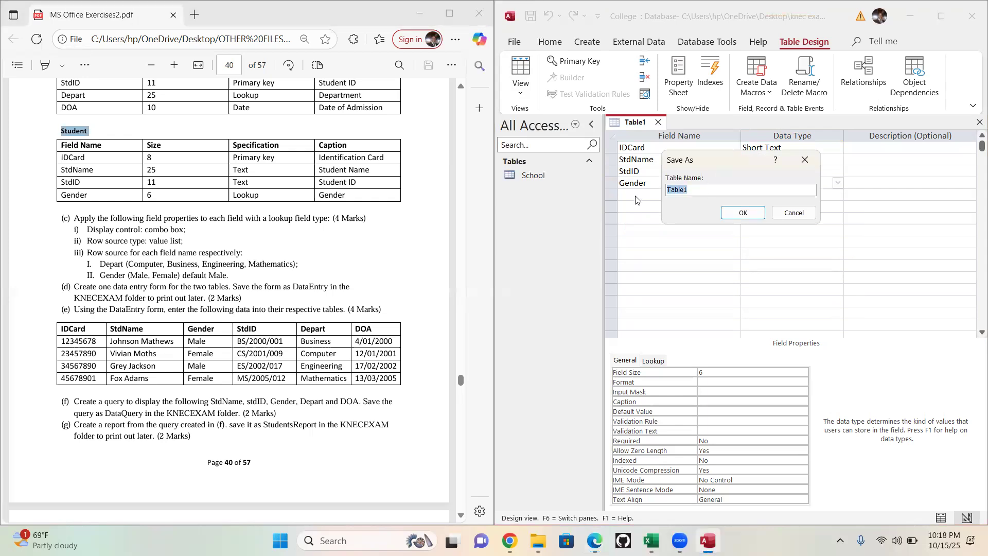
key(ctrl+v)
click(743, 212)
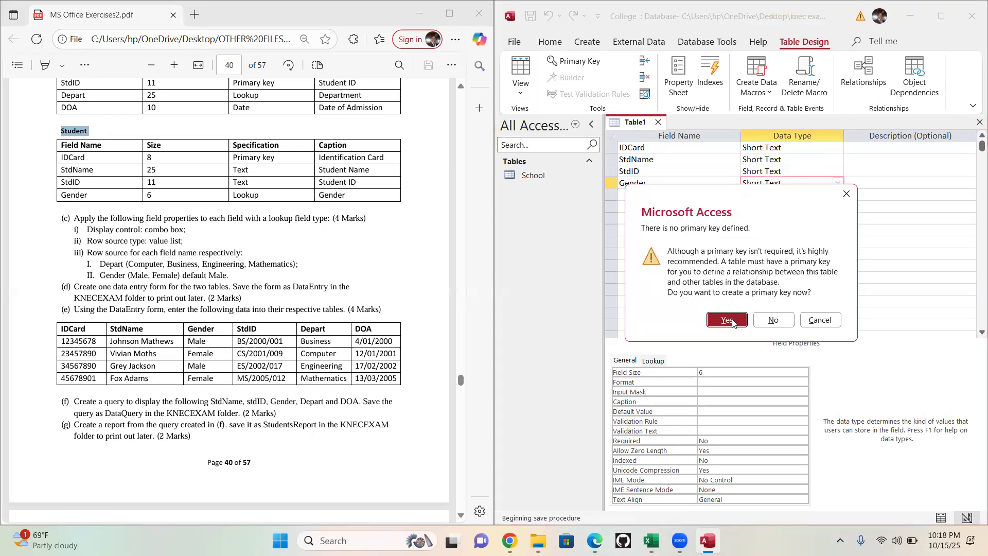
click(733, 322)
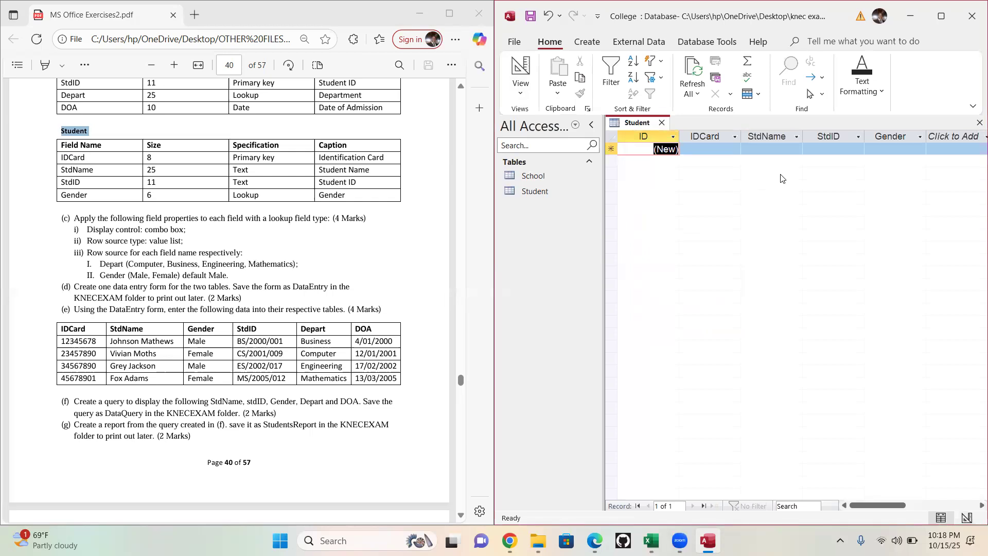
click(662, 122)
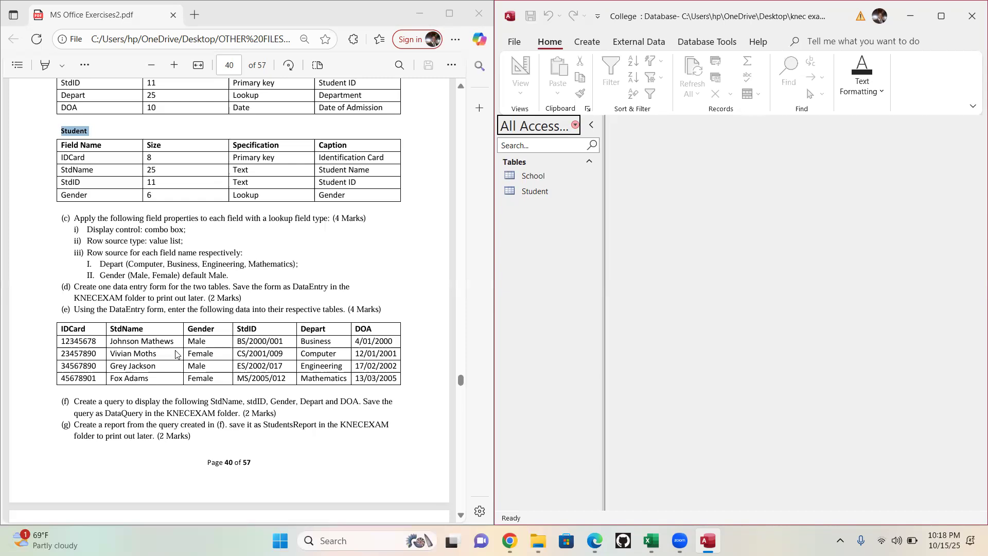
click(542, 195)
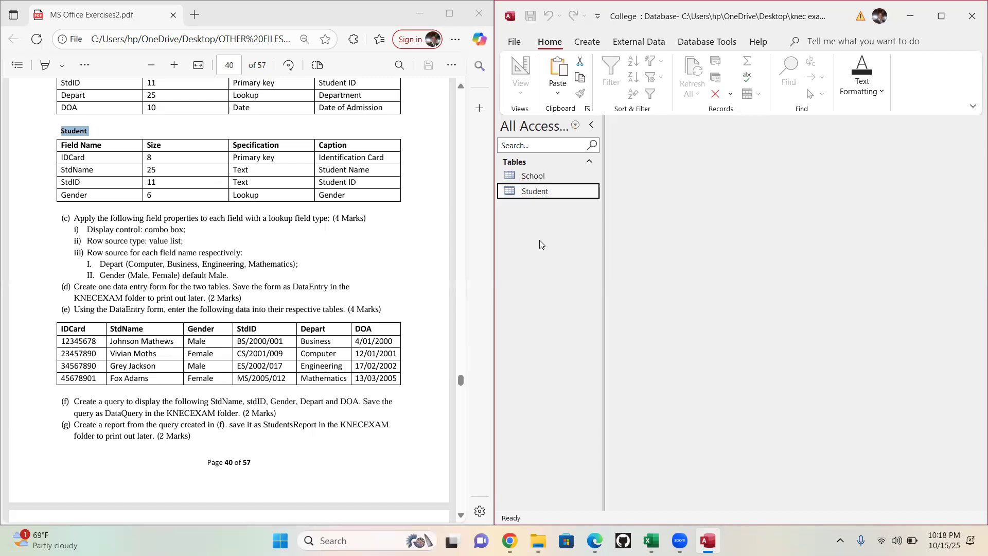
- Paste a copy of the Student table with structure and data, naming it courses
key(ctrl+v)
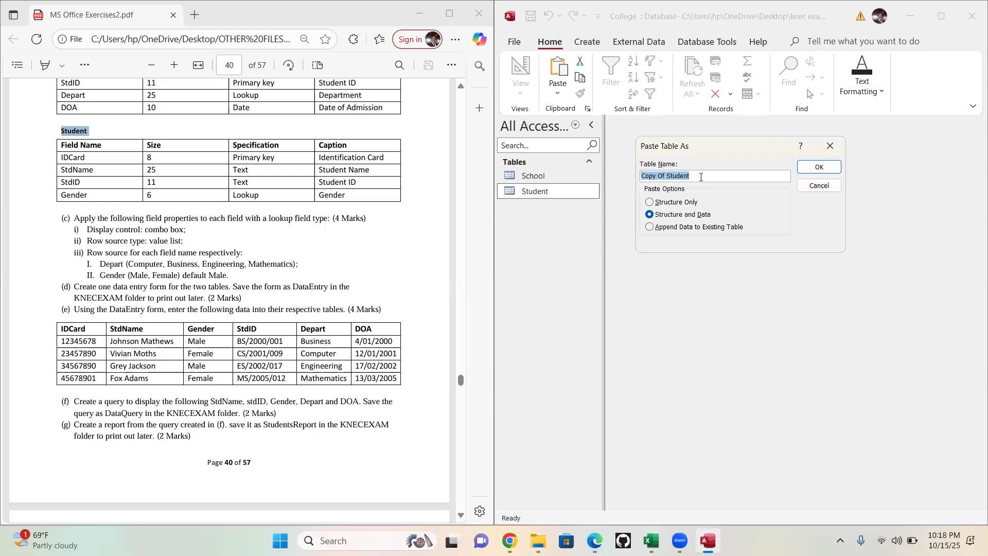
text(r)
text(o)
text(urses)
click(819, 167)
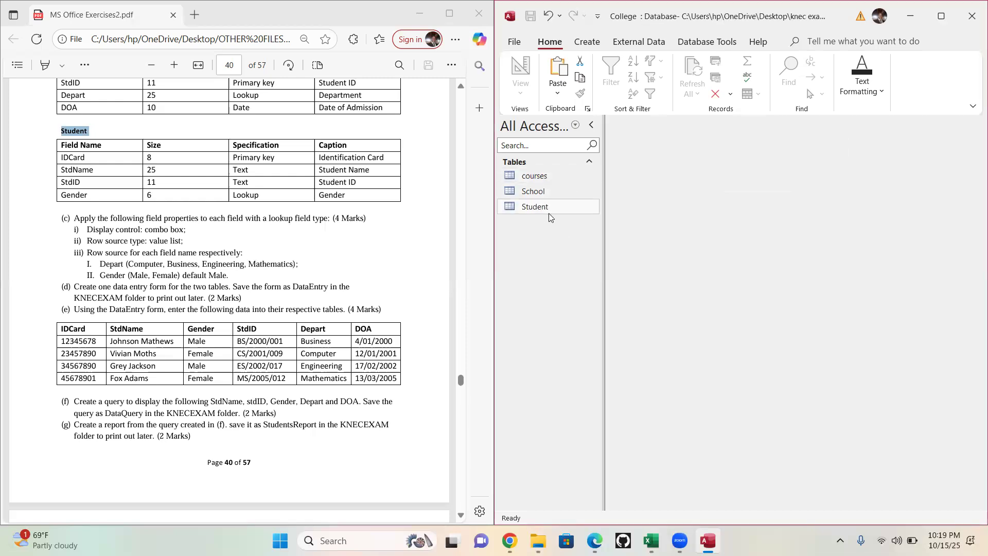
- Open the database's Relationships layout and maximize the Access window
click(549, 213)
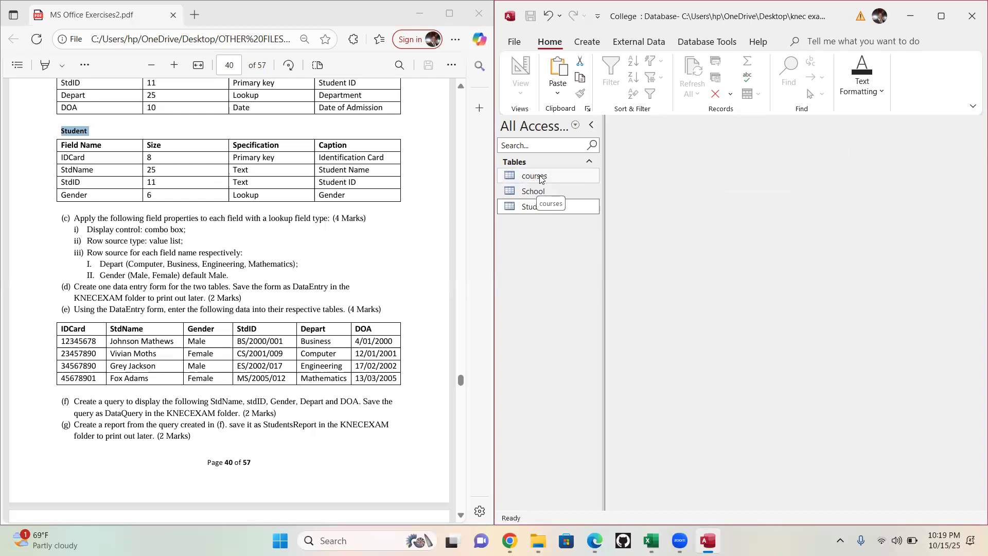
click(707, 42)
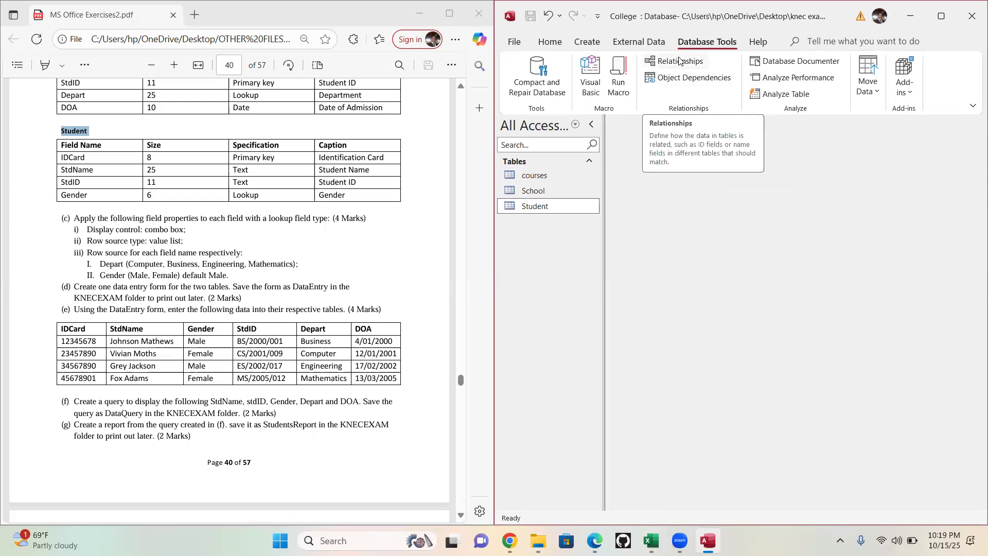
click(680, 62)
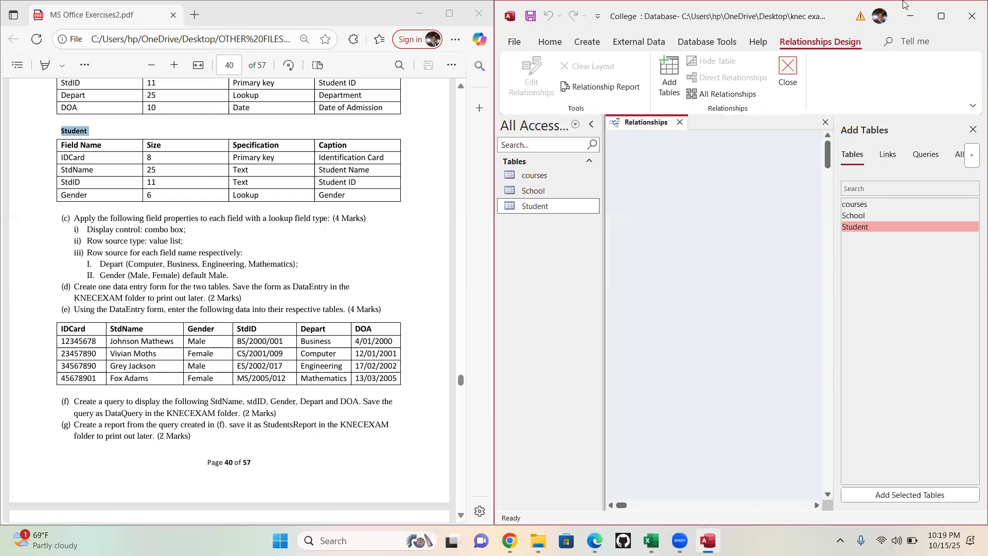
click(942, 16)
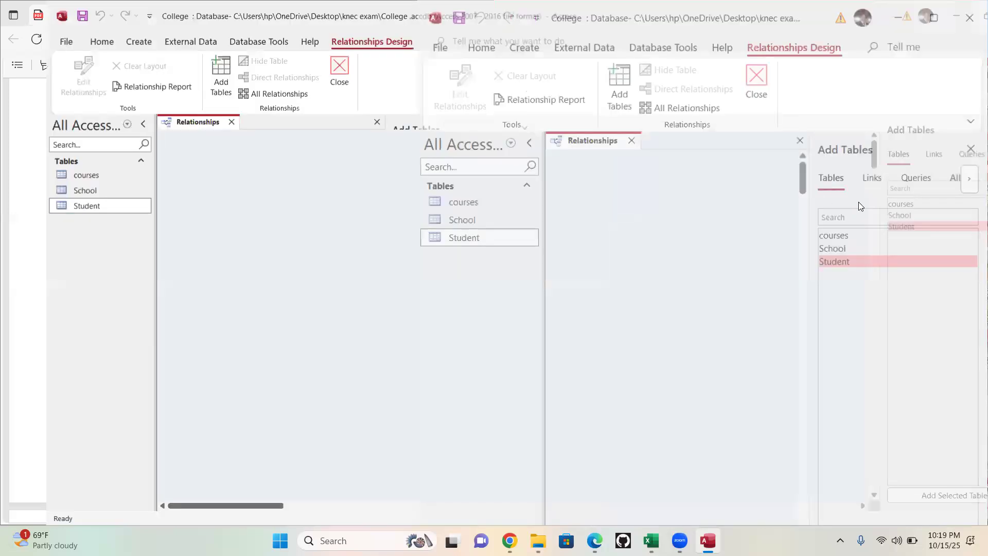
- Add the courses, School and Student tables to the relationships layout, spaced apart with Student below and between the other two
drag(855, 205, 221, 161)
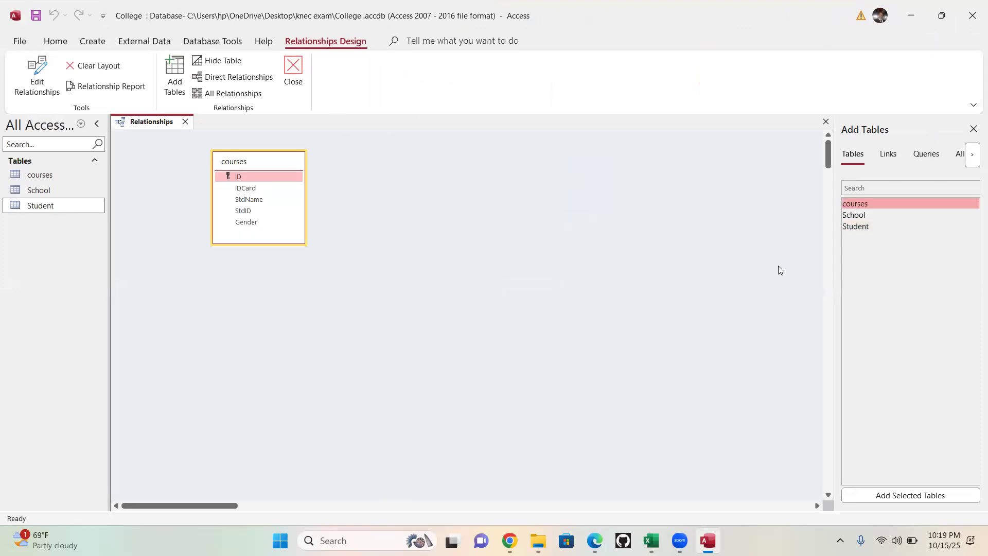
drag(854, 216, 558, 166)
drag(867, 228, 414, 430)
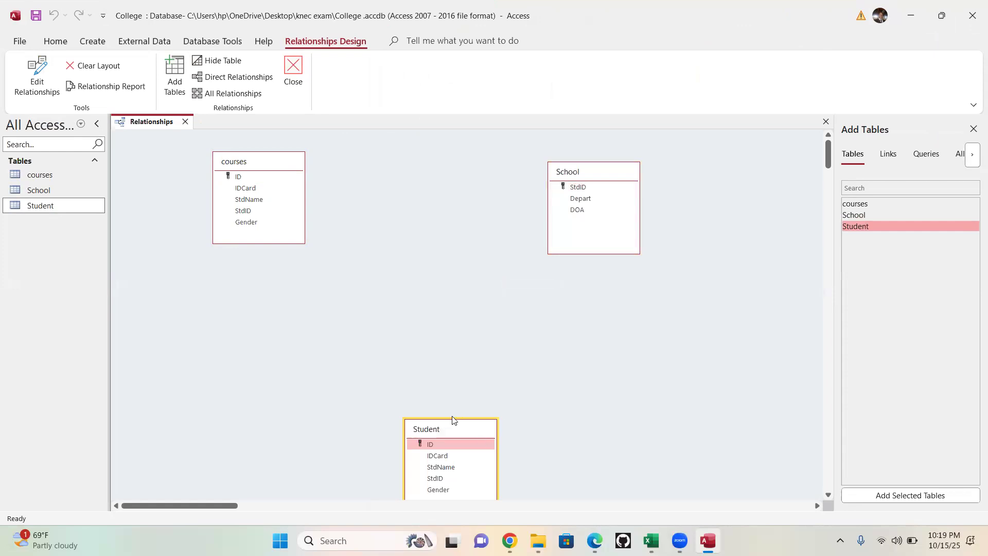
drag(452, 420, 423, 376)
click(621, 365)
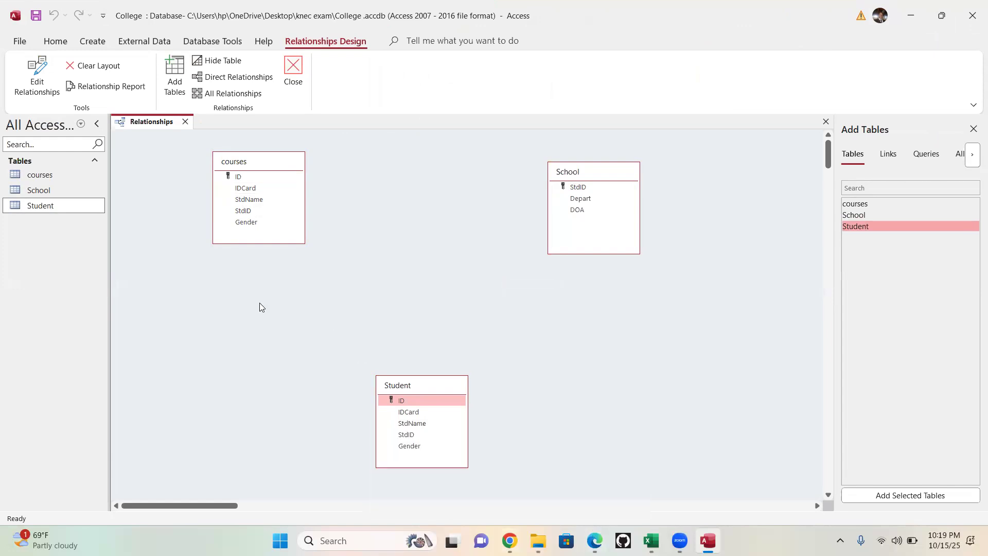
- Start a relationship from the ID field of the courses table towards the Student table
click(237, 178)
click(238, 178)
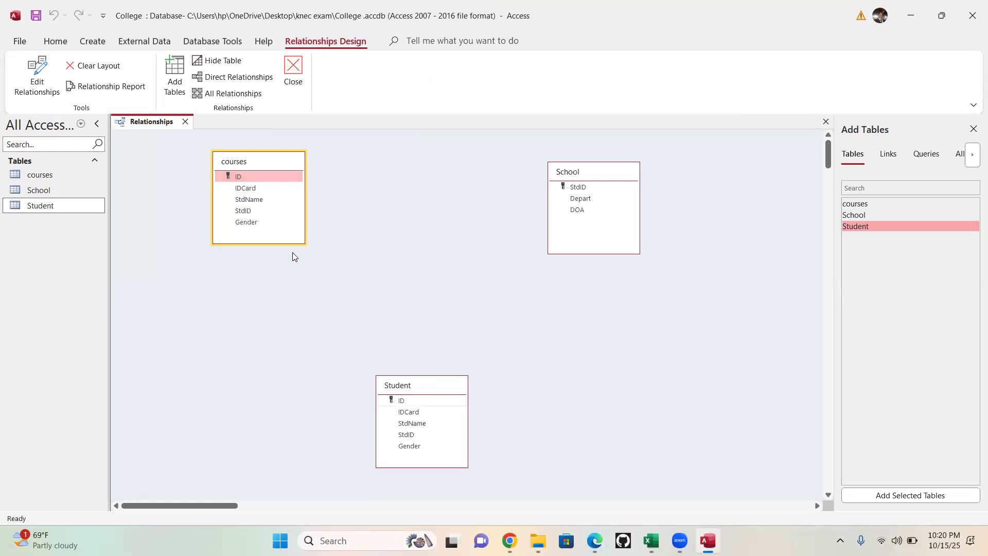
drag(239, 177, 384, 299)
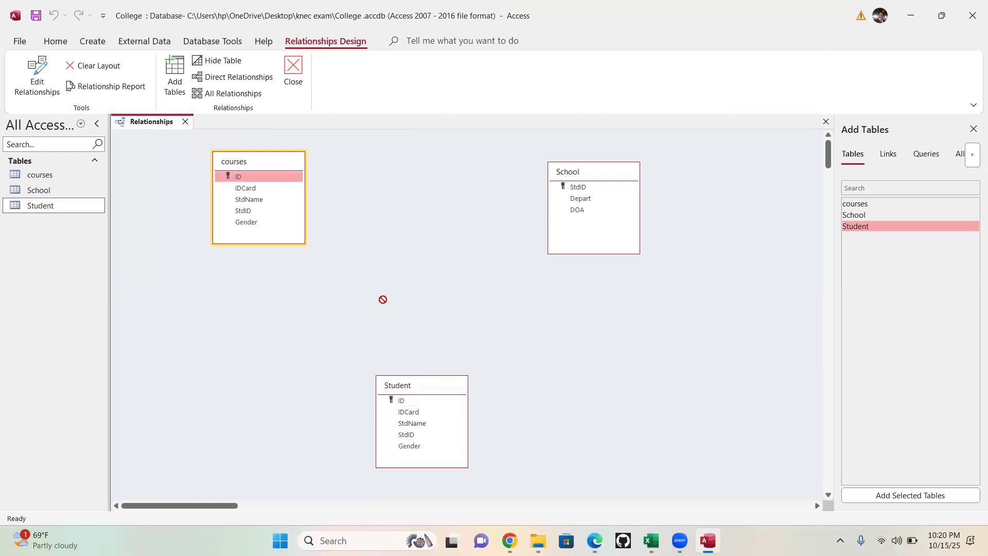